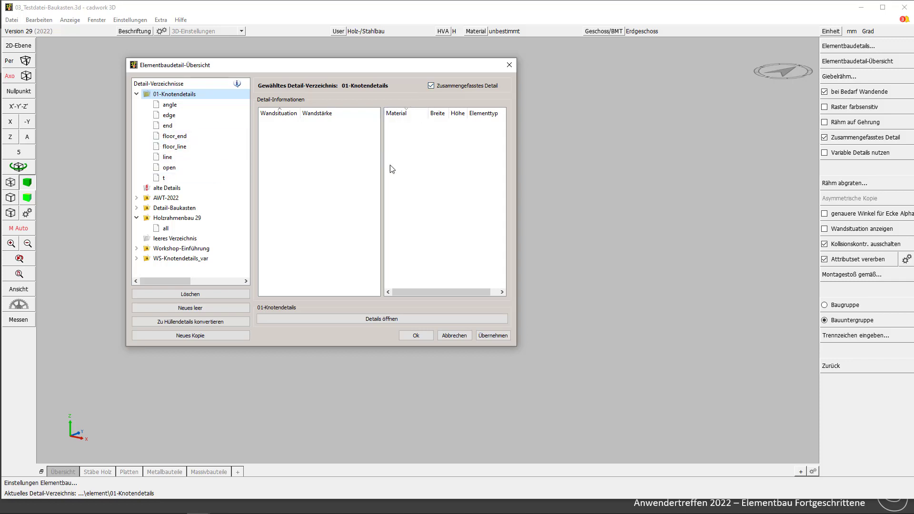
Turn off the combined detail for 01-Knotendetails and open its Wandende (End) and Deckenende (FloorEnd) details.
{"action": "left_click", "coordinate": [431, 86]}
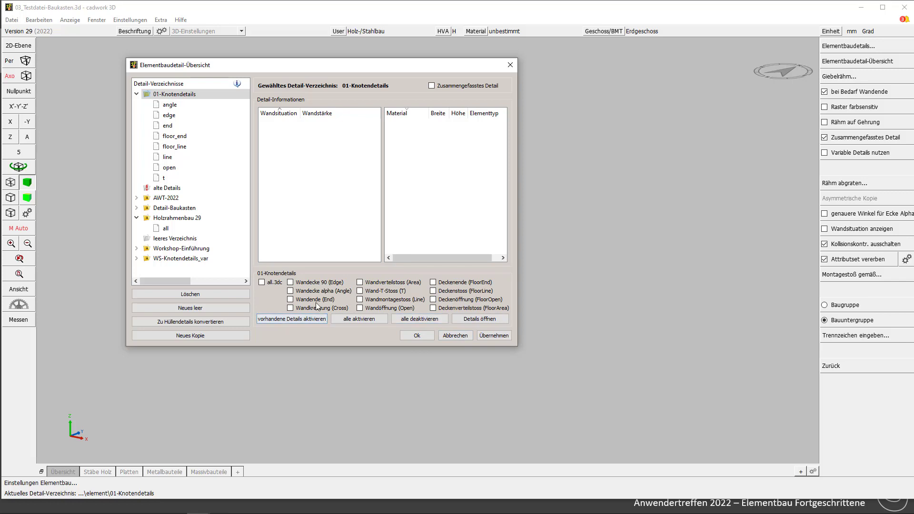
{"action": "left_click", "coordinate": [290, 299]}
{"action": "left_click", "coordinate": [476, 319]}
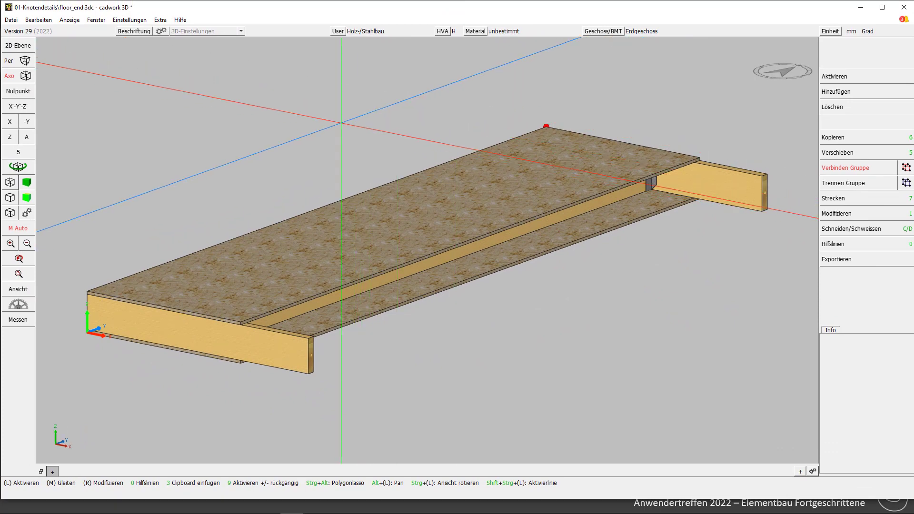
Measure the floor element's full thickness in the floor_end detail from the front, and close the file without saving.
{"action": "left_click", "coordinate": [28, 122]}
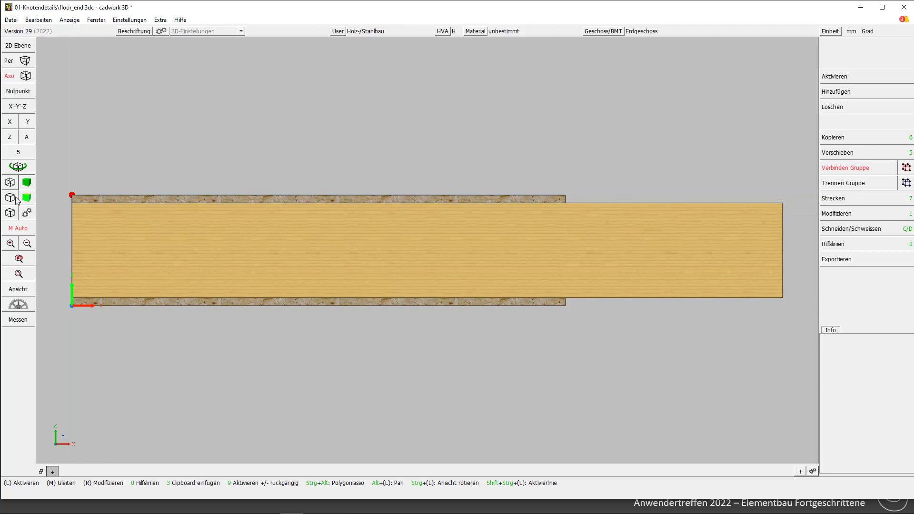
{"action": "left_click", "coordinate": [19, 323]}
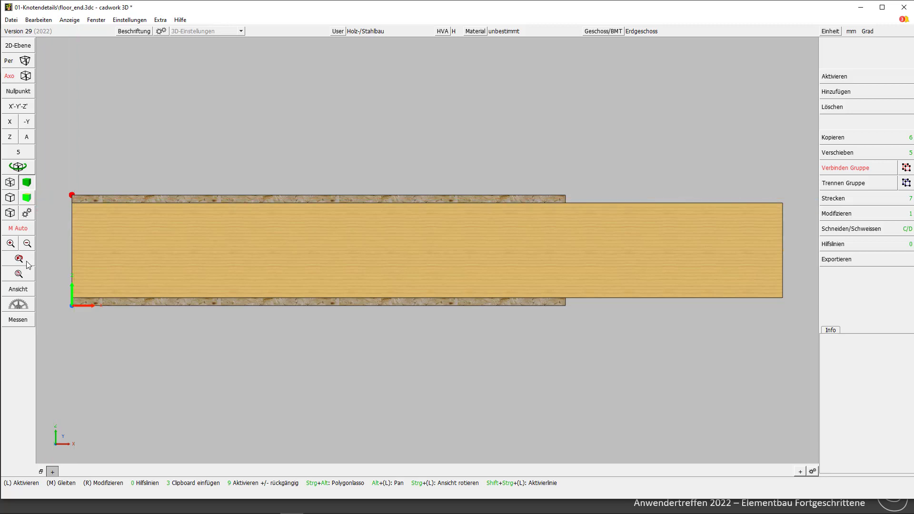
{"action": "left_click", "coordinate": [20, 321]}
{"action": "left_click", "coordinate": [853, 47]}
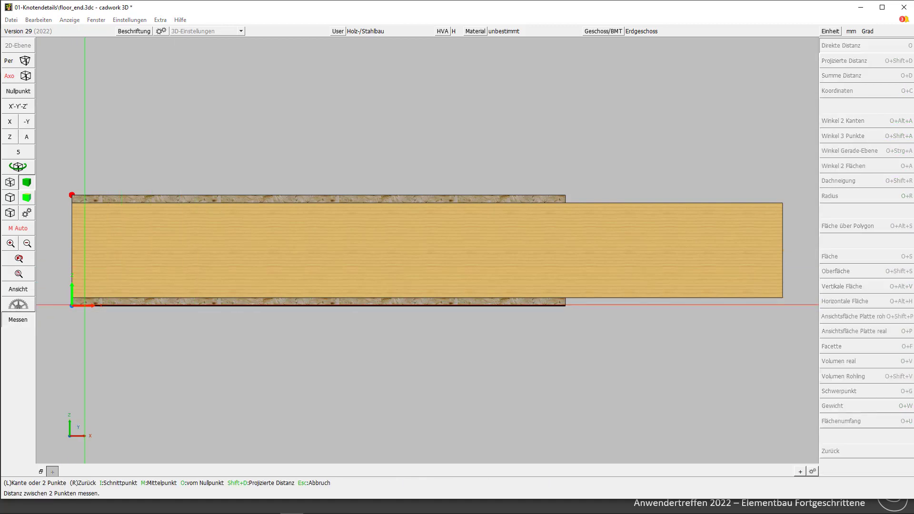
{"action": "left_click", "coordinate": [73, 305]}
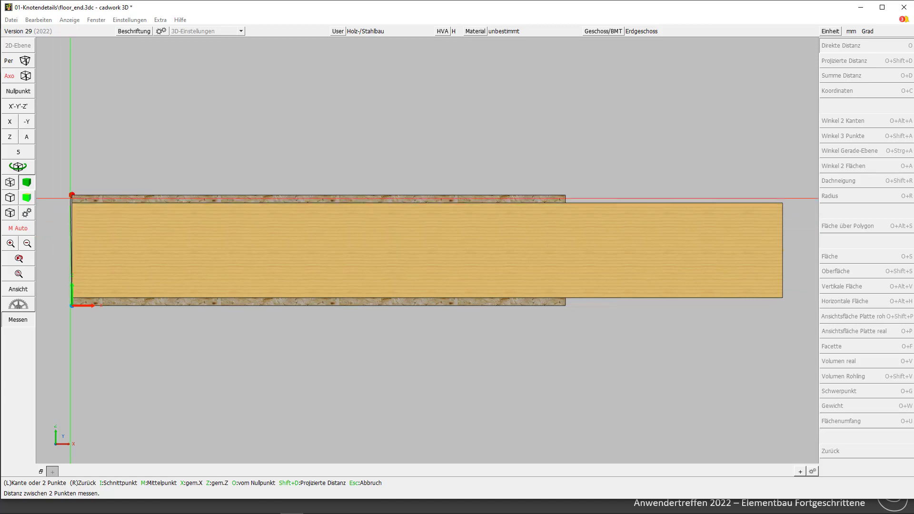
{"action": "left_click", "coordinate": [72, 195]}
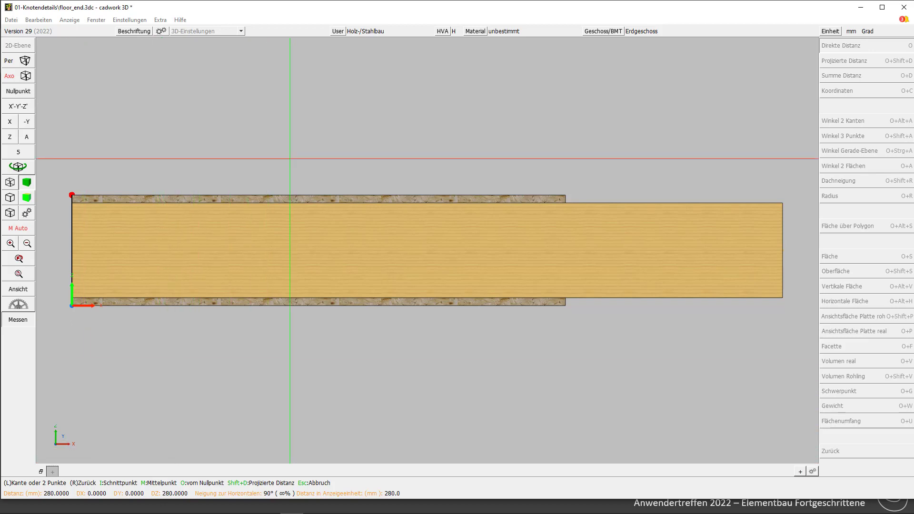
{"action": "key", "text": "Escape"}
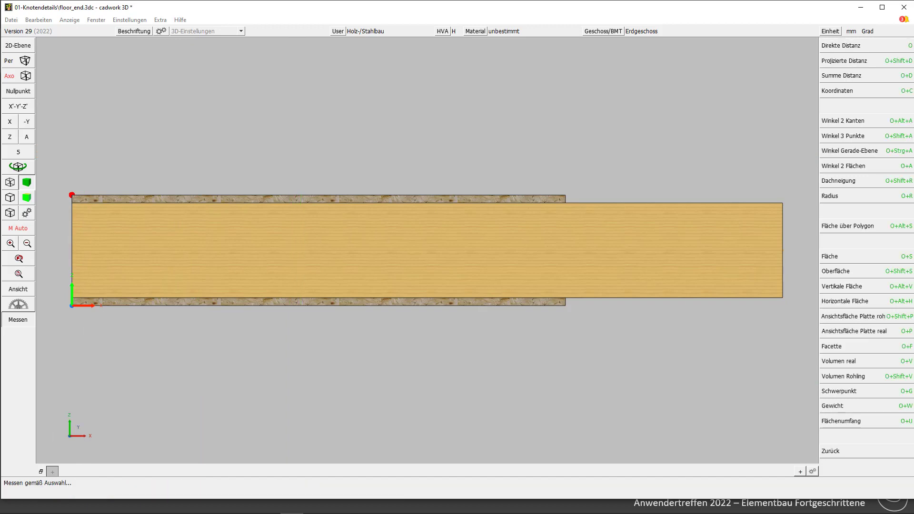
{"action": "left_click", "coordinate": [904, 7]}
{"action": "left_click", "coordinate": [476, 269]}
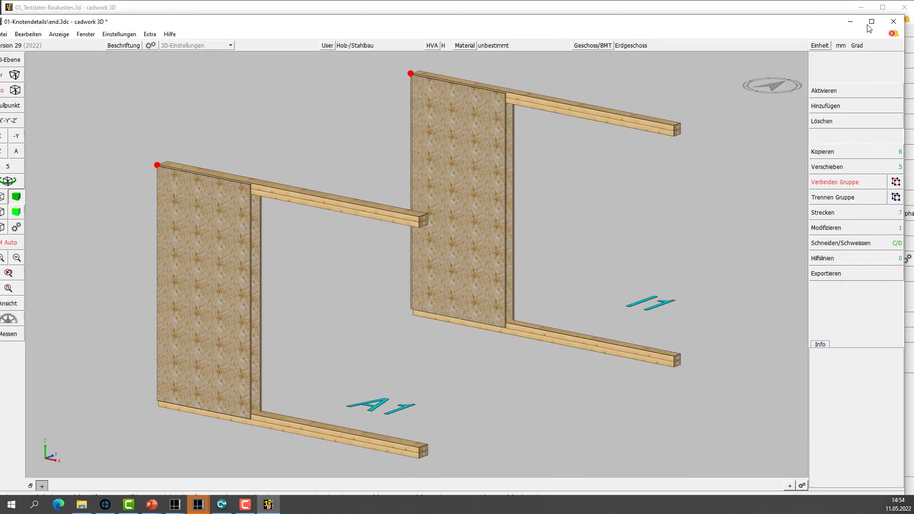
Measure the wall thickness, including both panel layers, in plan view in the end detail and close the file without saving.
{"action": "left_click", "coordinate": [880, 22]}
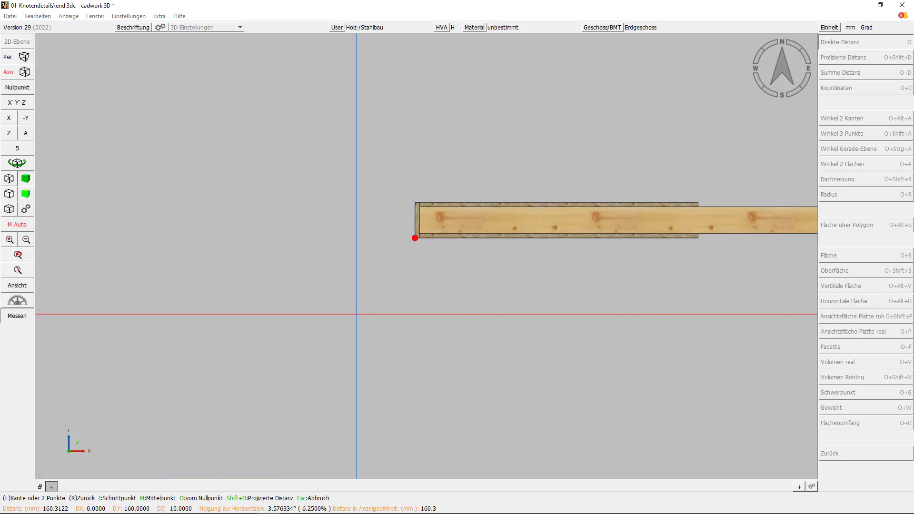
{"action": "scroll", "coordinate": [435, 271], "scroll_direction": "down", "scroll_amount": 4}
{"action": "scroll", "coordinate": [432, 409], "scroll_direction": "up", "scroll_amount": 5}
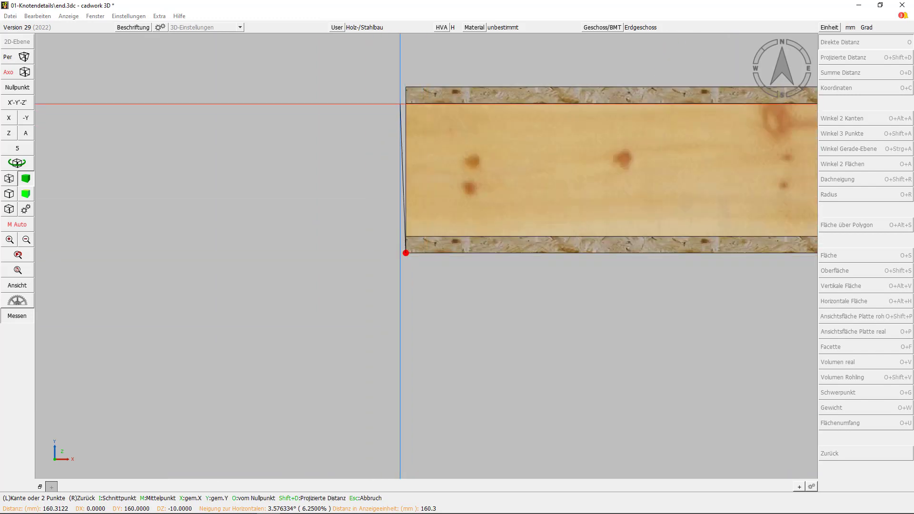
{"action": "left_click", "coordinate": [406, 91]}
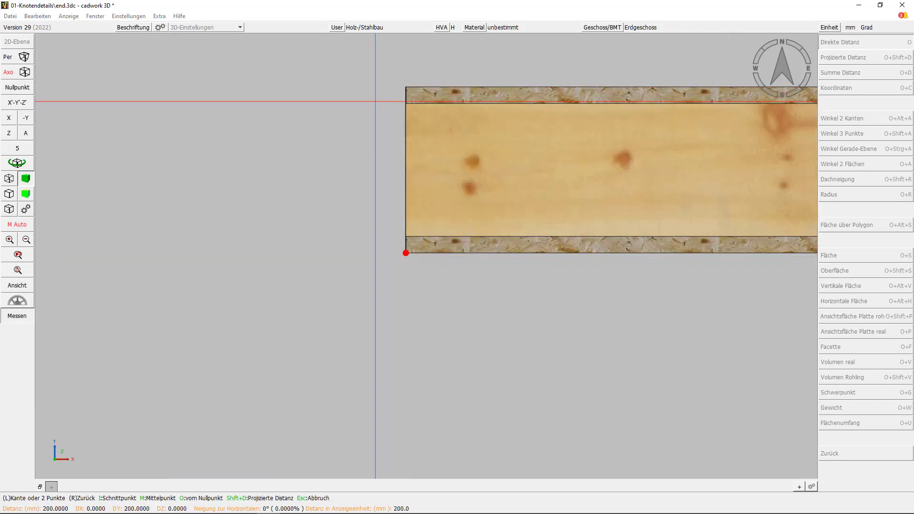
{"action": "scroll", "coordinate": [420, 253], "scroll_direction": "down", "scroll_amount": 5}
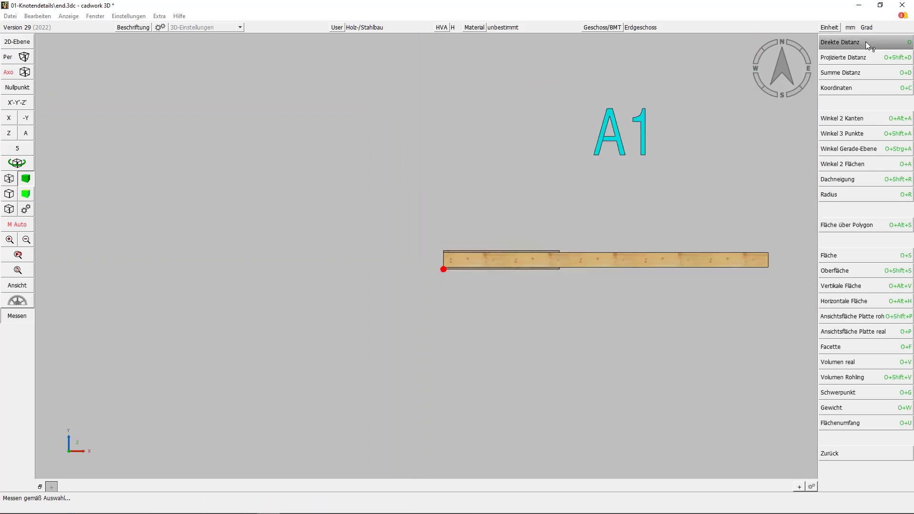
{"action": "key", "text": "Escape"}
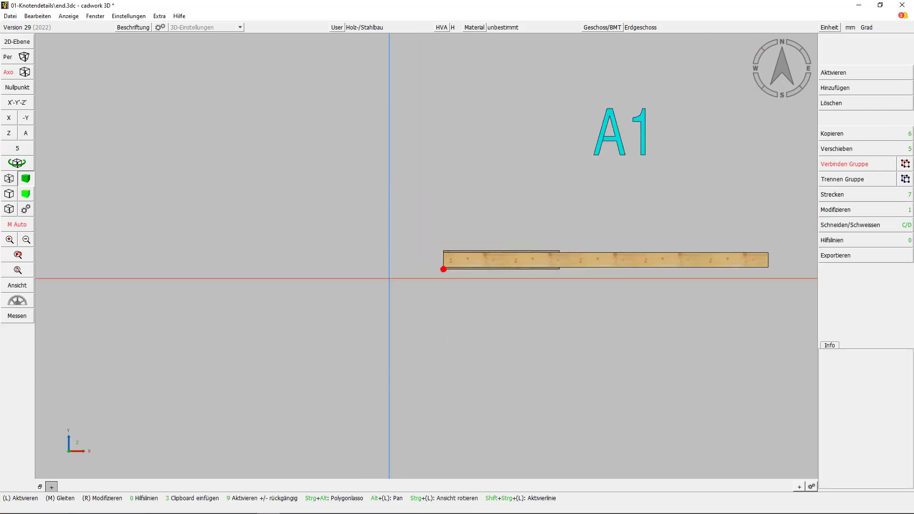
{"action": "left_click", "coordinate": [904, 5]}
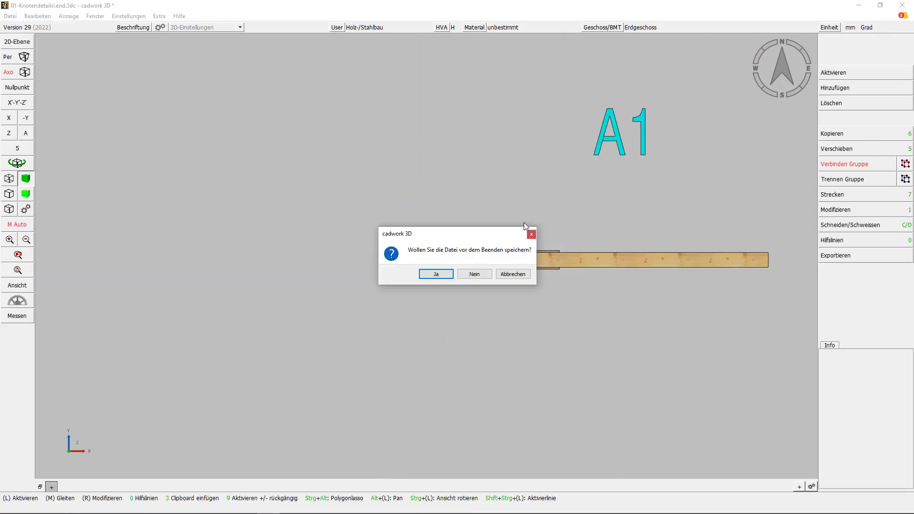
{"action": "left_click", "coordinate": [485, 276]}
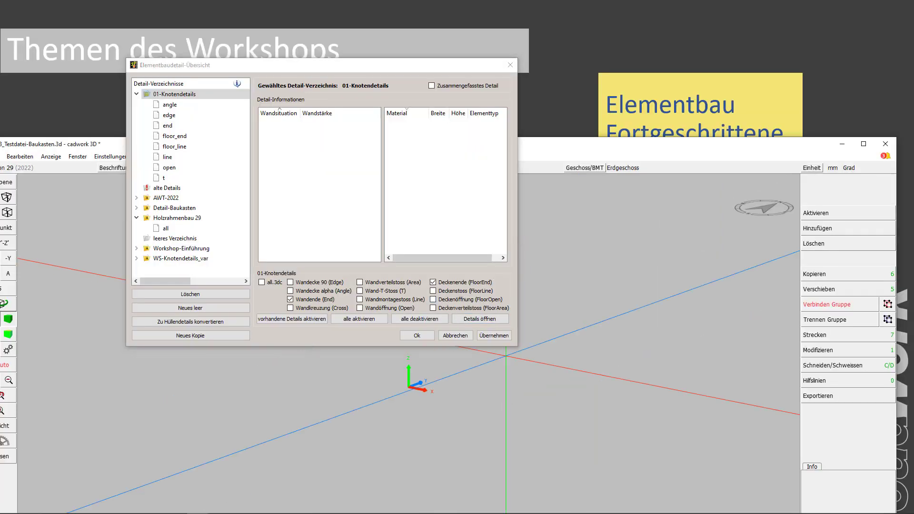
Start converting to envelope details (Hüllendetails) with 01-Knotendetails as the detail directory.
{"action": "left_click_drag", "start_coordinate": [637, 150], "coordinate": [646, 12]}
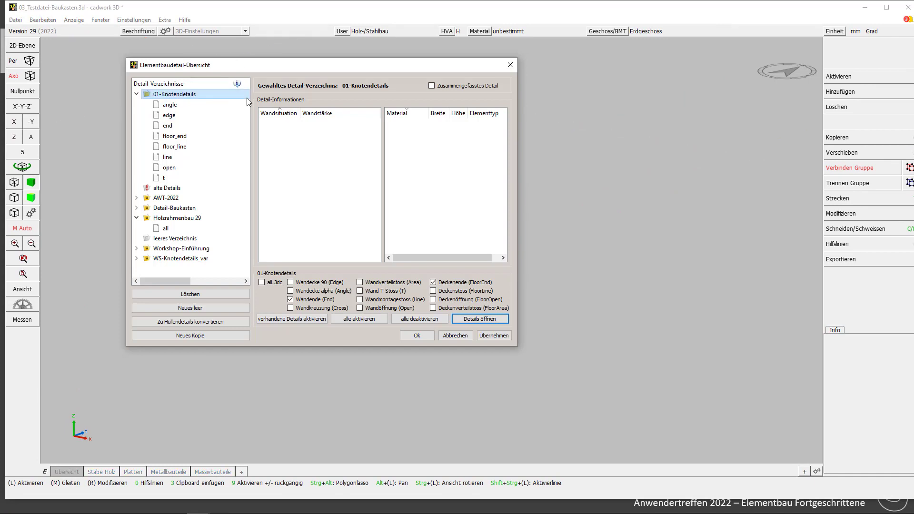
{"action": "left_click", "coordinate": [189, 323]}
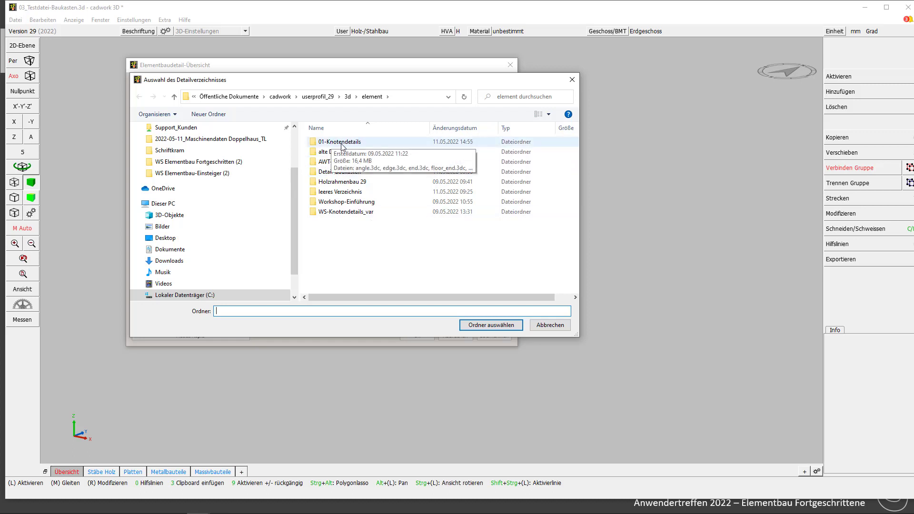
{"action": "left_click", "coordinate": [332, 142]}
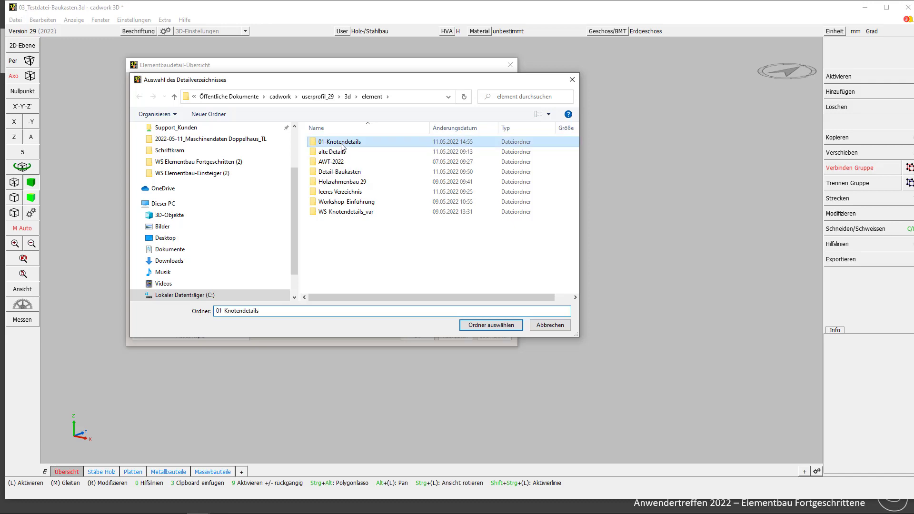
{"action": "left_click", "coordinate": [481, 326]}
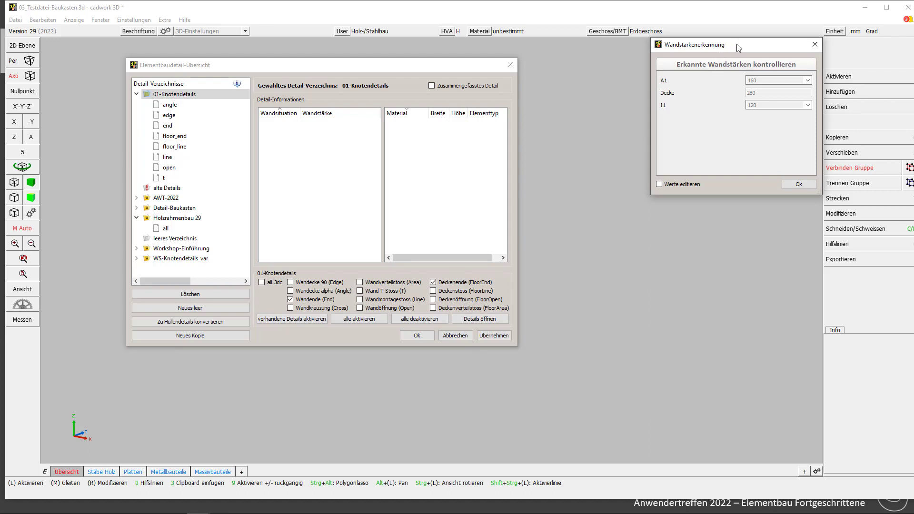
Choose wall thicknesses of 200 mm for A1 and 160 mm for I1, and enable editing of the values.
{"action": "left_click_drag", "start_coordinate": [736, 44], "coordinate": [698, 70]}
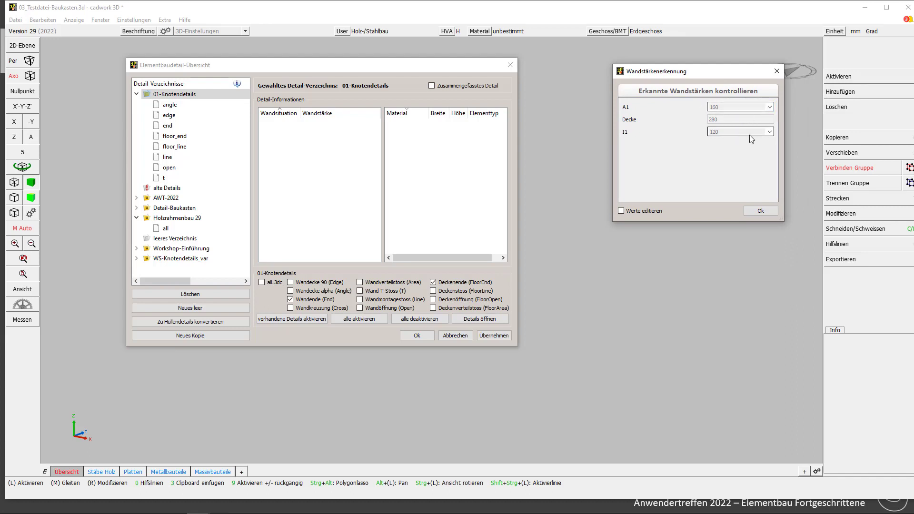
{"action": "left_click", "coordinate": [770, 107]}
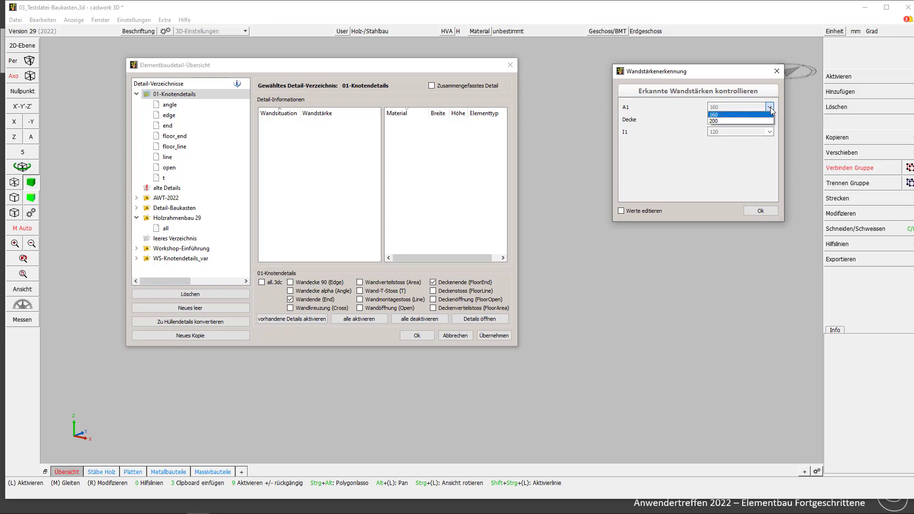
{"action": "left_click", "coordinate": [714, 122]}
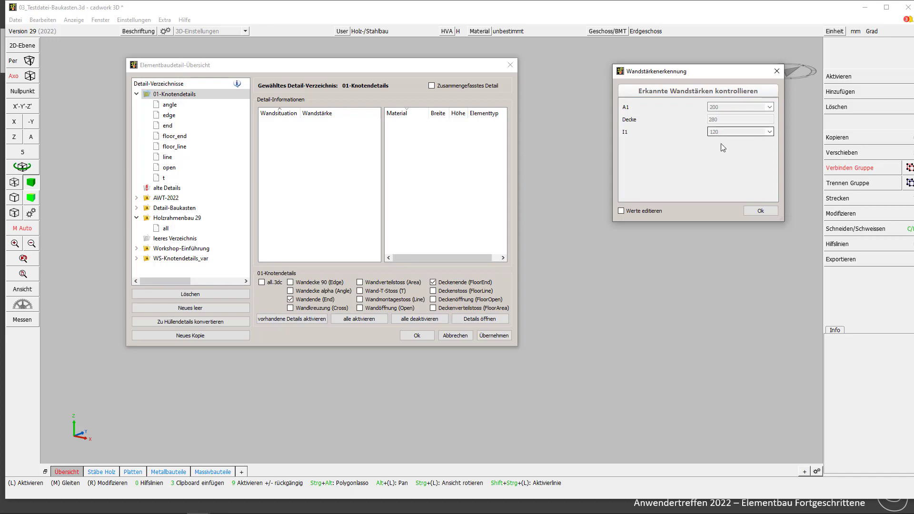
{"action": "left_click", "coordinate": [770, 133]}
{"action": "left_click", "coordinate": [725, 144]}
{"action": "left_click", "coordinate": [621, 211]}
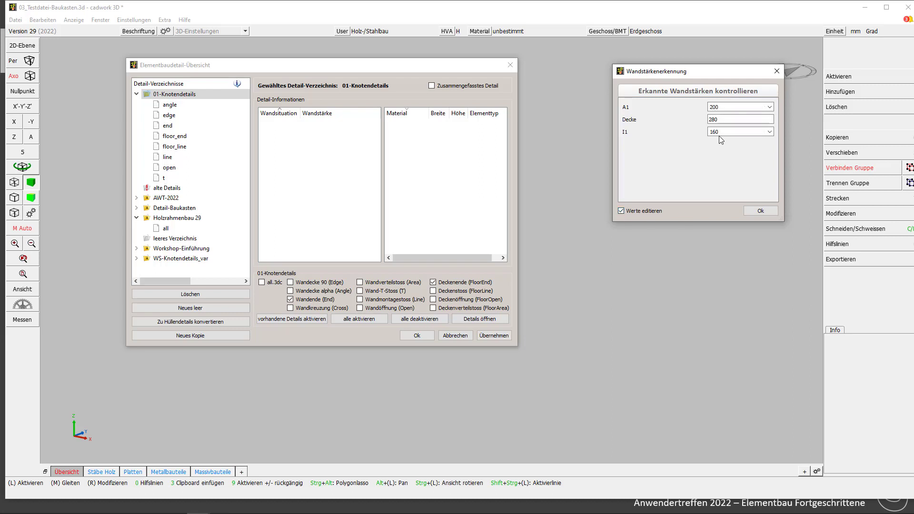
Re-enter 200 mm as the A1 wall thickness, run the envelope detail conversion and dismiss its completion report.
{"action": "left_click", "coordinate": [728, 107]}
{"action": "key", "text": "BackSpace"}
{"action": "key", "text": "BackSpace"}
{"action": "type", "text": "200"}
{"action": "left_click", "coordinate": [730, 118]}
{"action": "left_click", "coordinate": [760, 212]}
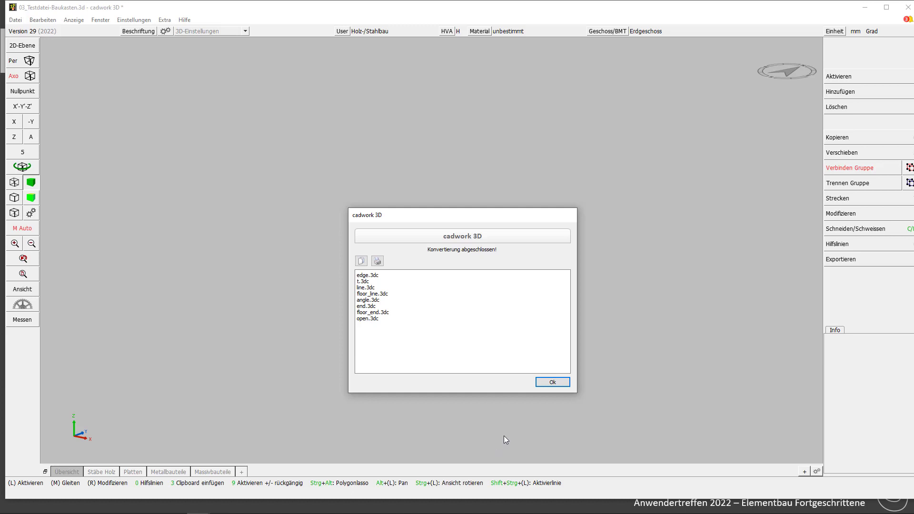
{"action": "left_click", "coordinate": [553, 383]}
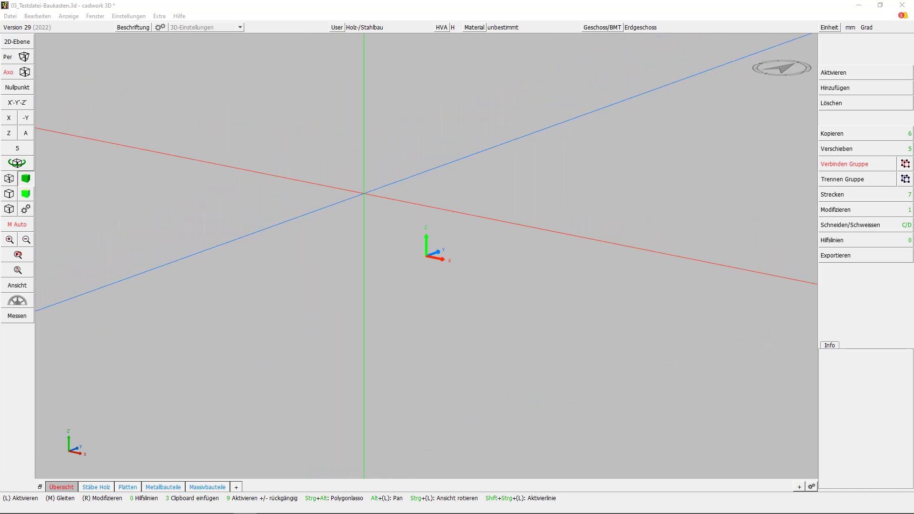
Reopen the element detail overview and open only the Wandende (End) detail of 01-Knotendetails, with the combined detail turned off.
{"action": "left_click", "coordinate": [358, 200]}
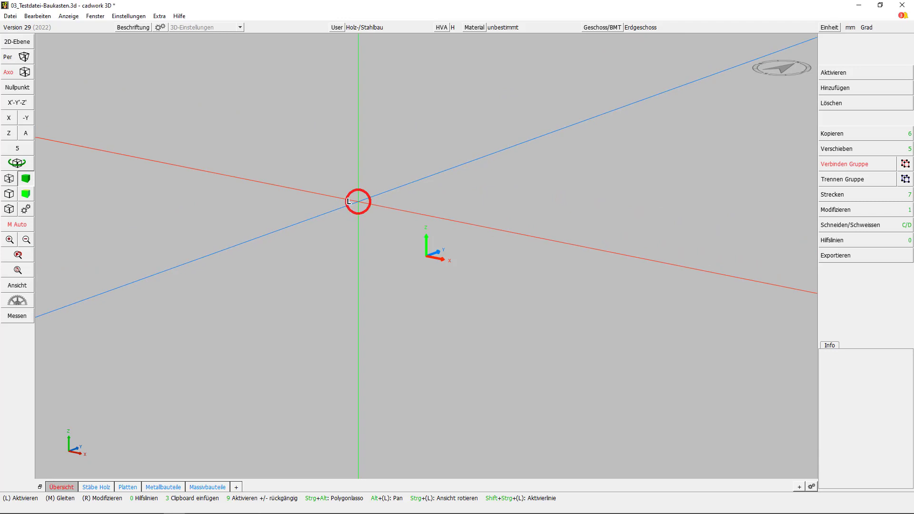
{"action": "key", "text": "ctrl+d"}
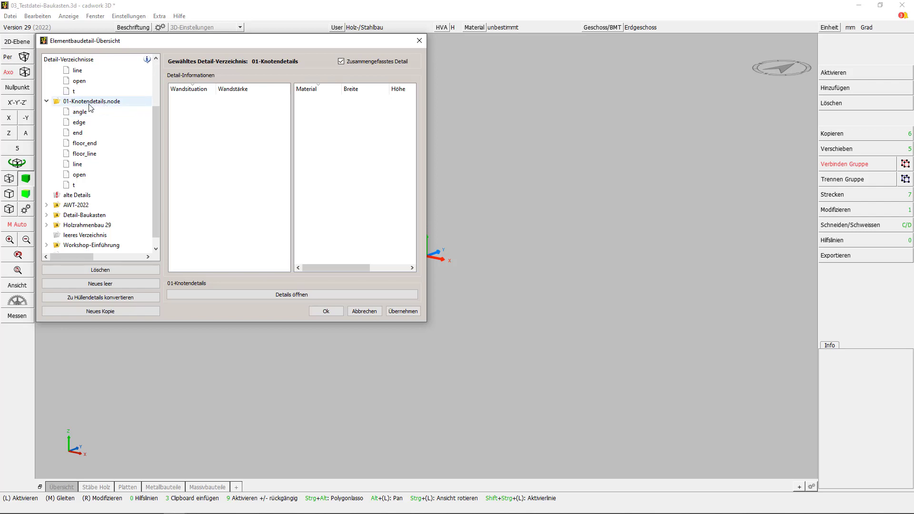
{"action": "left_click", "coordinate": [46, 101]}
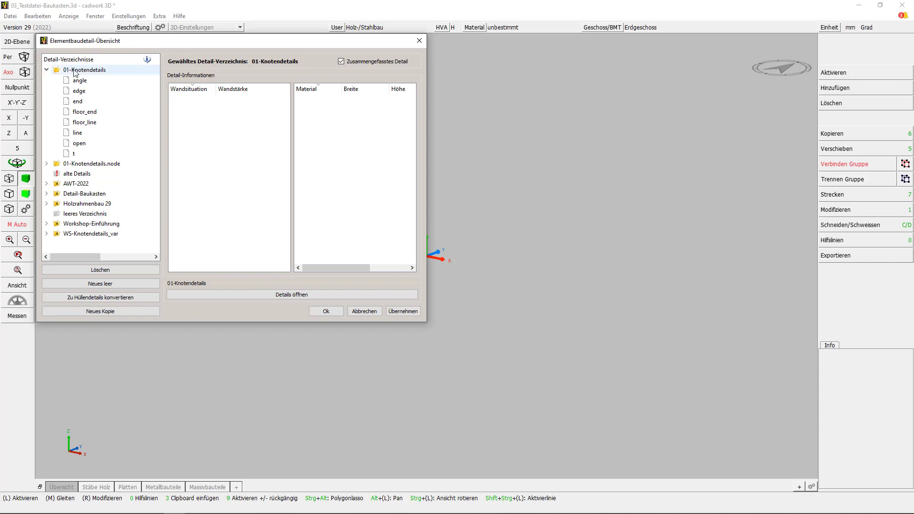
{"action": "left_click", "coordinate": [77, 101]}
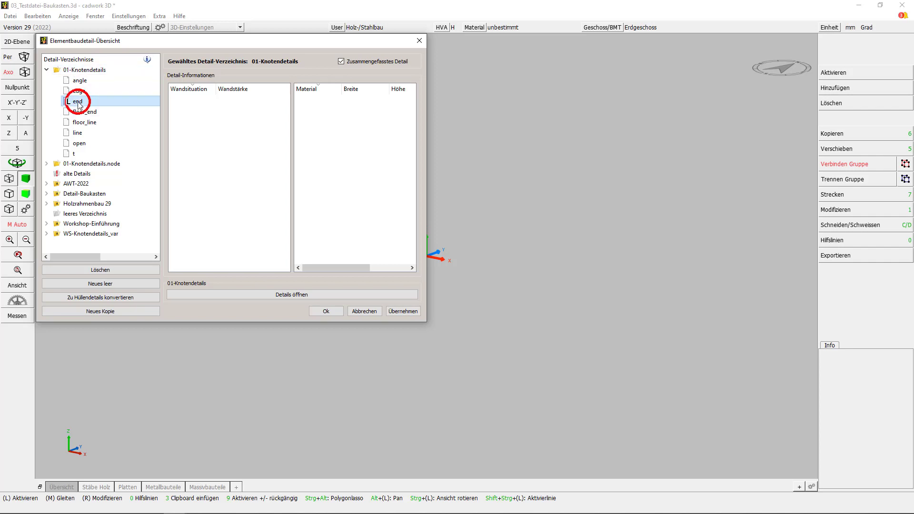
{"action": "left_click", "coordinate": [341, 61]}
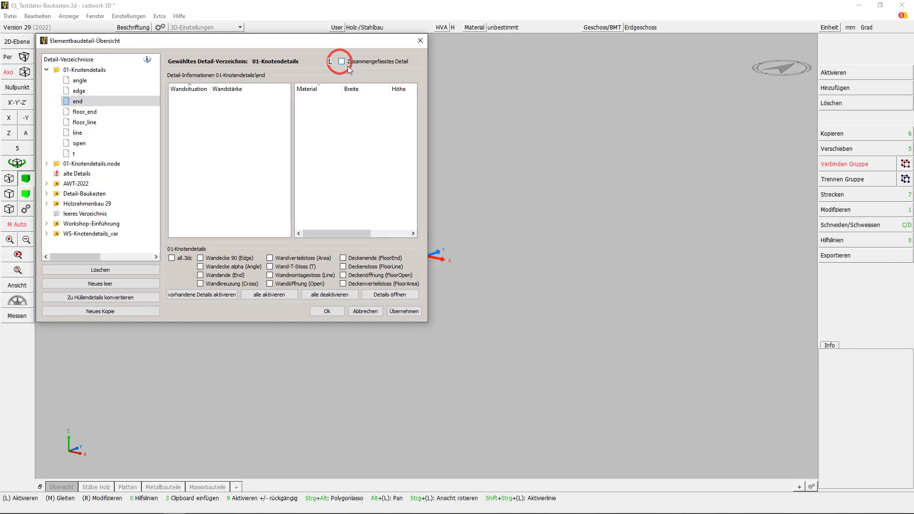
{"action": "left_click", "coordinate": [200, 276]}
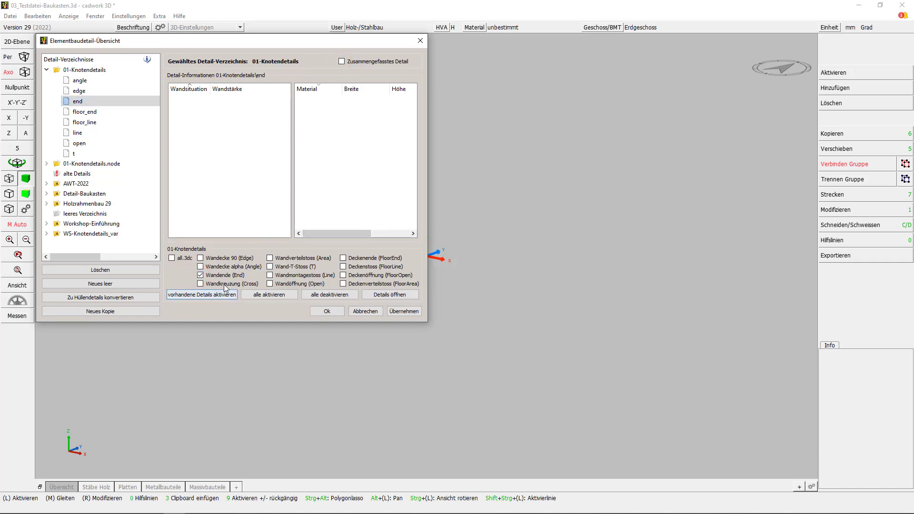
{"action": "left_click", "coordinate": [396, 295]}
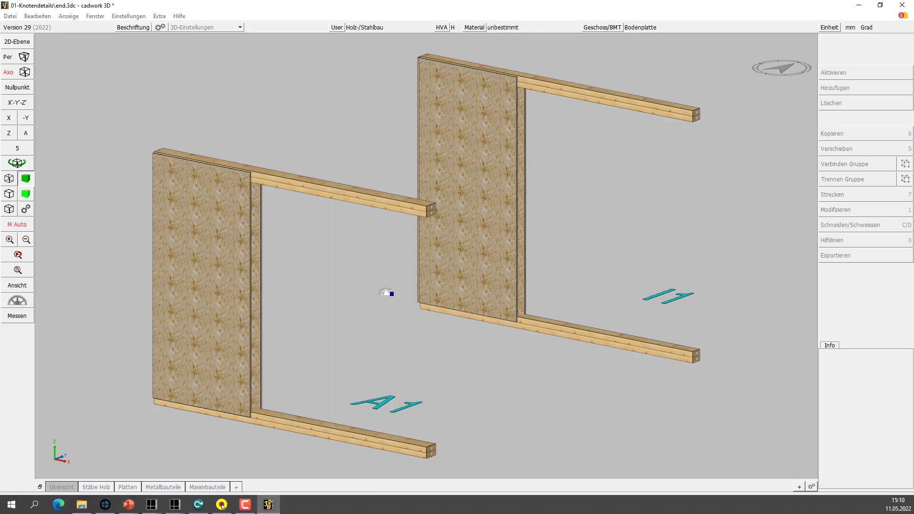
Examine the real thickness and wall situation of the A1 and I1 wall envelopes in the end detail.
{"action": "right_click", "coordinate": [333, 289]}
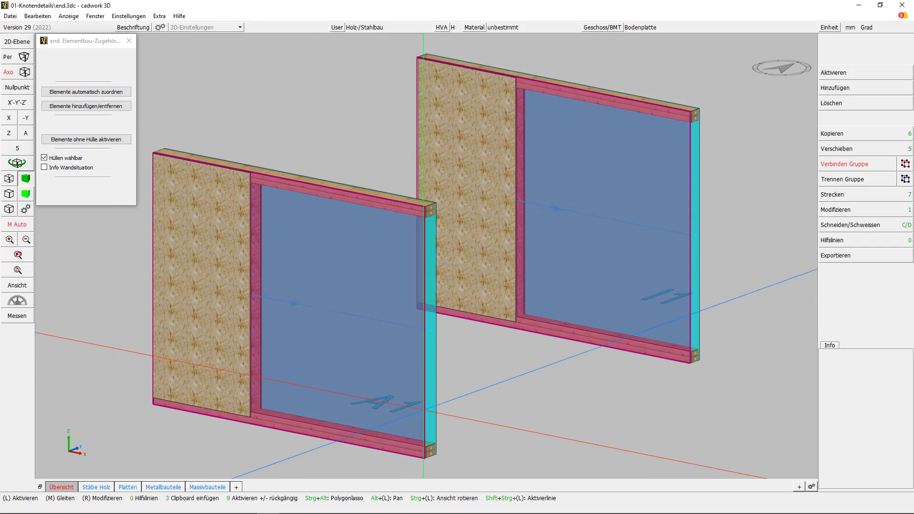
{"action": "left_click", "coordinate": [427, 409]}
{"action": "key", "text": "1"}
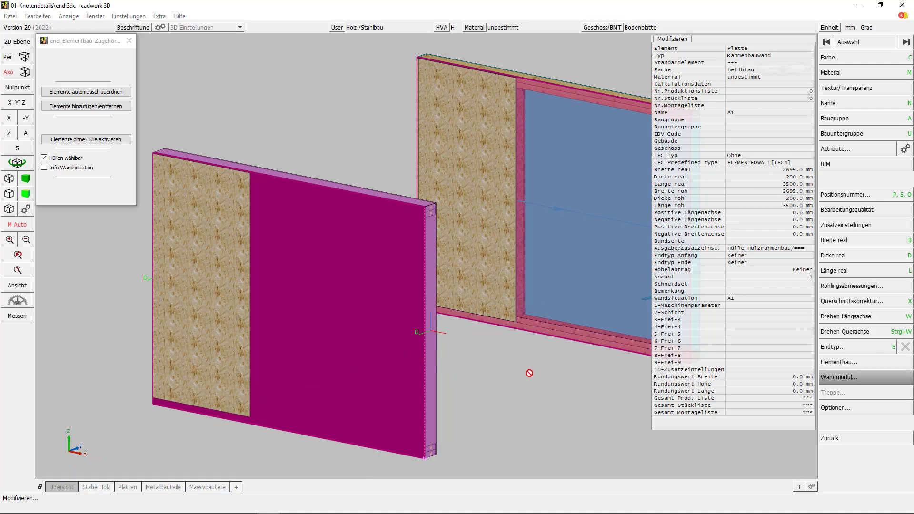
{"action": "key", "text": "Escape"}
{"action": "left_click", "coordinate": [700, 247]}
{"action": "key", "text": "1"}
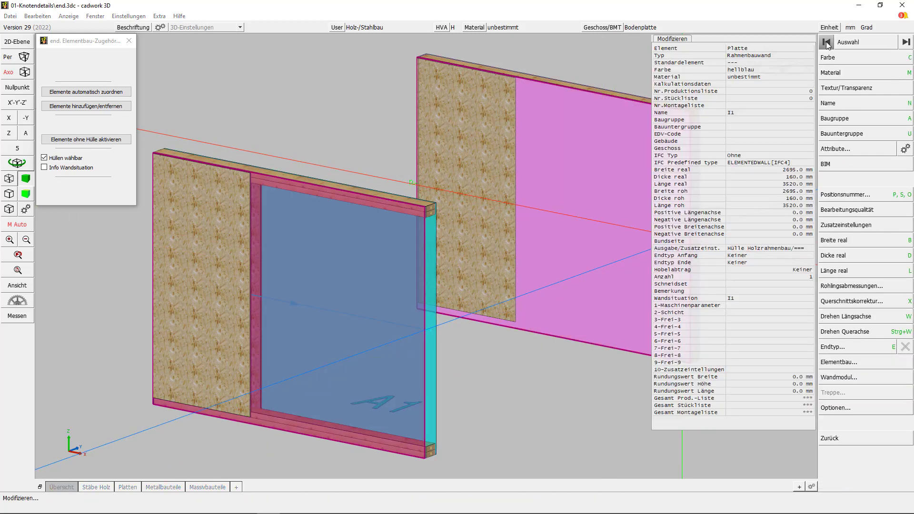
{"action": "right_click", "coordinate": [371, 122]}
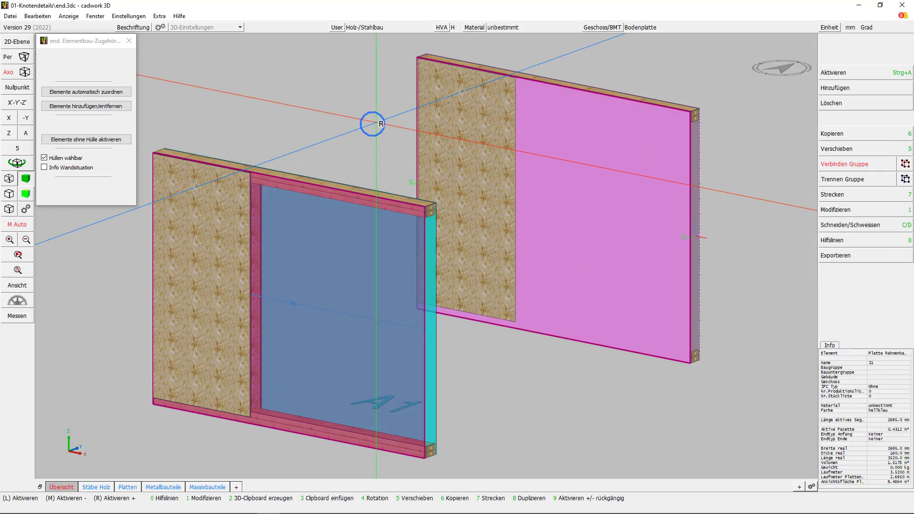
{"action": "left_click", "coordinate": [372, 122]}
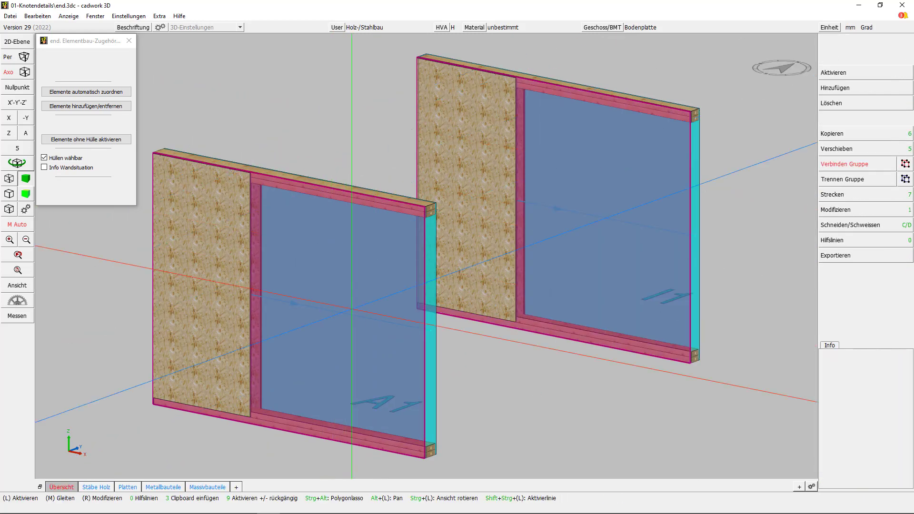
Compare the properties of the A1 envelope with the I1 envelope once more and leave both deselected.
{"action": "left_click", "coordinate": [429, 333]}
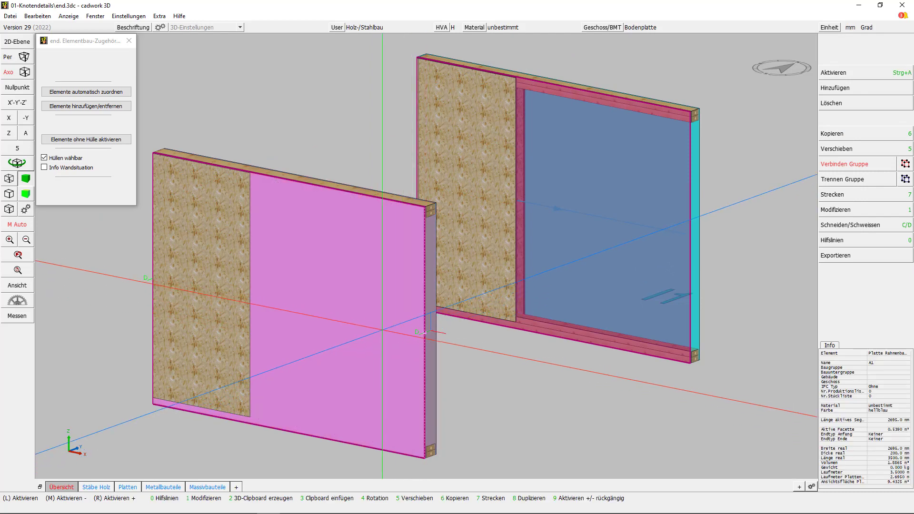
{"action": "key", "text": "1"}
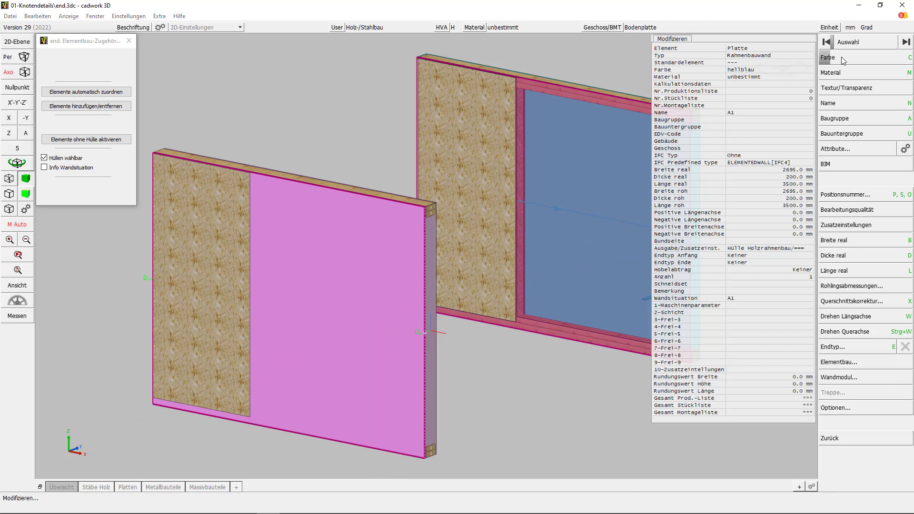
{"action": "key", "text": "m"}
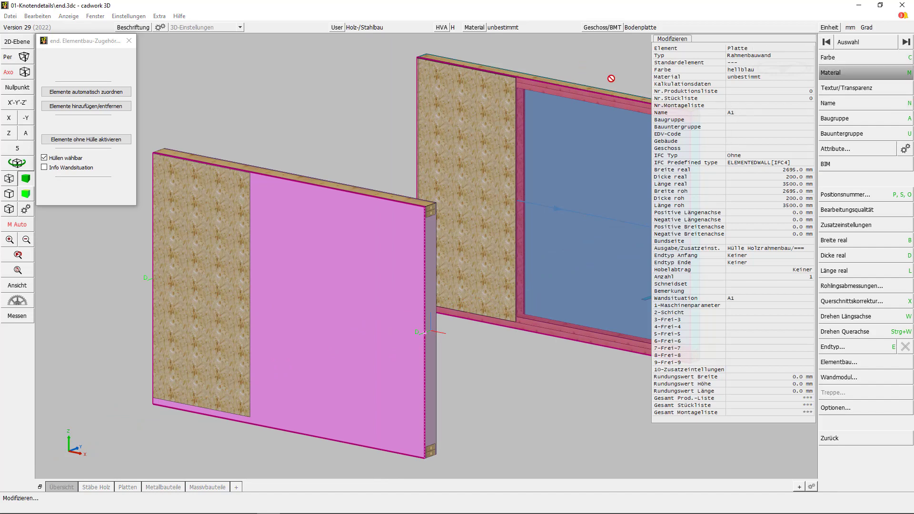
{"action": "right_click", "coordinate": [611, 78]}
{"action": "left_click", "coordinate": [635, 173]}
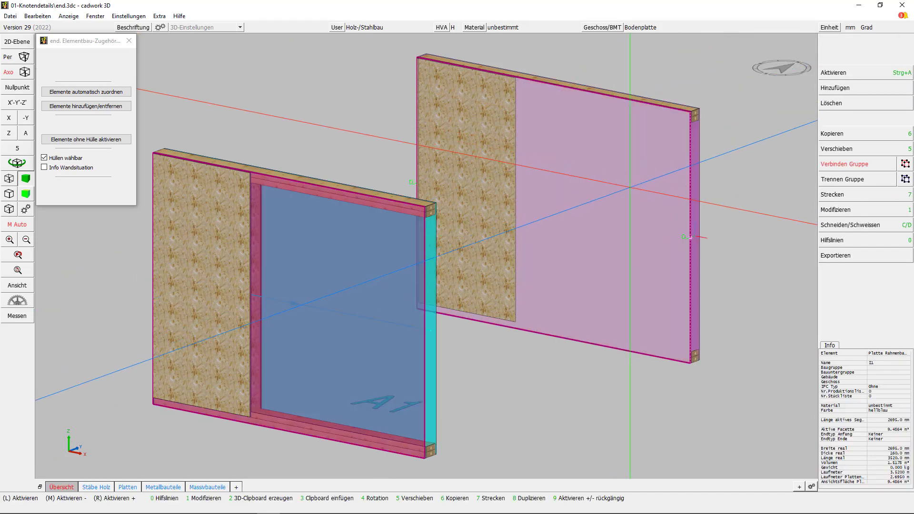
{"action": "left_click", "coordinate": [826, 42]}
{"action": "right_click", "coordinate": [826, 43]}
{"action": "left_click", "coordinate": [586, 77]}
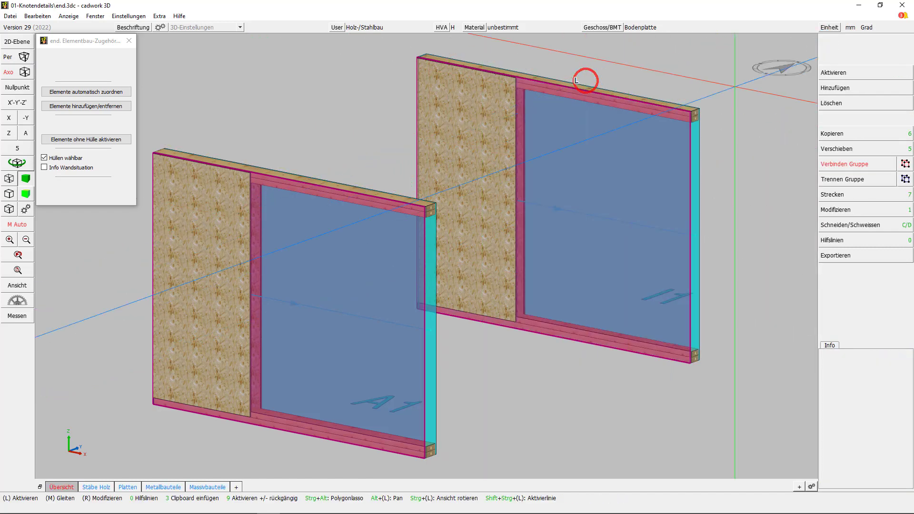
Close the end detail file and clear the Wandende (End) choice in the element detail overview.
{"action": "left_click", "coordinate": [903, 5]}
{"action": "left_click", "coordinate": [474, 274]}
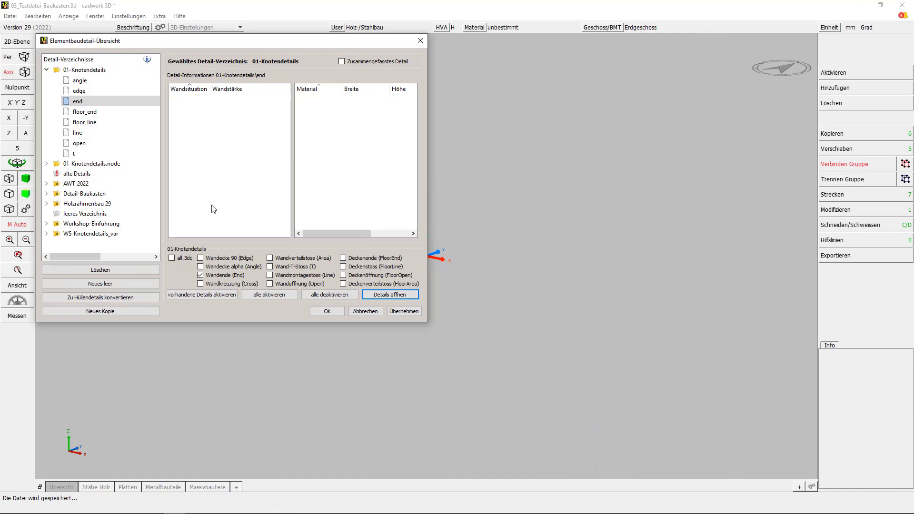
{"action": "left_click", "coordinate": [159, 328]}
{"action": "left_click", "coordinate": [177, 309]}
{"action": "left_click", "coordinate": [200, 276]}
{"action": "left_click_drag", "start_coordinate": [320, 42], "coordinate": [410, 81]}
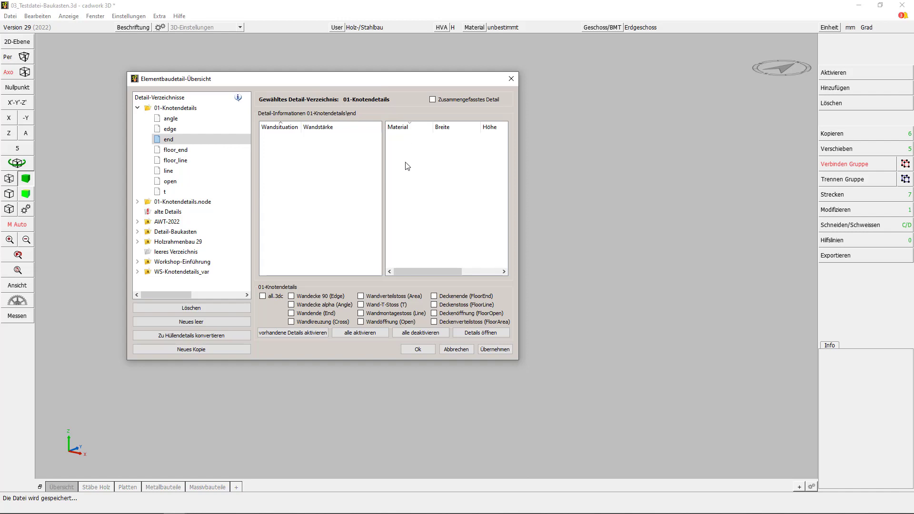
Turn on the combined detail (Zusammengefasstes Detail) for 01-Knotendetails and open its details.
{"action": "left_click", "coordinate": [433, 100]}
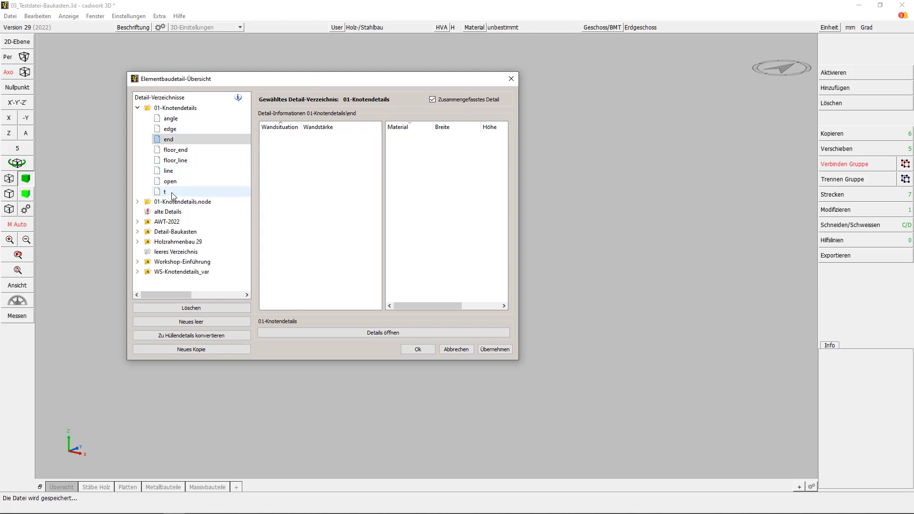
{"action": "left_click", "coordinate": [138, 107]}
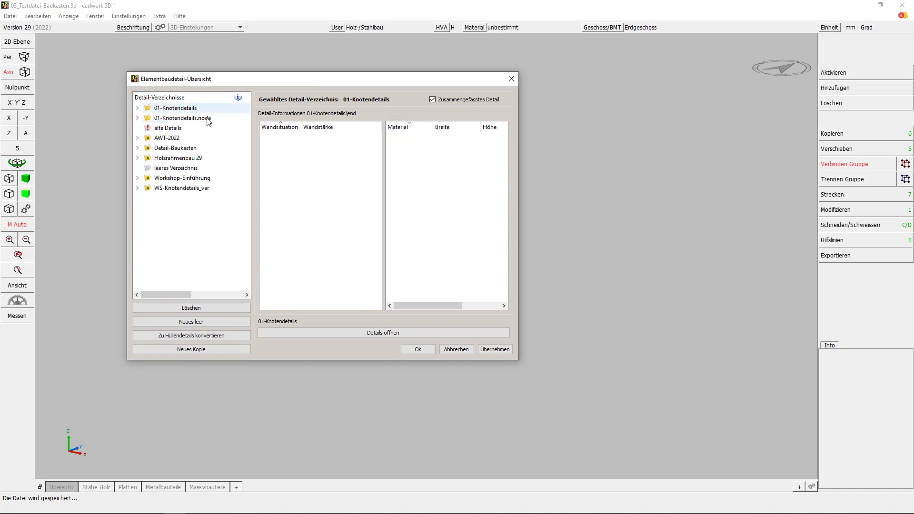
{"action": "left_click", "coordinate": [375, 334]}
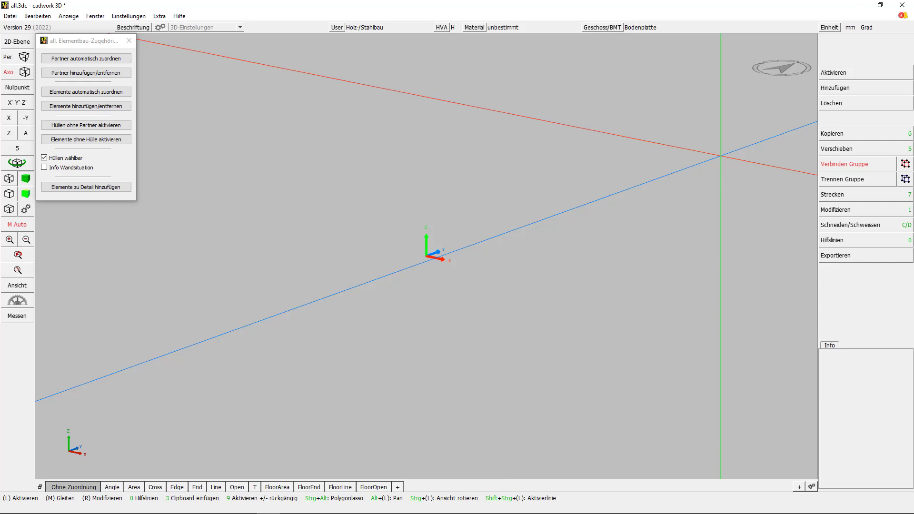
Import the individual details of 01-Knotendetails into the combined all.3dc file without deleting existing details.
{"action": "left_click", "coordinate": [838, 103]}
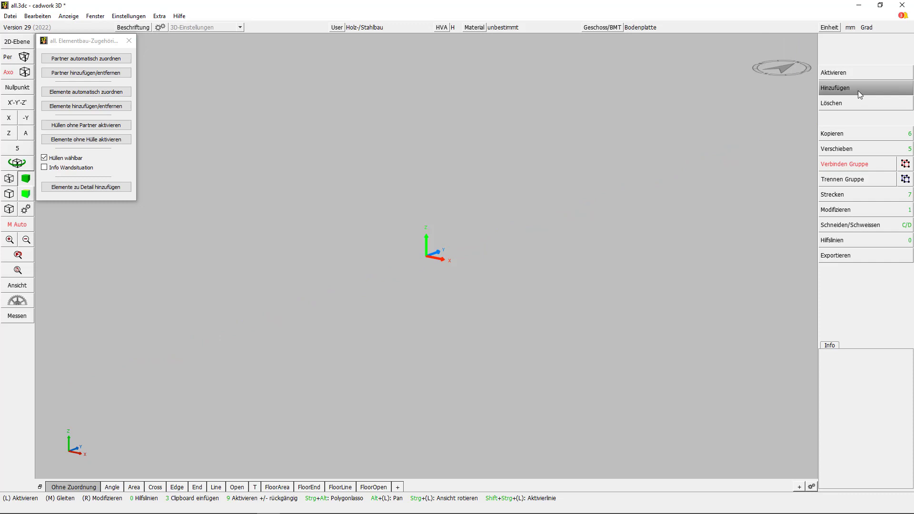
{"action": "left_click", "coordinate": [858, 91]}
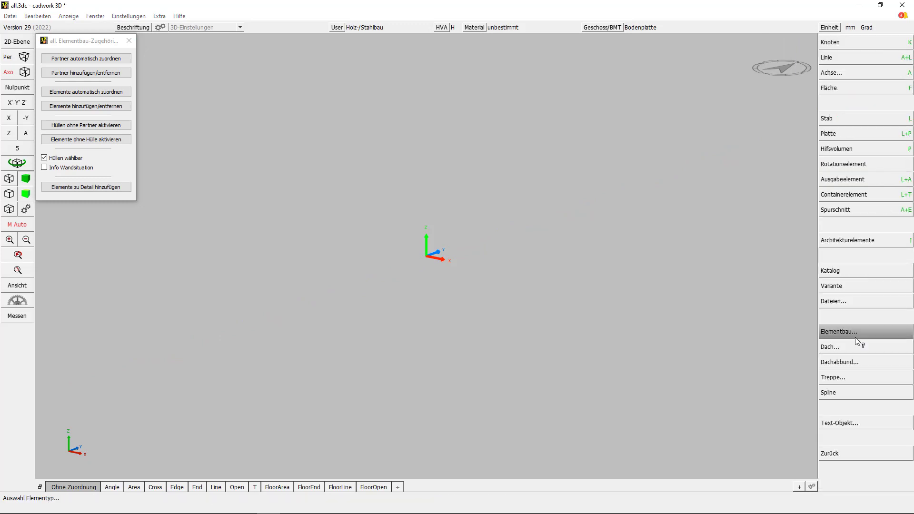
{"action": "left_click", "coordinate": [855, 337]}
{"action": "left_click", "coordinate": [850, 89]}
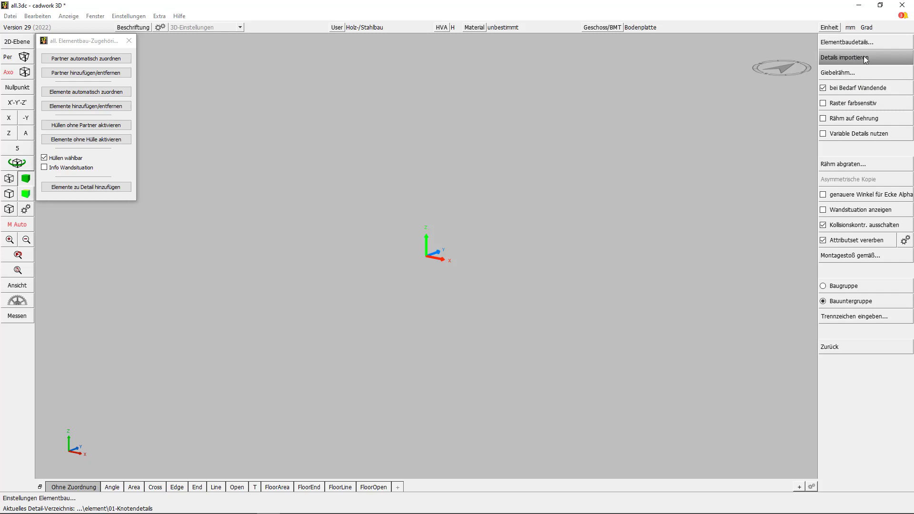
{"action": "left_click", "coordinate": [864, 57]}
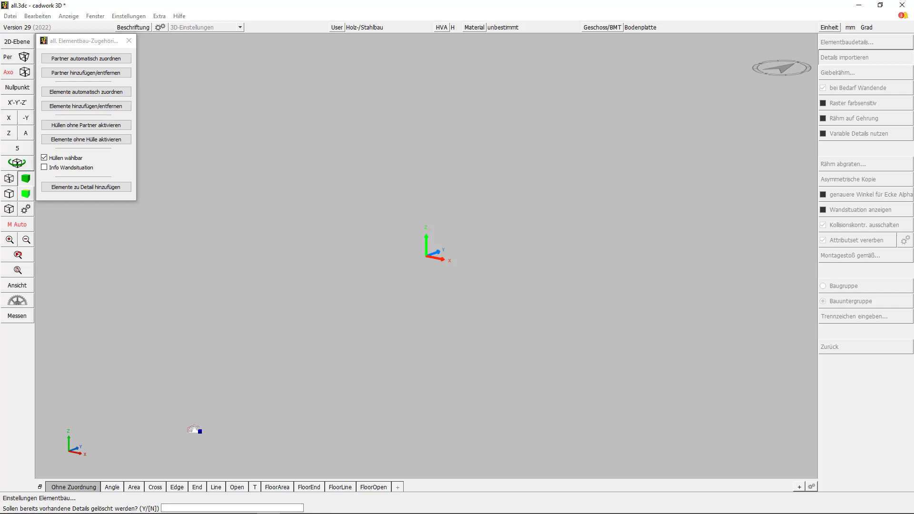
{"action": "key", "text": "Return"}
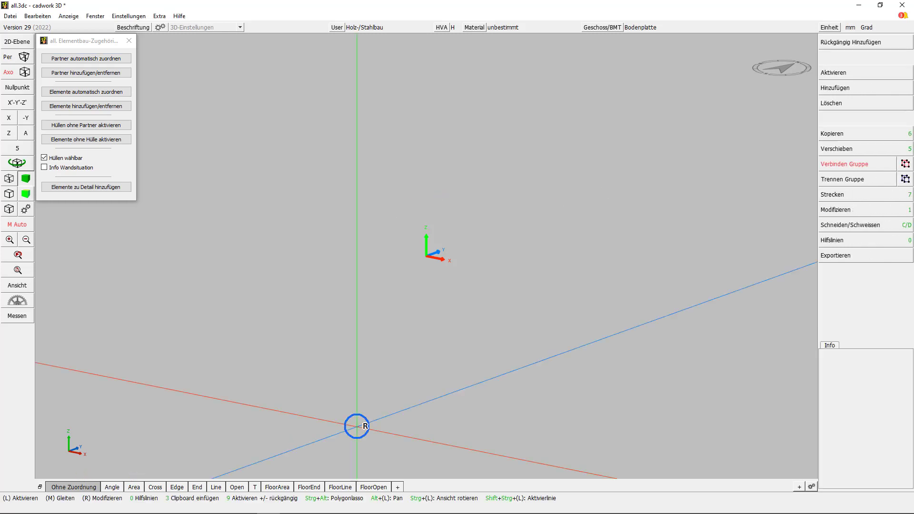
Examine the imported details as a whole and in the Edge, End, Line and Open scenes.
{"action": "middle_click_drag", "start_coordinate": [357, 427], "coordinate": [282, 357]}
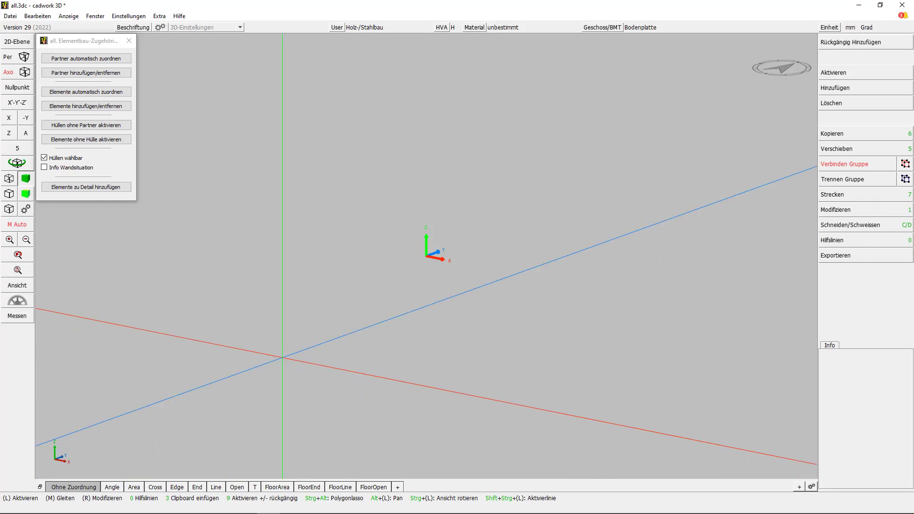
{"action": "left_click", "coordinate": [26, 134]}
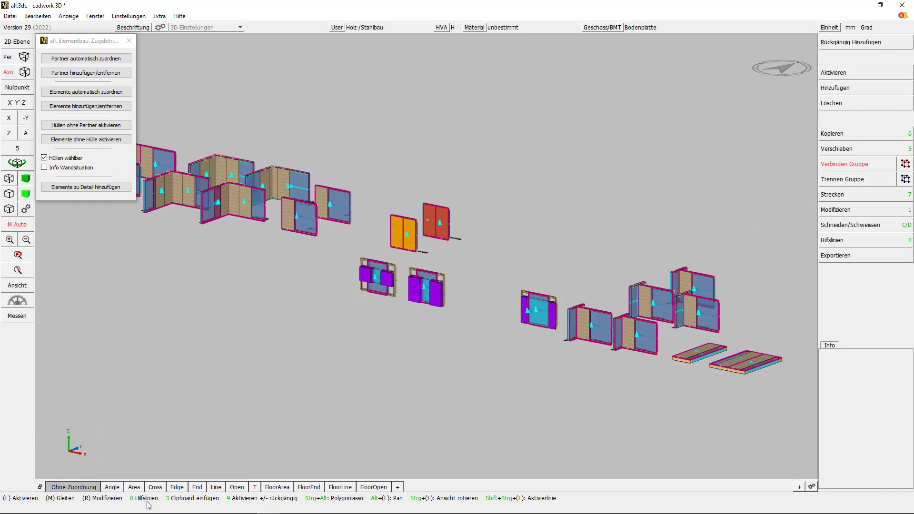
{"action": "left_click", "coordinate": [177, 488]}
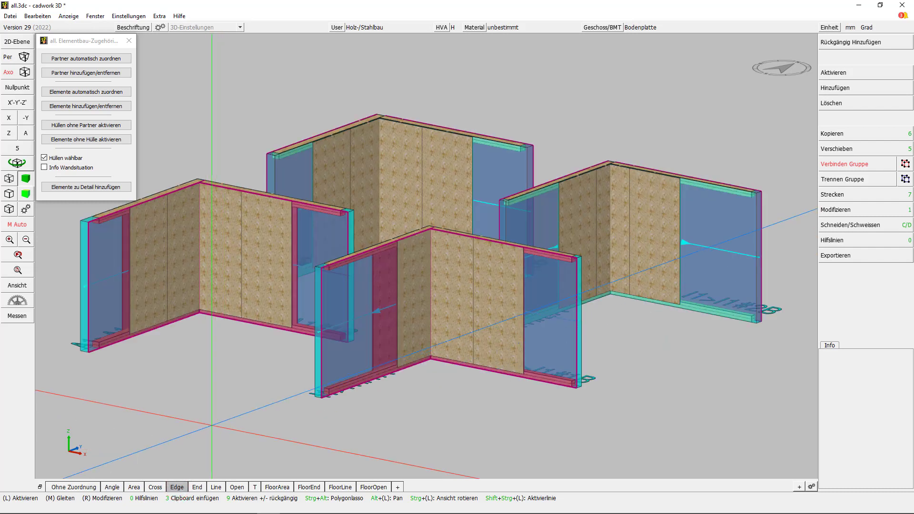
{"action": "left_click", "coordinate": [200, 489]}
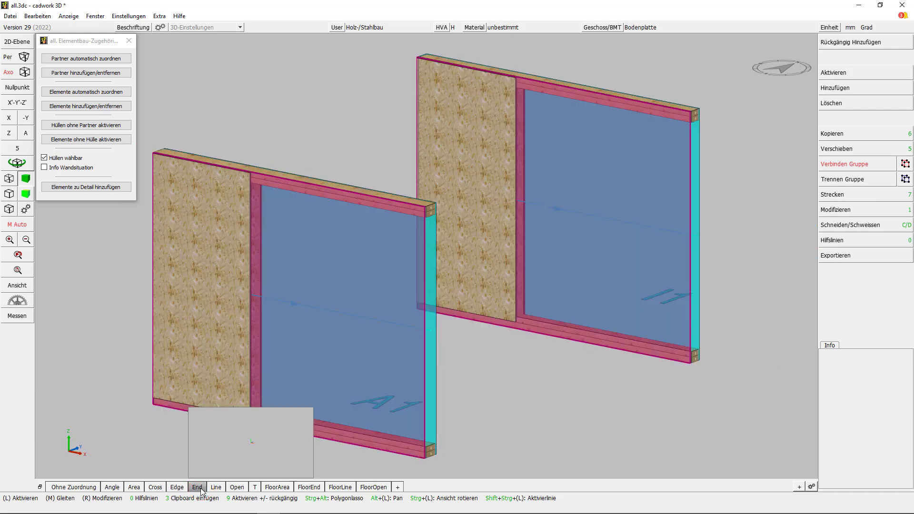
{"action": "left_click", "coordinate": [218, 490]}
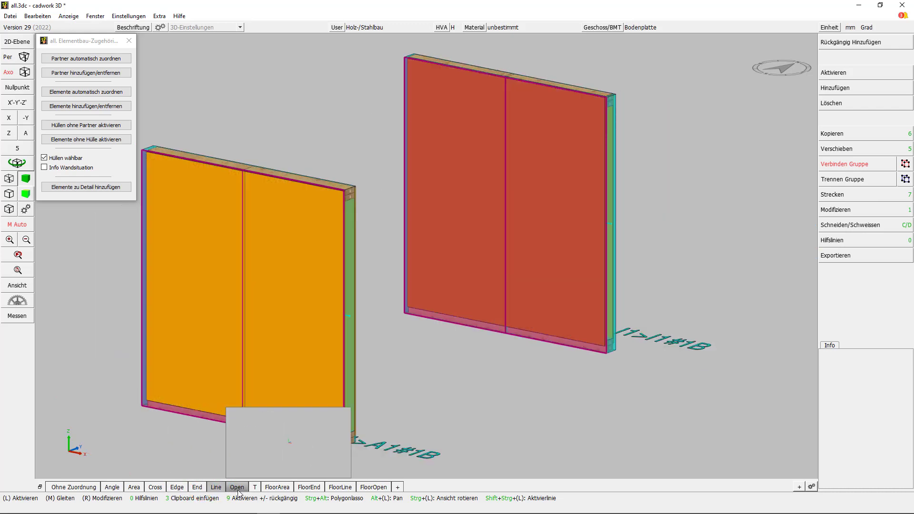
{"action": "left_click", "coordinate": [237, 488]}
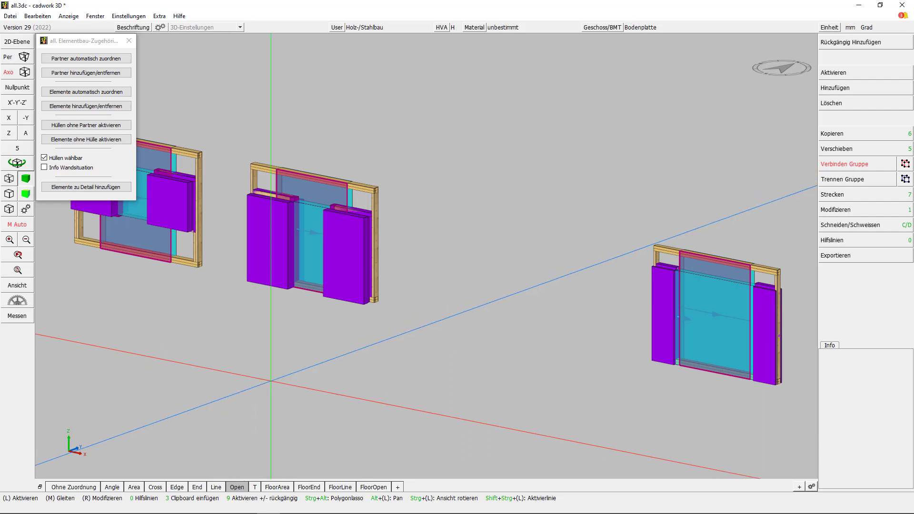
{"action": "left_click", "coordinate": [272, 380]}
{"action": "scroll", "coordinate": [426, 257], "scroll_direction": "down", "scroll_amount": 5}
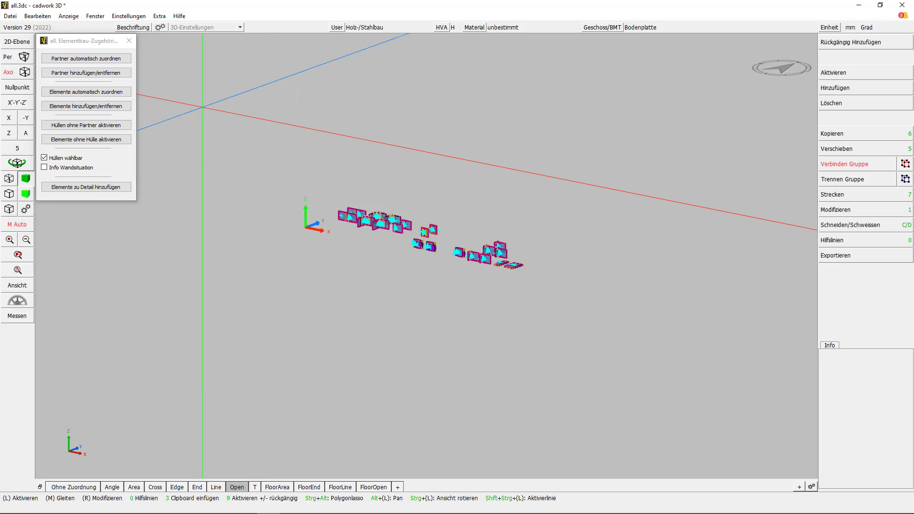
Save the combined all.3dc detail file and return to the 03_Testdatei-Baukasten file.
{"action": "key", "text": "ctrl"}
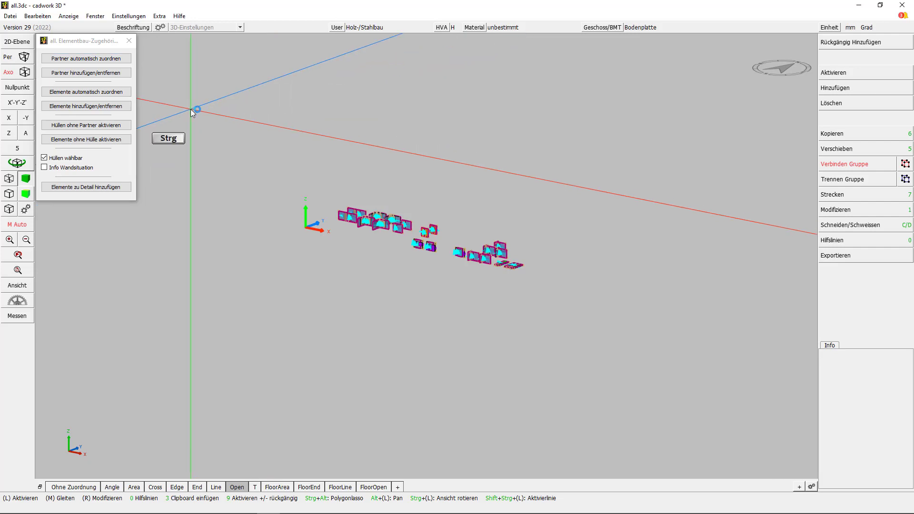
{"action": "key", "text": "ctrl+s"}
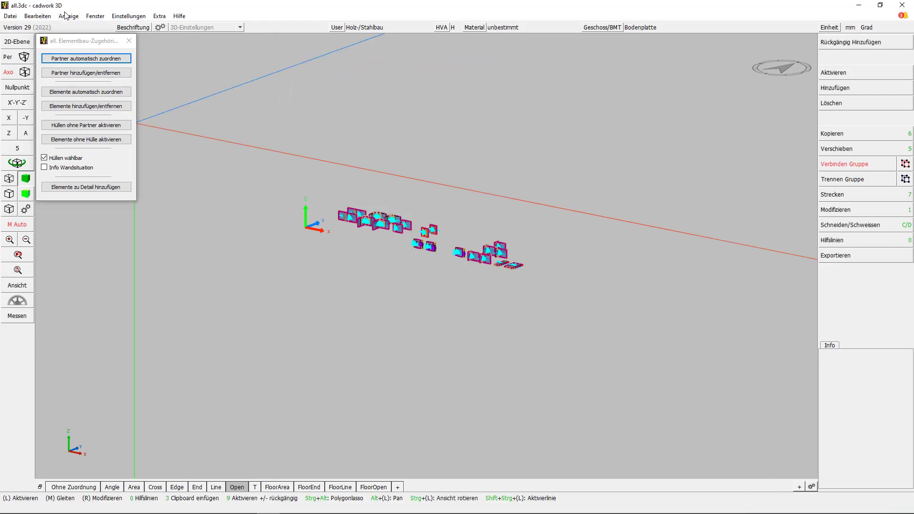
{"action": "left_click", "coordinate": [68, 31]}
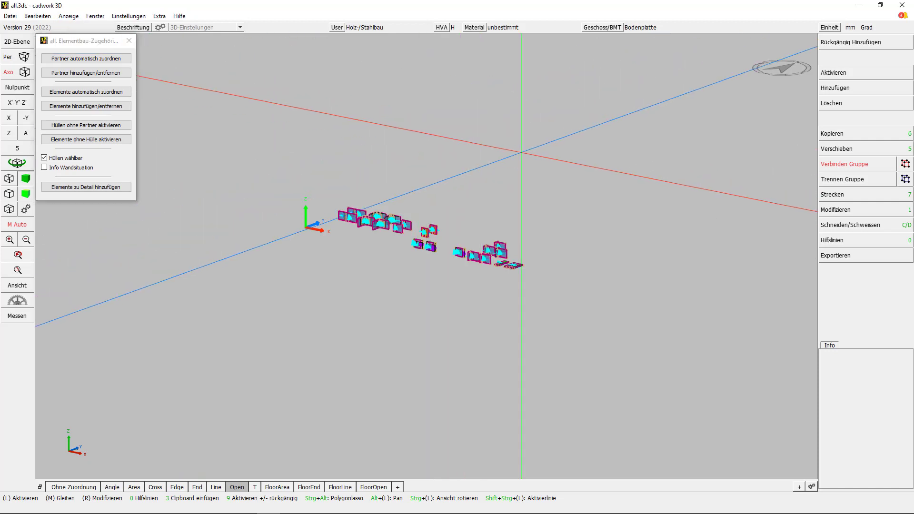
{"action": "left_click", "coordinate": [860, 5]}
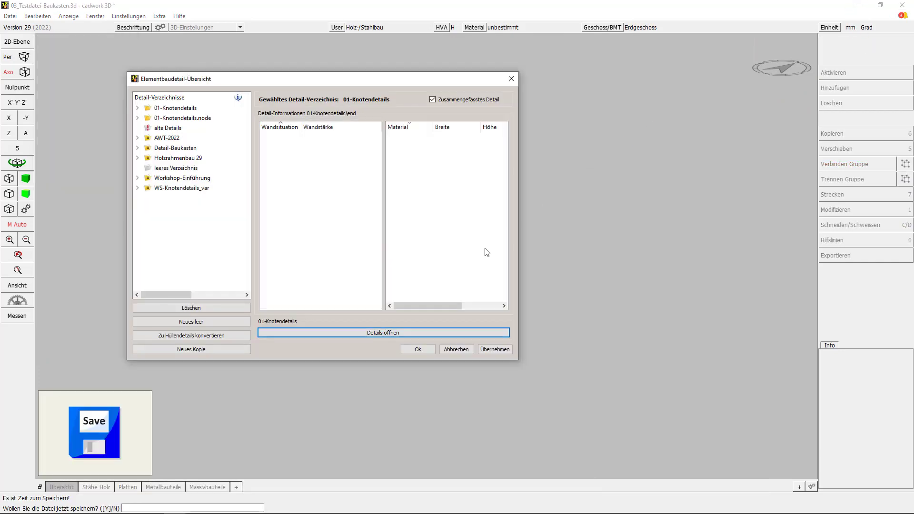
Cancel the detail overview and save the 03_Testdatei-Baukasten file, reopening the overview with the 01-Knotendetails.node directory collapsed.
{"action": "left_click", "coordinate": [451, 350]}
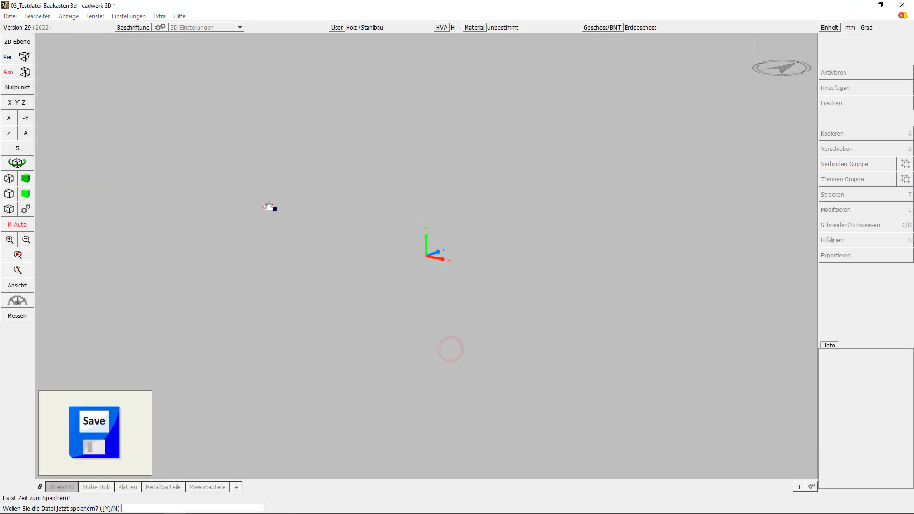
{"action": "key", "text": "ctrl"}
{"action": "right_click", "coordinate": [212, 164]}
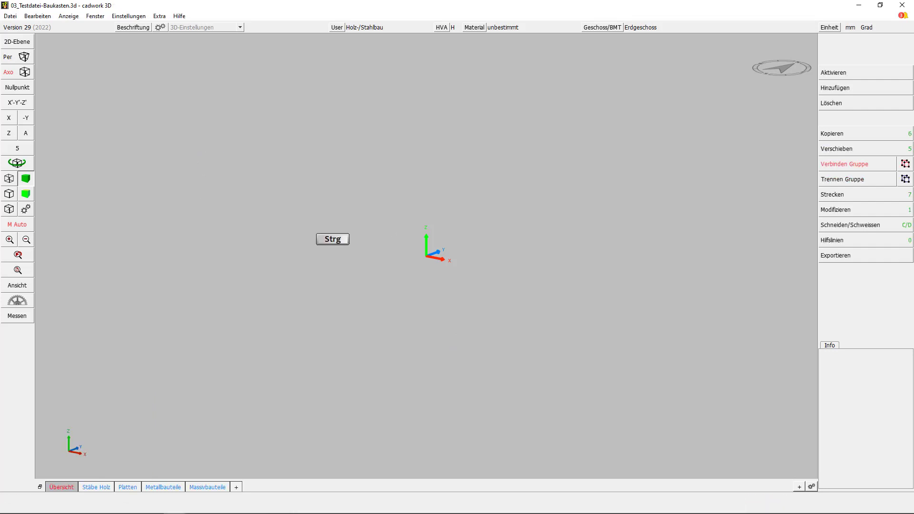
{"action": "key", "text": "ctrl+e"}
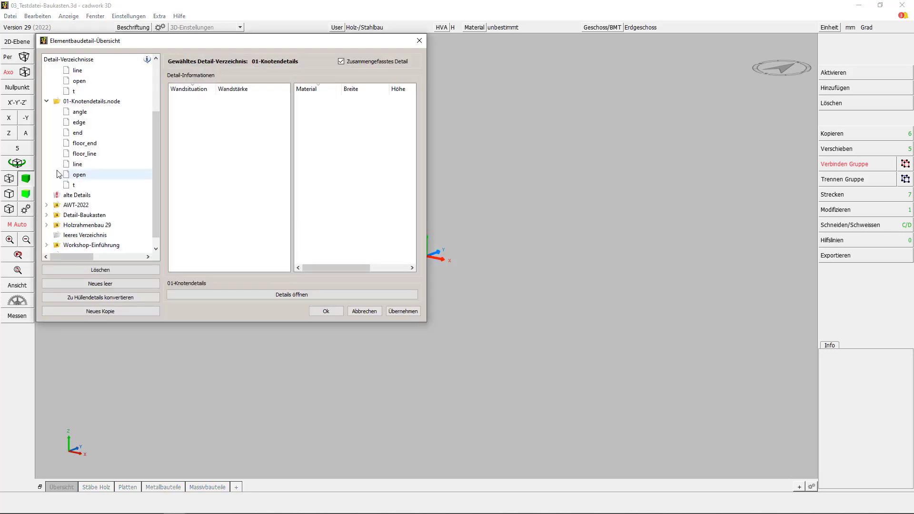
{"action": "left_click", "coordinate": [48, 102]}
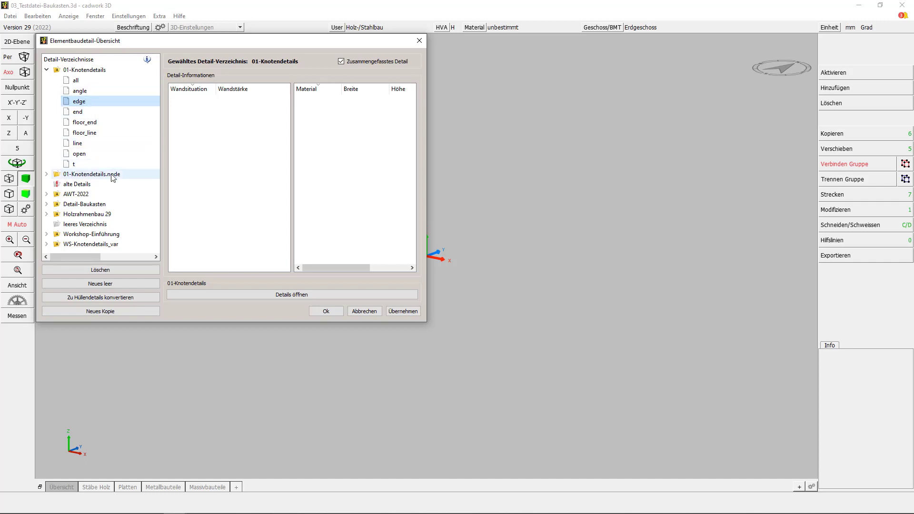
Cancel the detail overview and switch to the Standard Details scene of the 01_Elementbau-WS-Fortgeschritten file.
{"action": "left_click", "coordinate": [364, 311]}
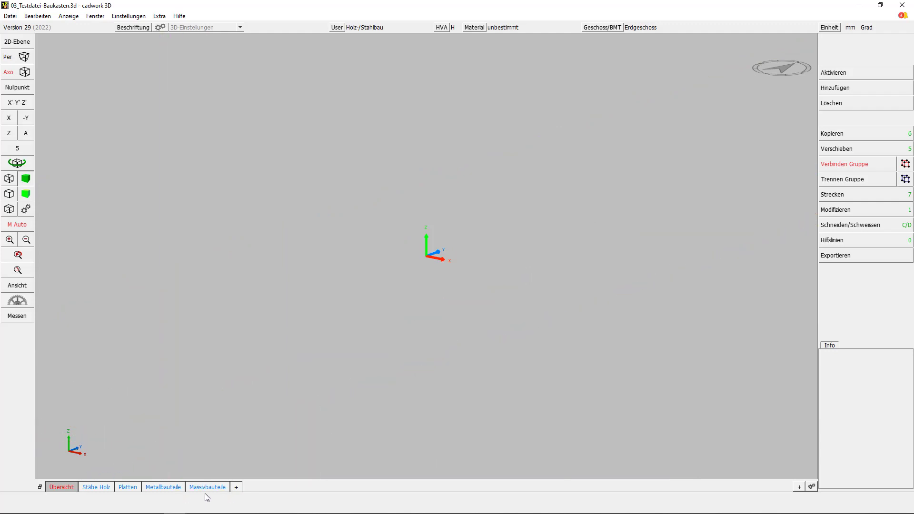
{"action": "left_click", "coordinate": [272, 331]}
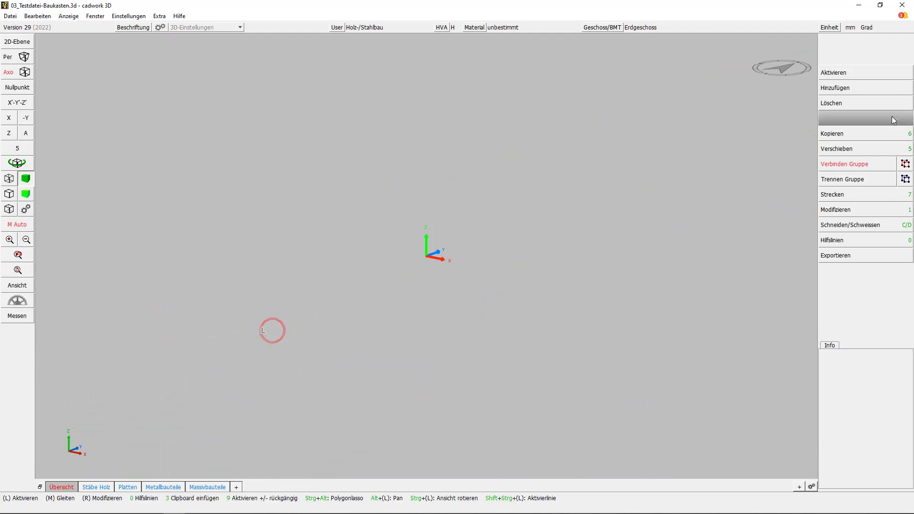
{"action": "left_click", "coordinate": [745, 5]}
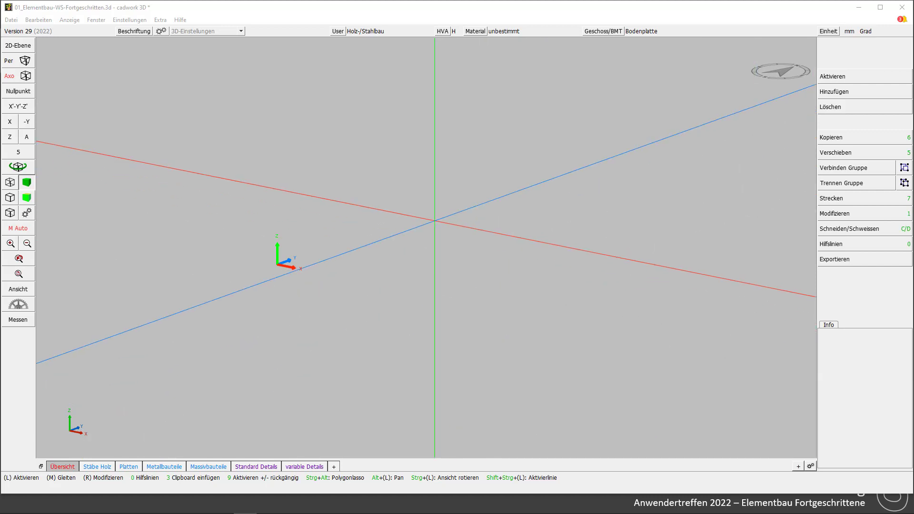
{"action": "left_click", "coordinate": [258, 468]}
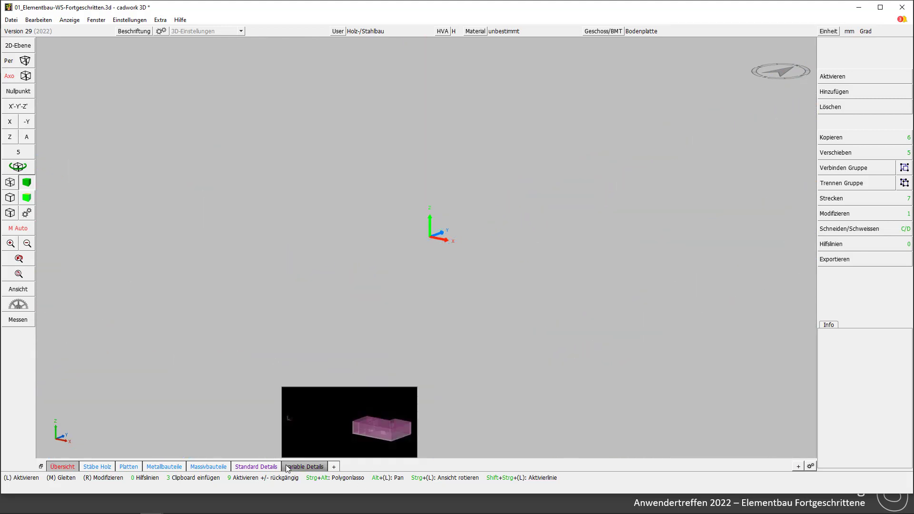
{"action": "left_click", "coordinate": [257, 466]}
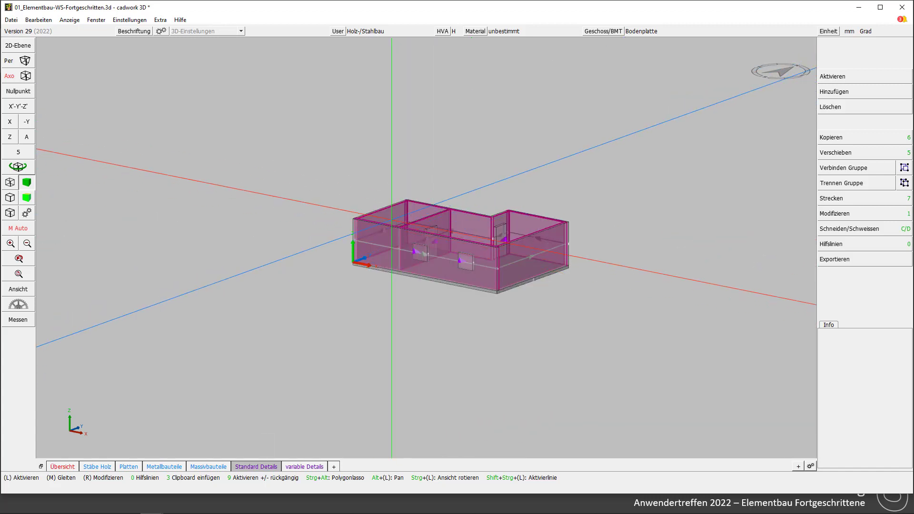
Element all walls of the Standard Details building, overwriting the subassembly name with EG and using start value 01.
{"action": "left_click", "coordinate": [386, 208]}
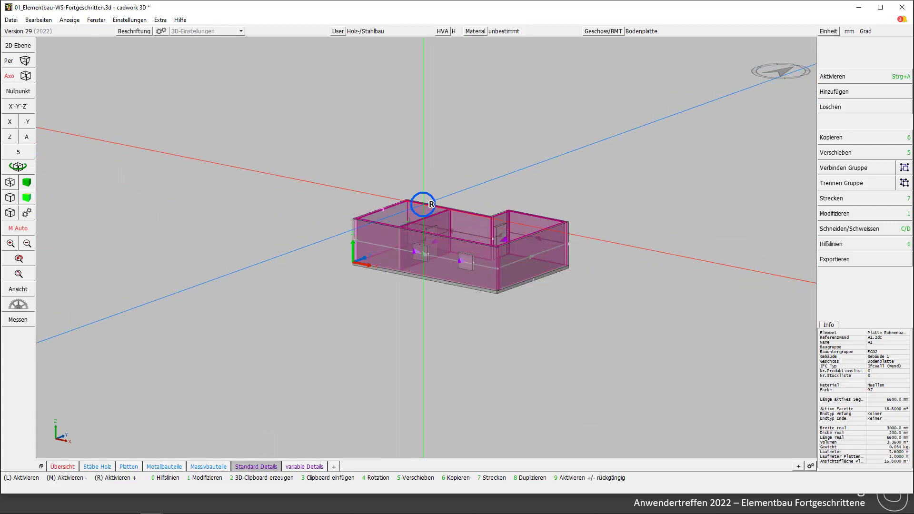
{"action": "right_click", "coordinate": [422, 204]}
{"action": "left_click_drag", "start_coordinate": [305, 336], "coordinate": [752, 134]}
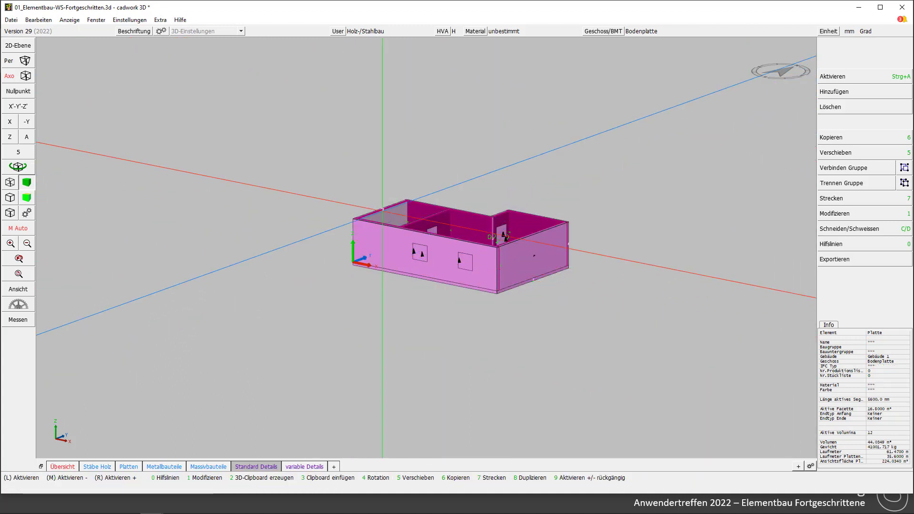
{"action": "key", "text": "alt"}
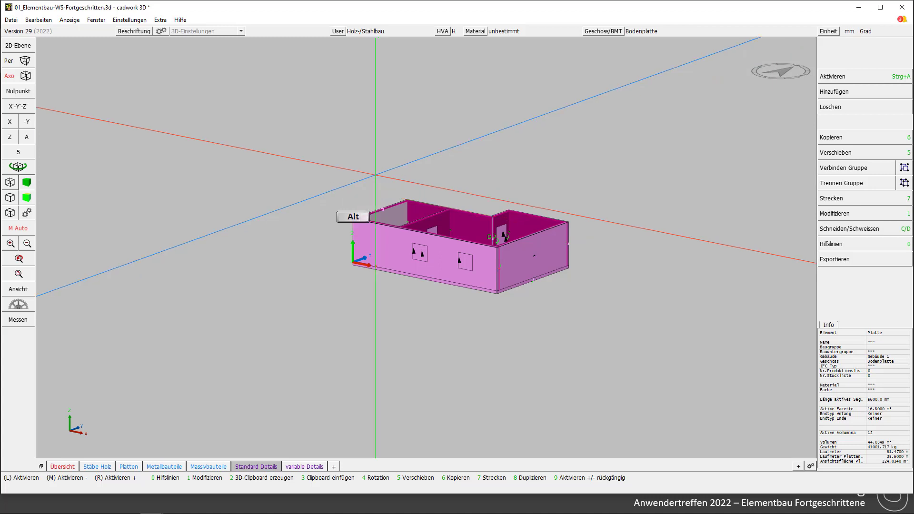
{"action": "key", "text": "a"}
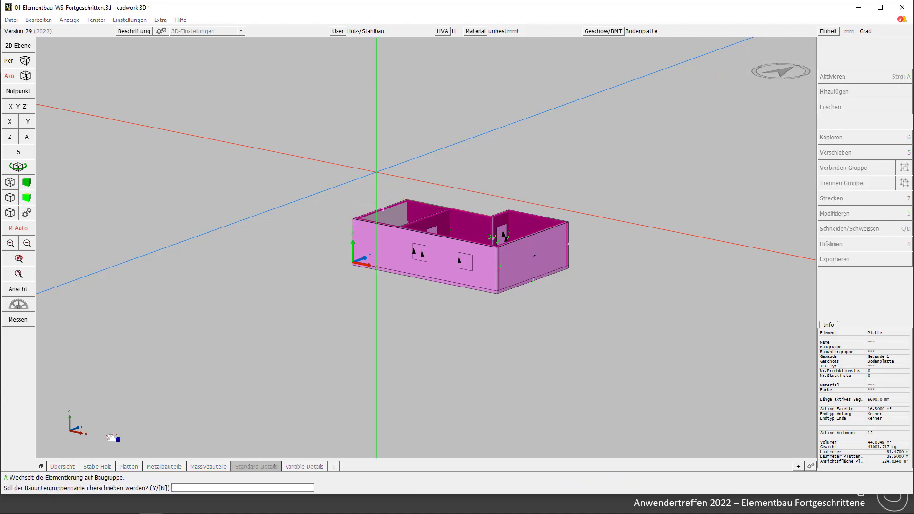
{"action": "type", "text": "y"}
{"action": "key", "text": "Return"}
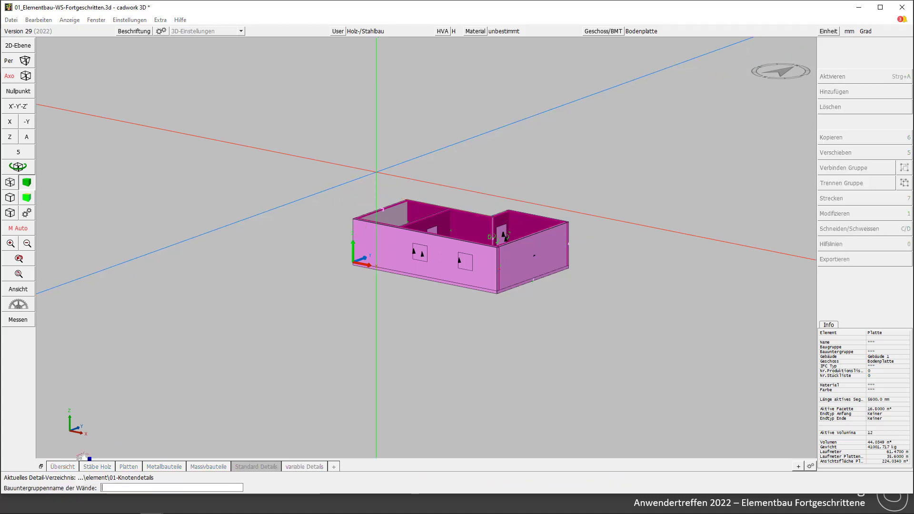
{"action": "key", "text": "shift"}
{"action": "type", "text": "EG"}
{"action": "key", "text": "Return"}
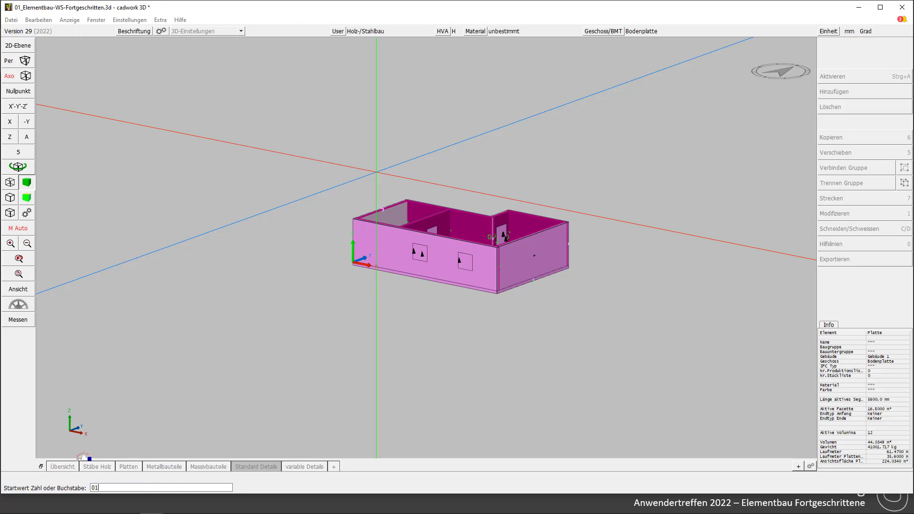
{"action": "key", "text": "Return"}
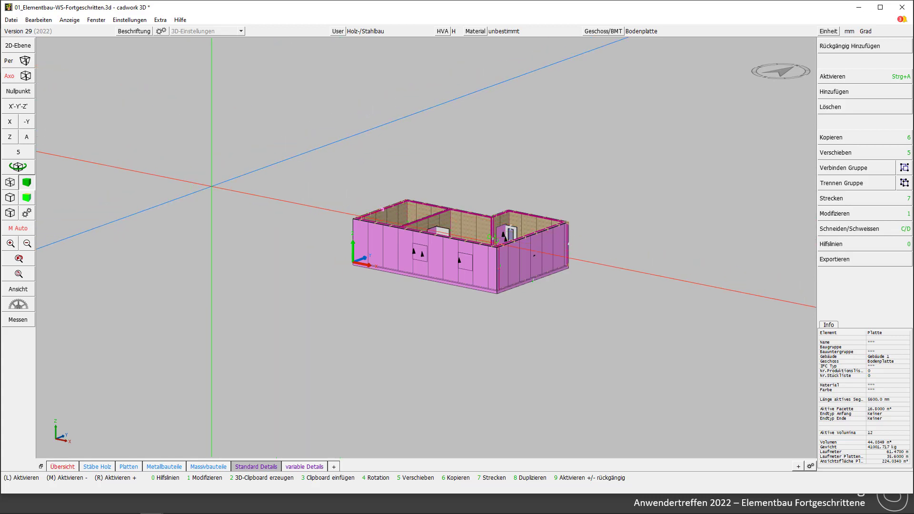
Deactivate the building and examine the inner wall's T-junction with the outer wall in a transparent plan view.
{"action": "left_click", "coordinate": [316, 179]}
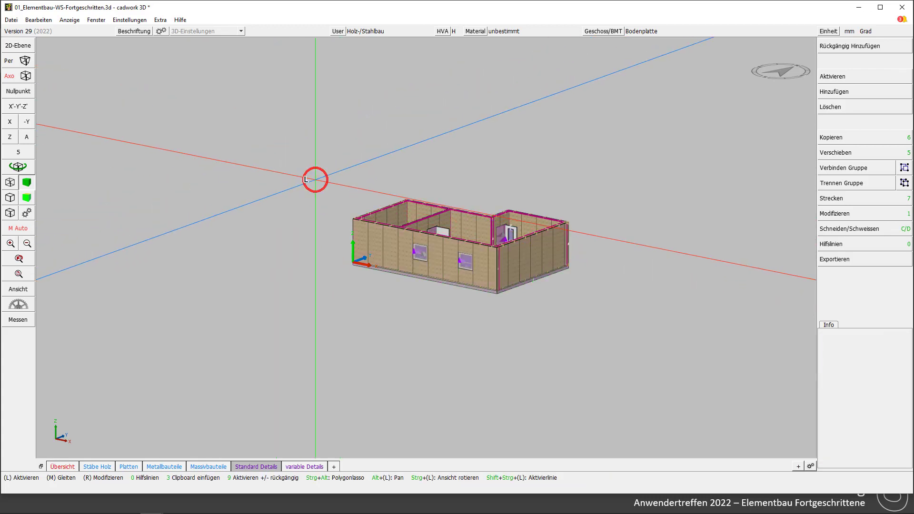
{"action": "left_click", "coordinate": [18, 274]}
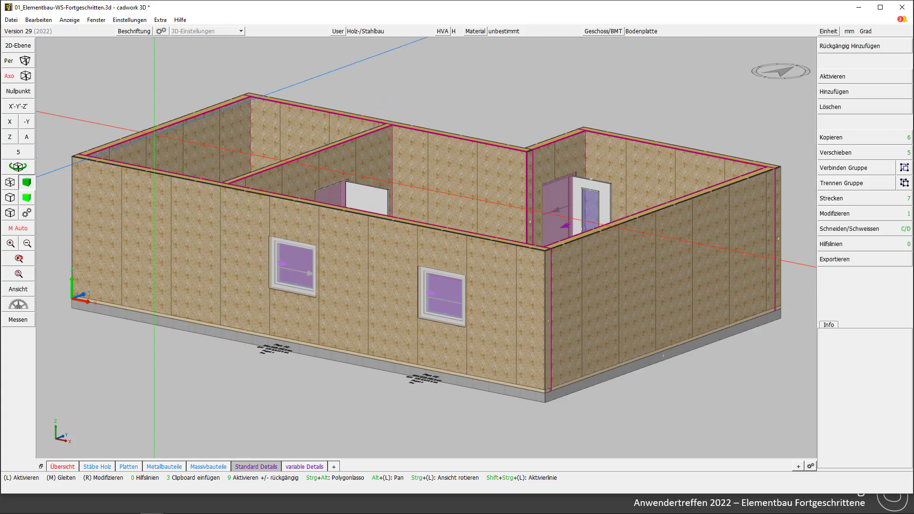
{"action": "left_click", "coordinate": [9, 139]}
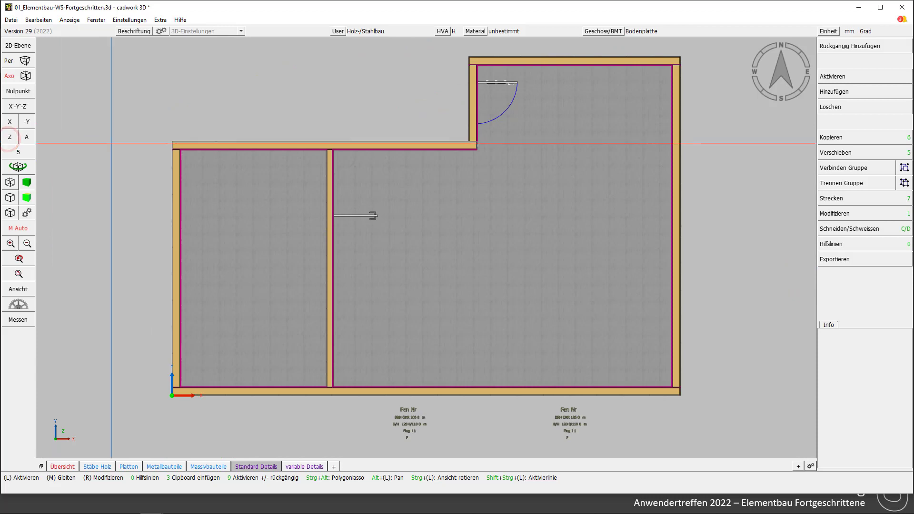
{"action": "left_click", "coordinate": [27, 200]}
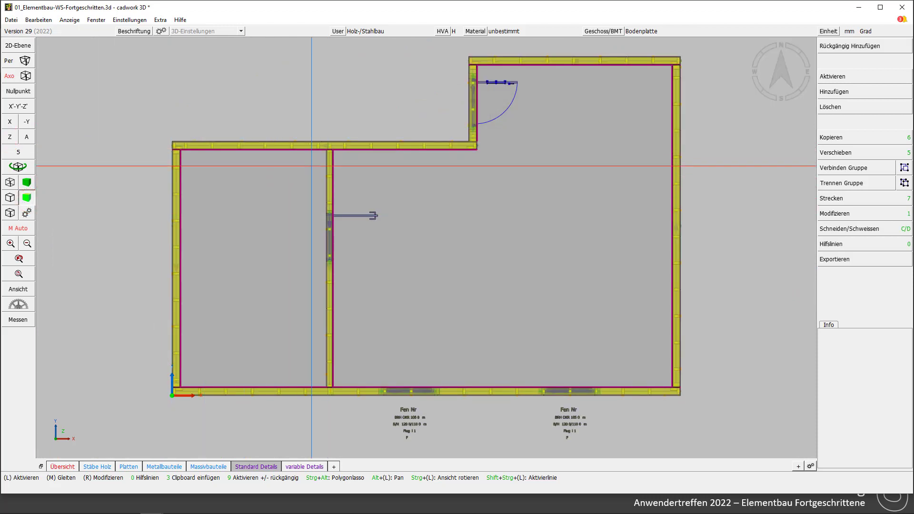
{"action": "right_click_drag", "start_coordinate": [312, 166], "coordinate": [367, 126]}
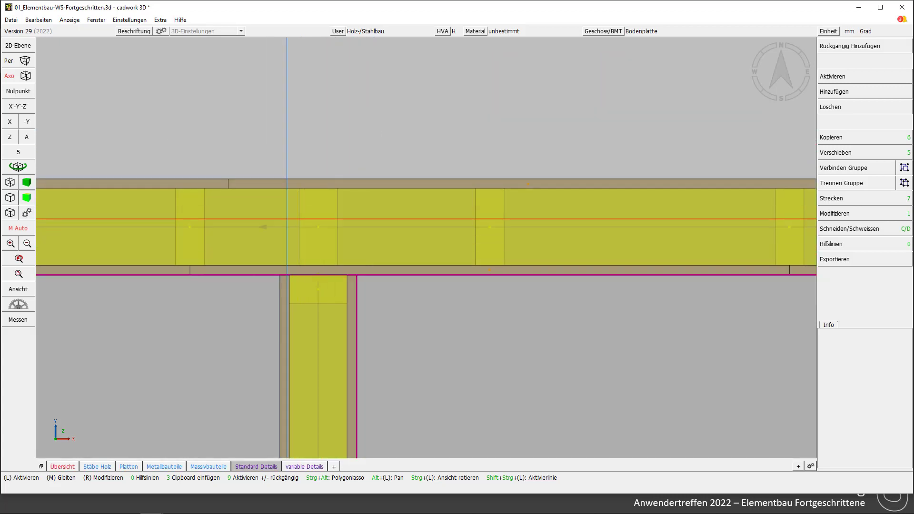
{"action": "scroll", "coordinate": [285, 223], "scroll_direction": "down", "scroll_amount": 3}
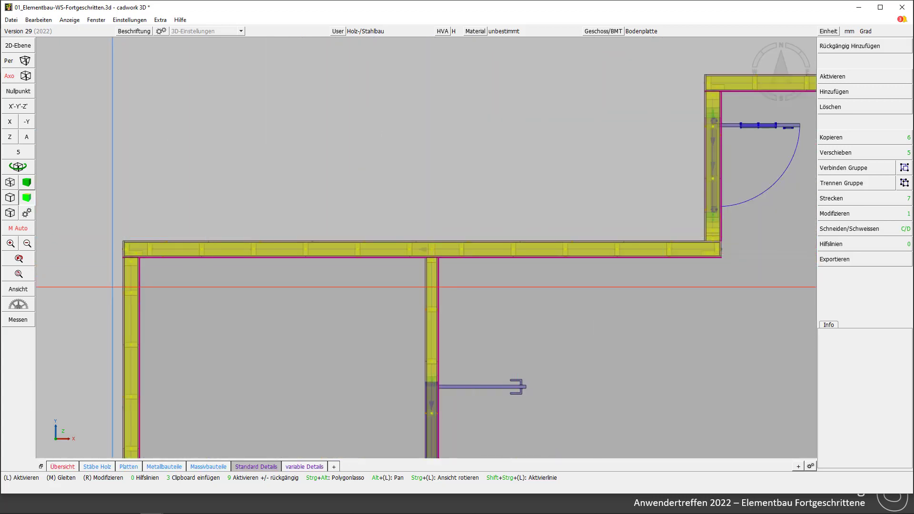
Activate the studs at the building's northwest outer corner and examine how the corner detail is framed.
{"action": "left_click_drag", "start_coordinate": [110, 288], "coordinate": [180, 224], "text": "shift"}
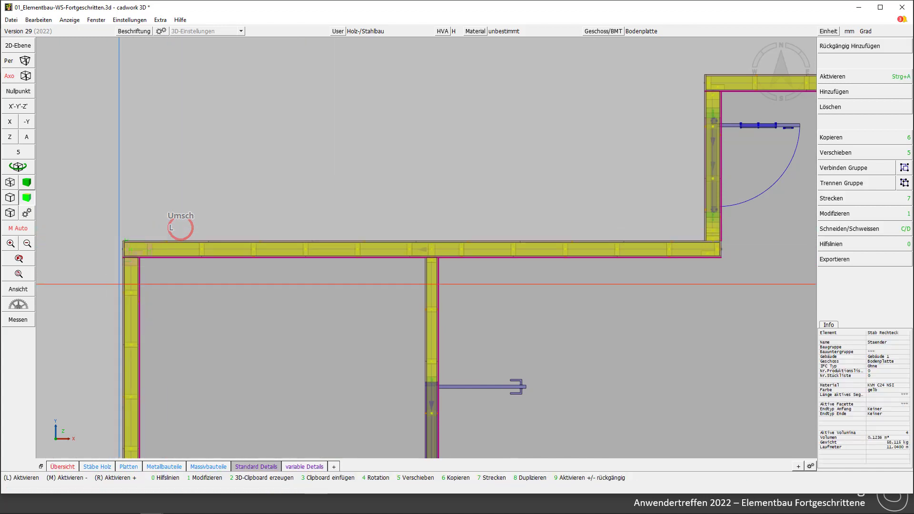
{"action": "left_click_drag", "start_coordinate": [119, 276], "coordinate": [180, 226], "text": "shift"}
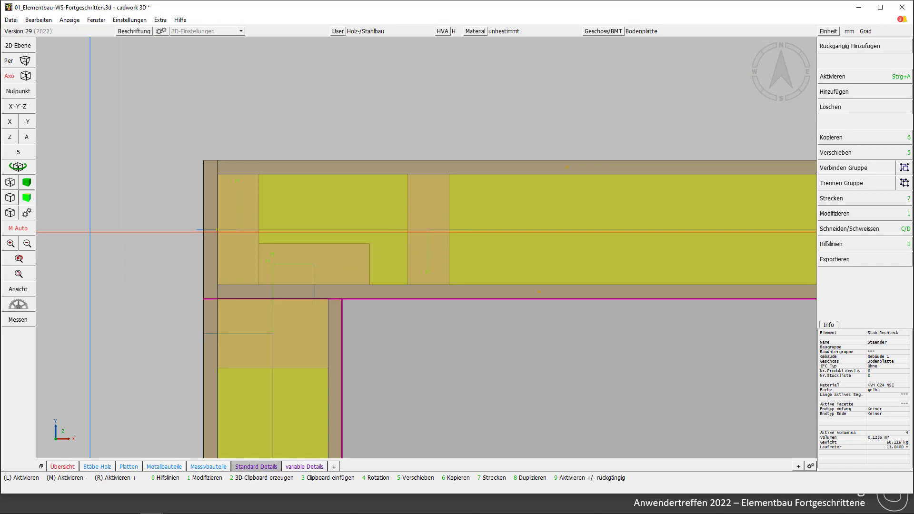
{"action": "scroll", "coordinate": [90, 232], "scroll_direction": "down", "scroll_amount": 10}
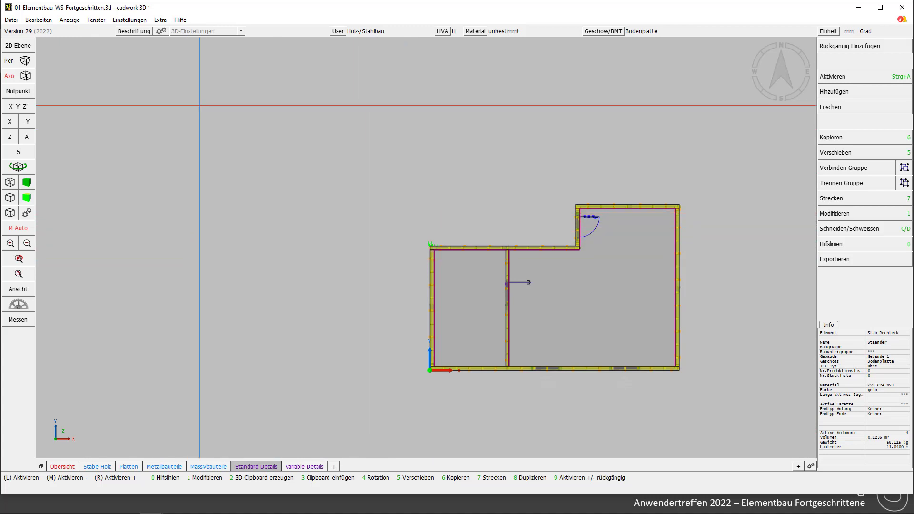
{"action": "left_click", "coordinate": [181, 22]}
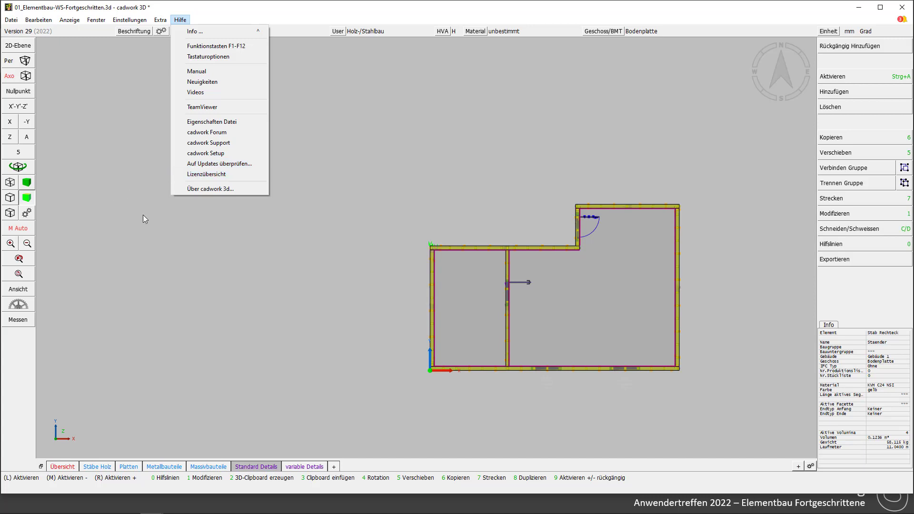
{"action": "left_click", "coordinate": [448, 213]}
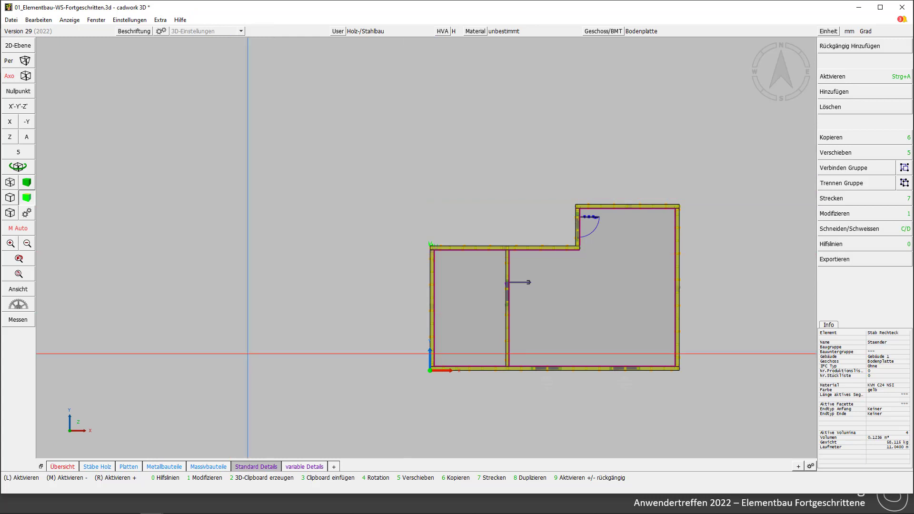
Switch to the variable Details scene and examine the thicker north and east outer walls and their shared corner.
{"action": "left_click", "coordinate": [306, 469]}
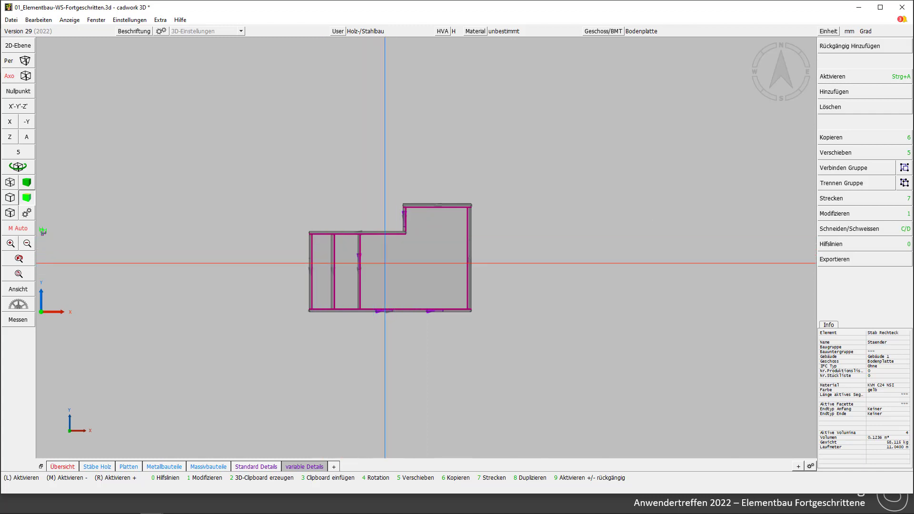
{"action": "scroll", "coordinate": [427, 247], "scroll_direction": "up", "scroll_amount": 2}
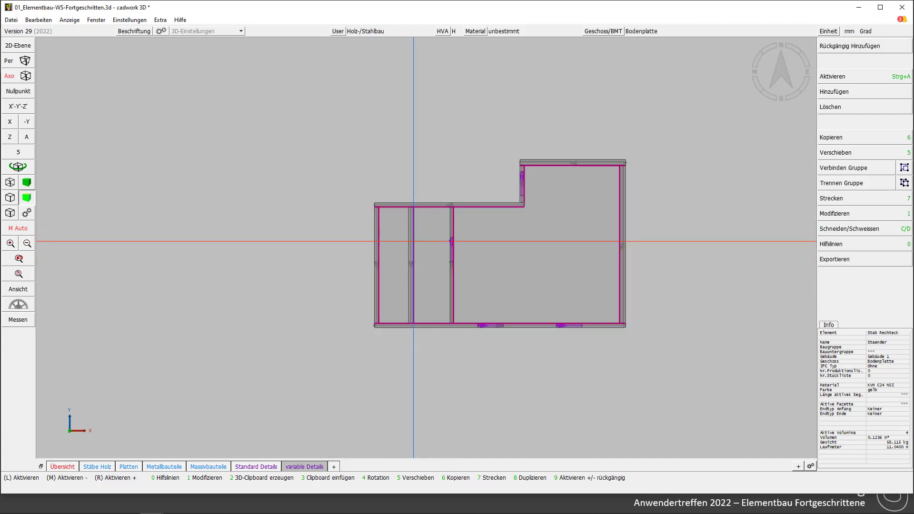
{"action": "scroll", "coordinate": [412, 229], "scroll_direction": "up", "scroll_amount": 1}
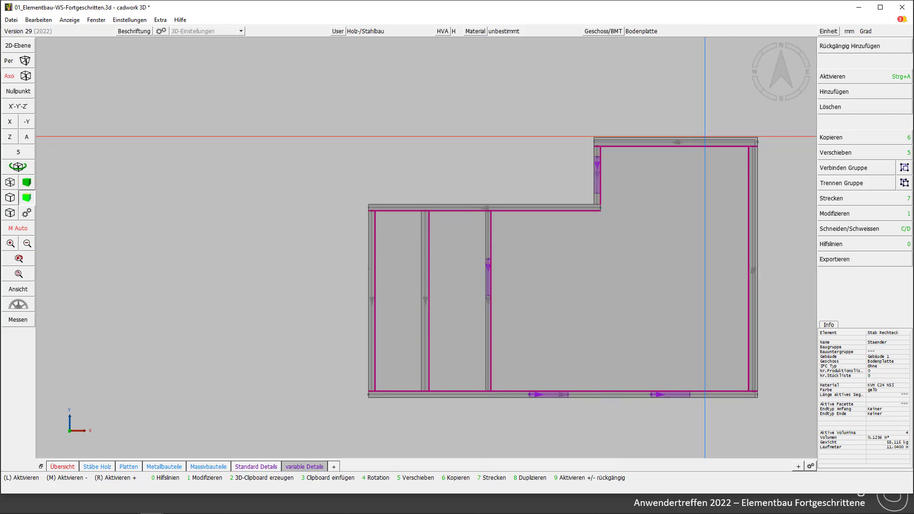
{"action": "left_click", "coordinate": [705, 138]}
{"action": "right_click", "coordinate": [759, 233]}
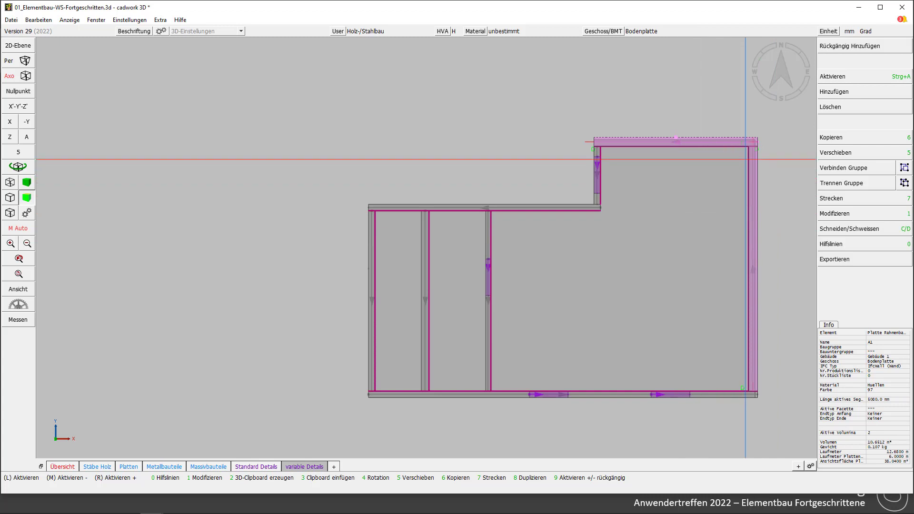
{"action": "scroll", "coordinate": [595, 160], "scroll_direction": "up", "scroll_amount": 2}
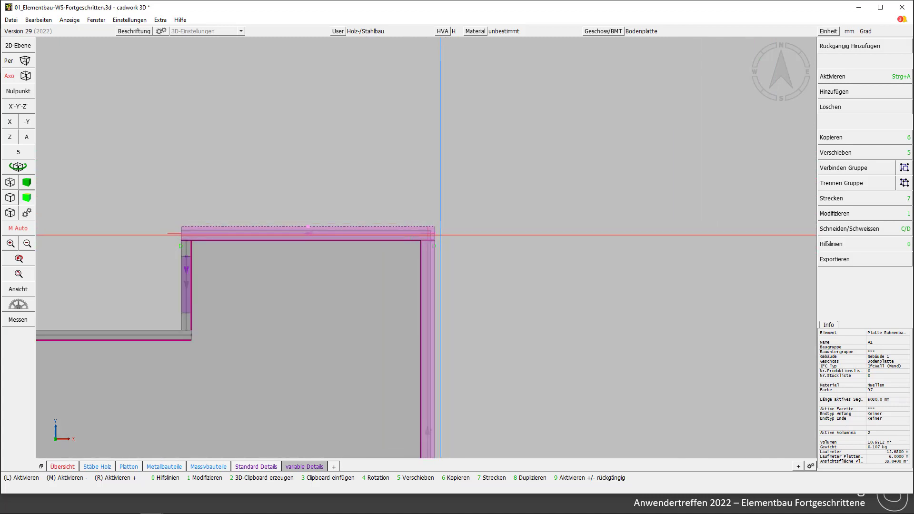
{"action": "left_click", "coordinate": [386, 202]}
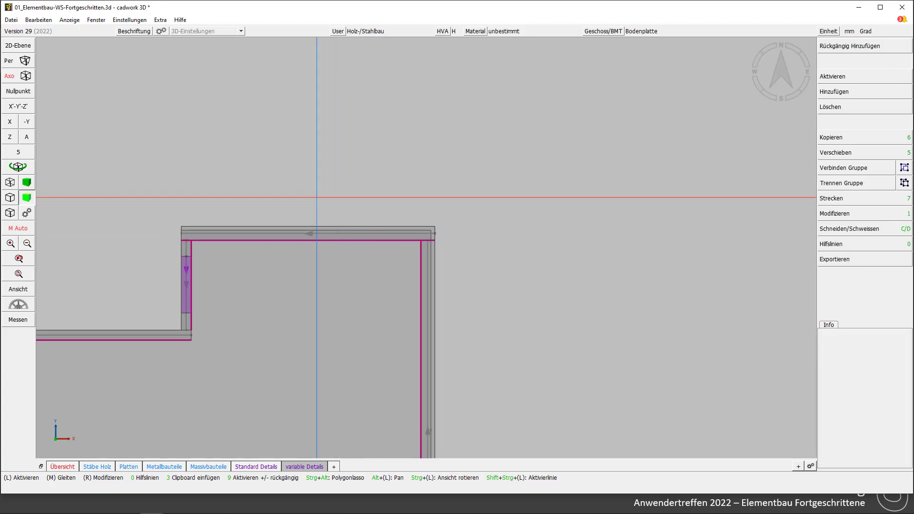
{"action": "scroll", "coordinate": [426, 248], "scroll_direction": "down", "scroll_amount": 3}
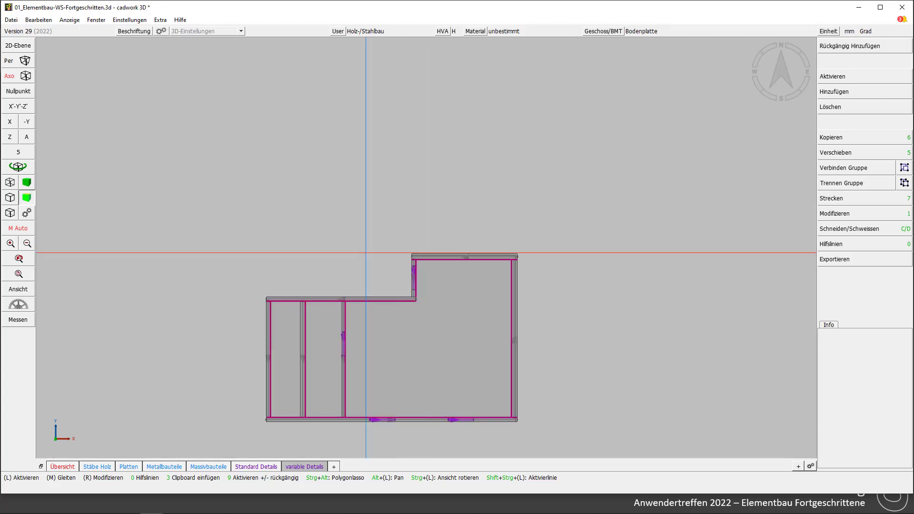
{"action": "left_click", "coordinate": [367, 253]}
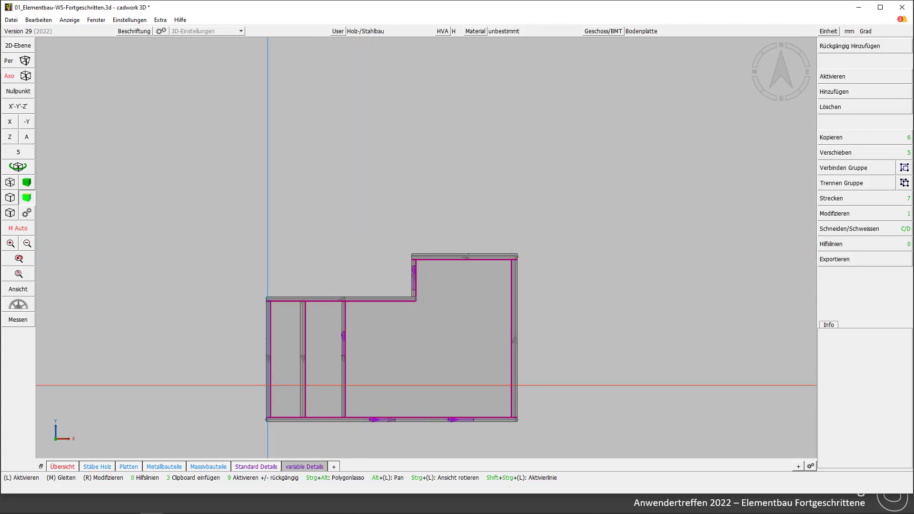
Element all walls of the variable Details building without overwriting the subassembly names.
{"action": "mouse_move", "coordinate": [239, 434]}
{"action": "left_mouse_down"}
{"action": "mouse_move", "coordinate": [388, 400]}
{"action": "mouse_move", "coordinate": [528, 270]}
{"action": "mouse_move", "coordinate": [560, 204]}
{"action": "left_mouse_up"}
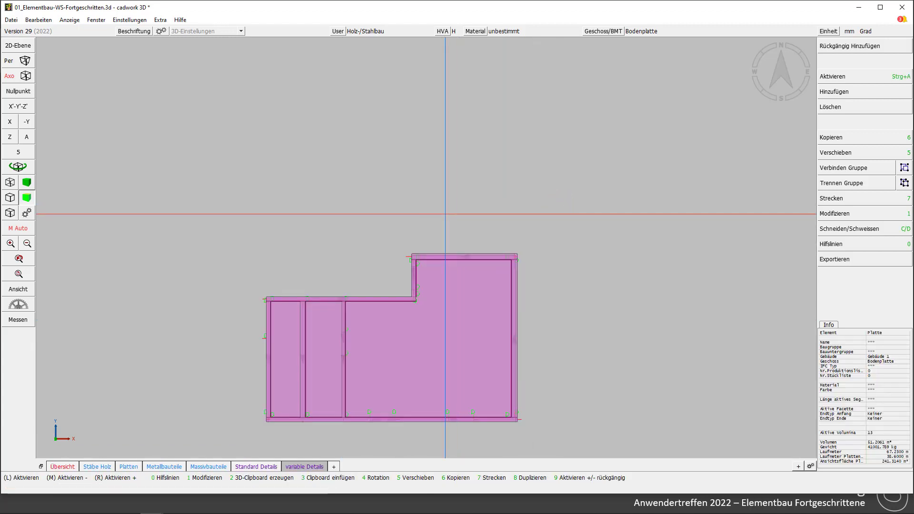
{"action": "key", "text": "a"}
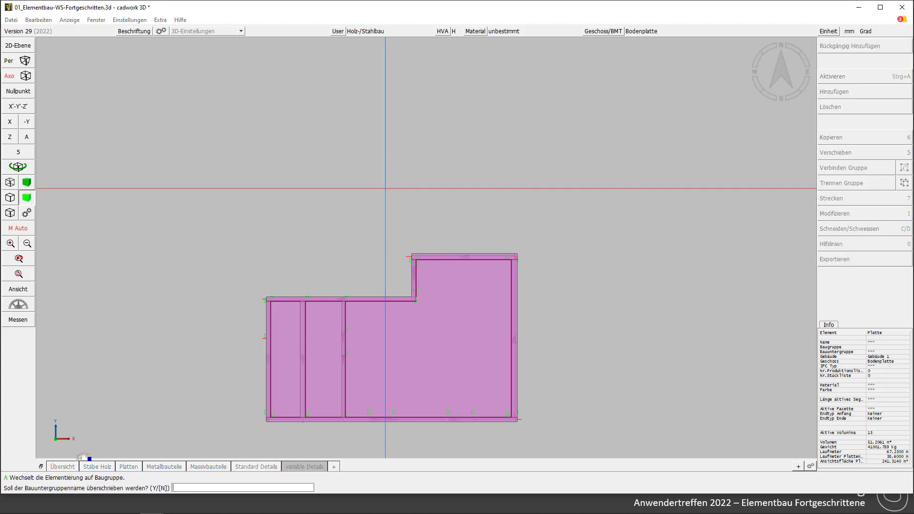
{"action": "key", "text": "Return"}
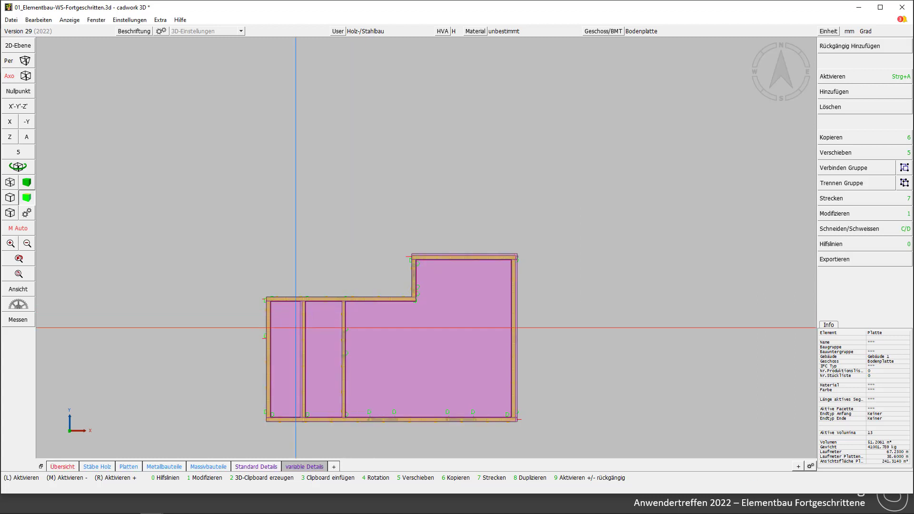
Deactivate the elements and examine the junctions of the two inner walls with the outer wall in plan view.
{"action": "left_click", "coordinate": [309, 277]}
{"action": "scroll", "coordinate": [309, 286], "scroll_direction": "up", "scroll_amount": 3}
{"action": "scroll", "coordinate": [424, 242], "scroll_direction": "up", "scroll_amount": 3}
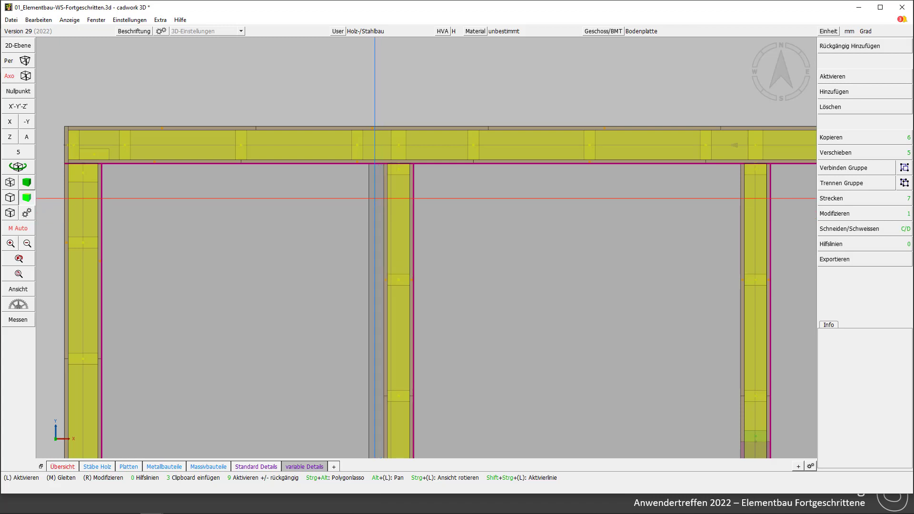
Enable the "Variable Details nutzen" option in the Elementbau settings and accept its warning.
{"action": "scroll", "coordinate": [439, 246], "scroll_direction": "down", "scroll_amount": 5}
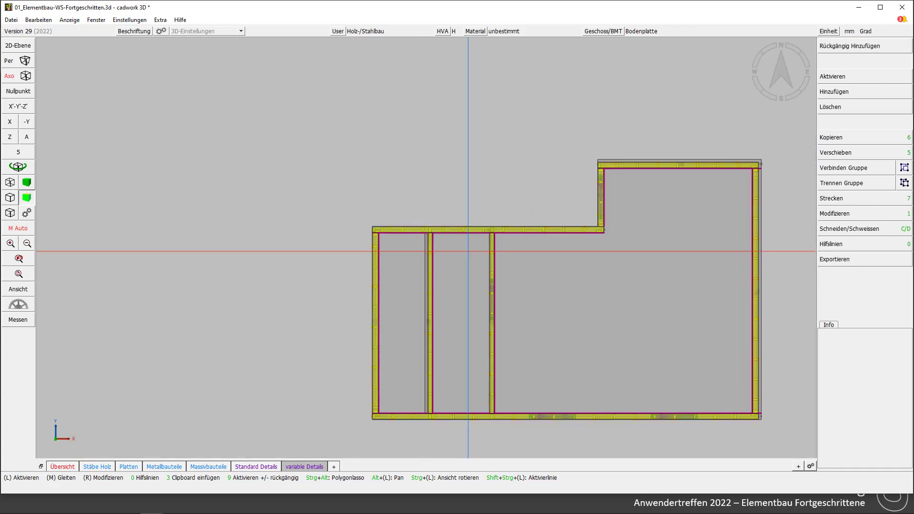
{"action": "scroll", "coordinate": [722, 169], "scroll_direction": "up", "scroll_amount": 2}
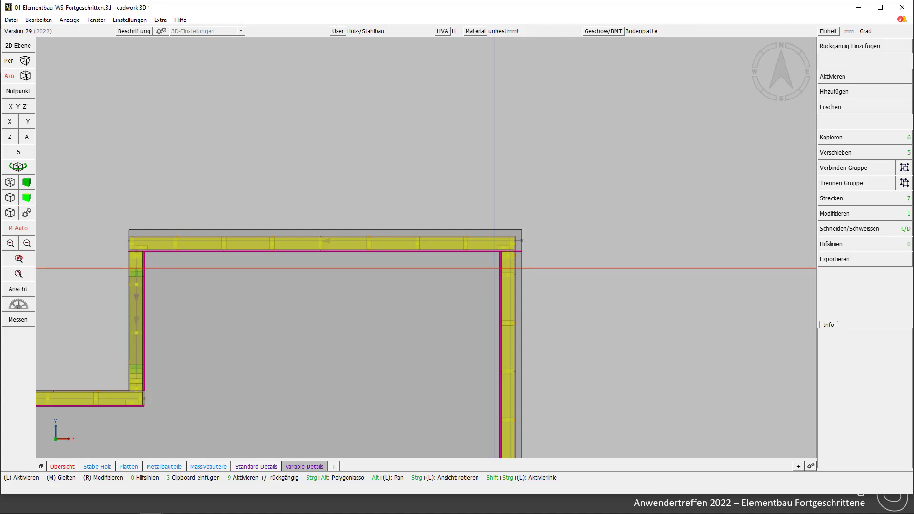
{"action": "scroll", "coordinate": [494, 269], "scroll_direction": "down", "scroll_amount": 6}
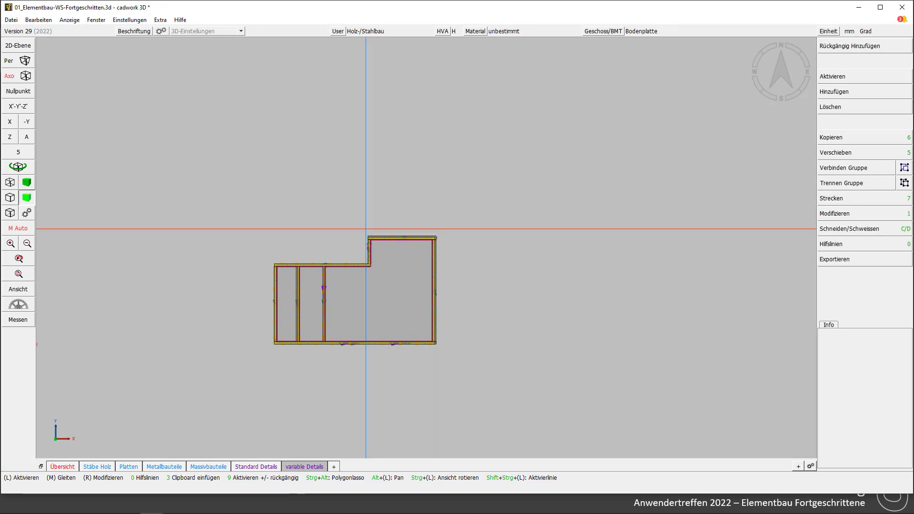
{"action": "left_click", "coordinate": [833, 91]}
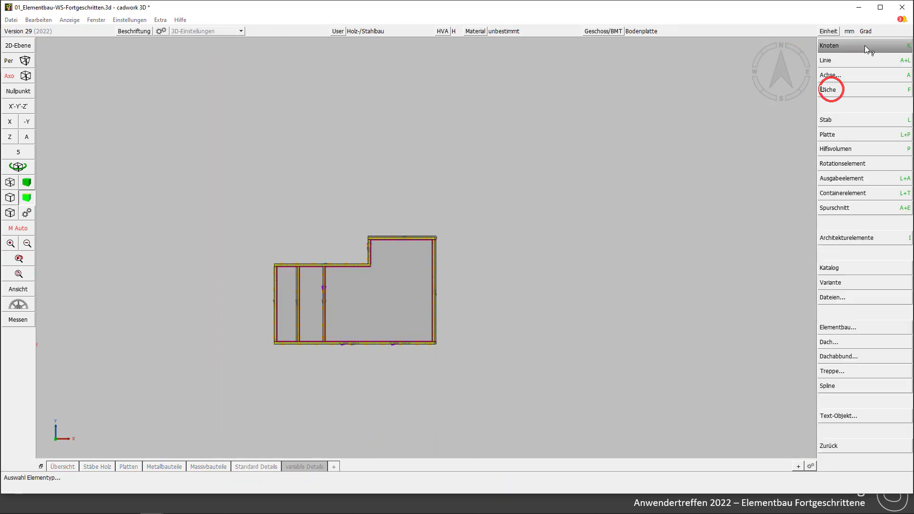
{"action": "left_click", "coordinate": [895, 327]}
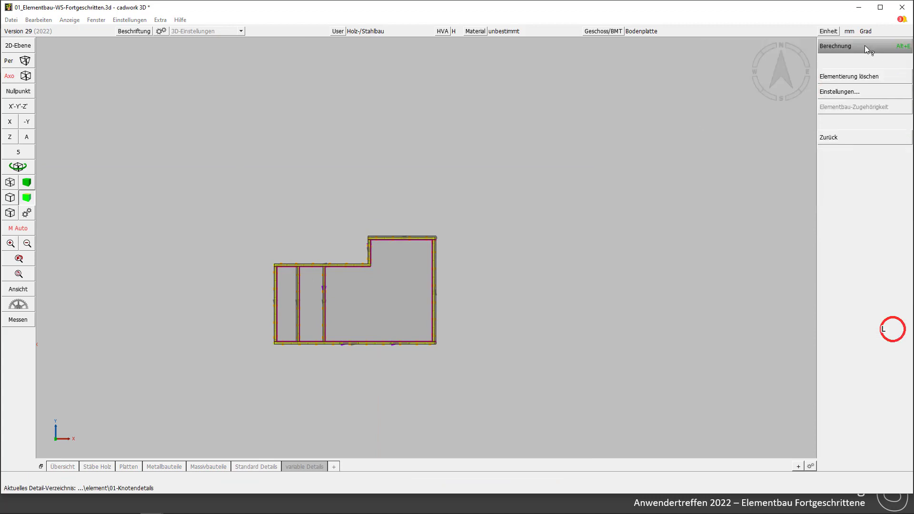
{"action": "left_click", "coordinate": [852, 90]}
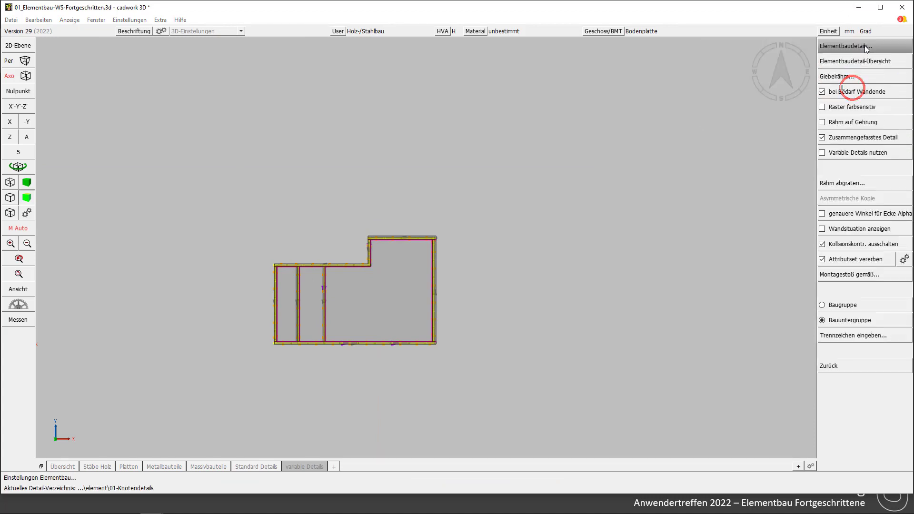
{"action": "left_click", "coordinate": [829, 153]}
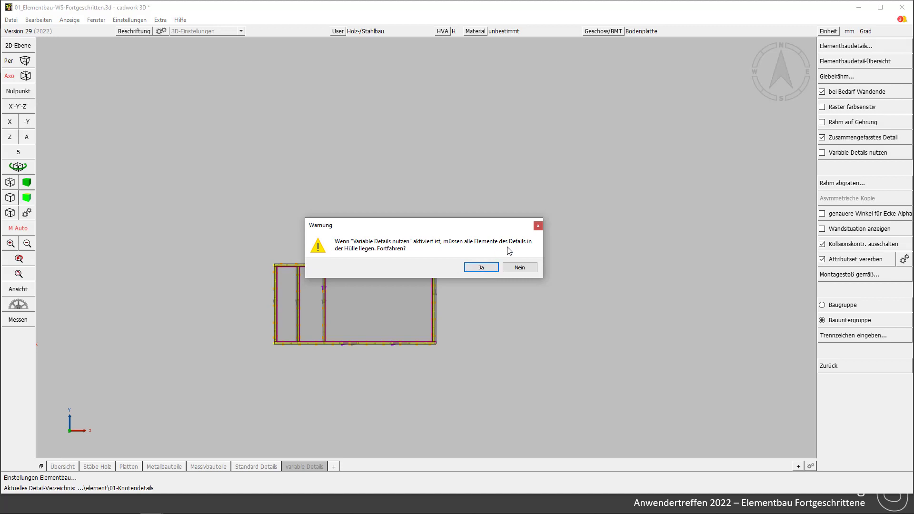
{"action": "left_click", "coordinate": [483, 268]}
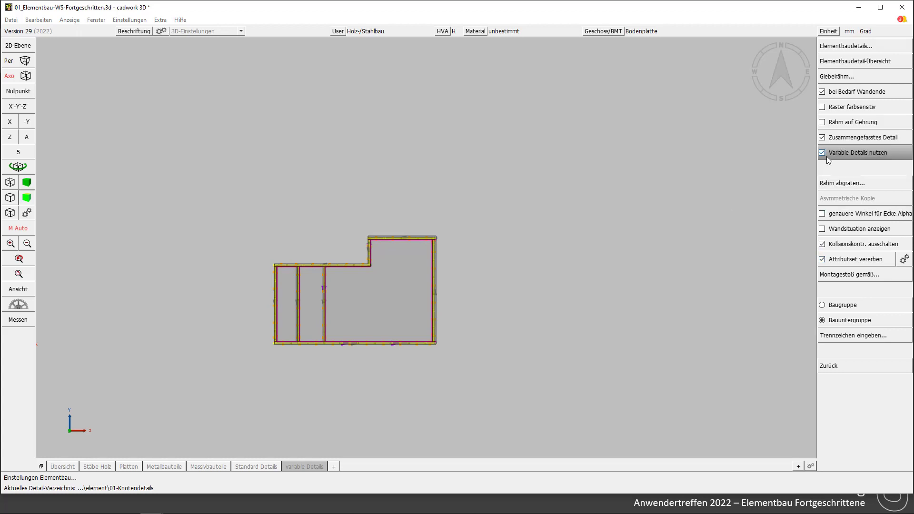
{"action": "mouse_move", "coordinate": [824, 159]}
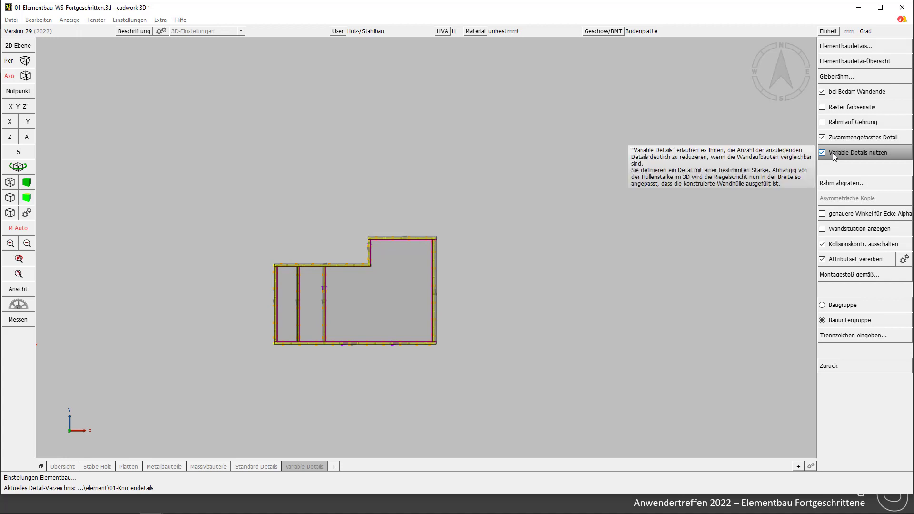
{"action": "right_click", "coordinate": [724, 167]}
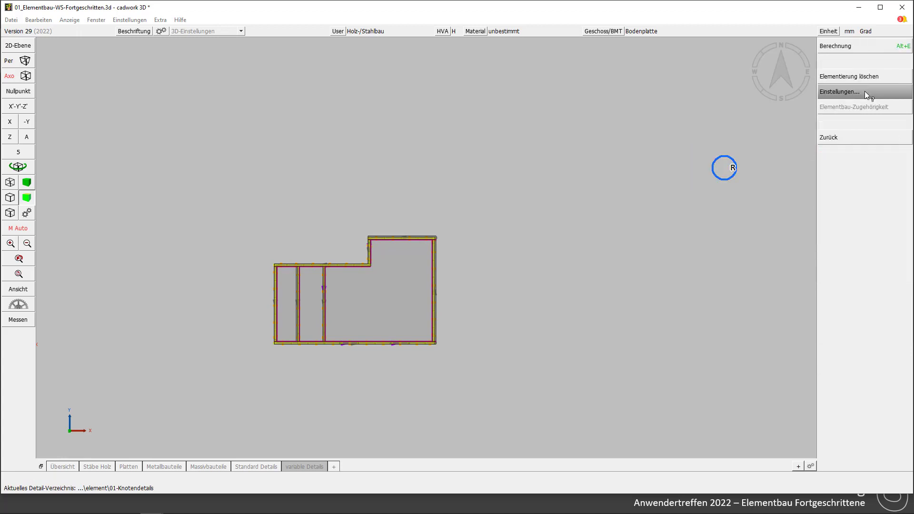
{"action": "right_click", "coordinate": [868, 94]}
{"action": "left_click", "coordinate": [714, 370]}
{"action": "right_click", "coordinate": [712, 370]}
Recalculate the elementing for all walls of the variable Details building, keeping the existing subassembly names.
{"action": "left_click", "coordinate": [259, 379]}
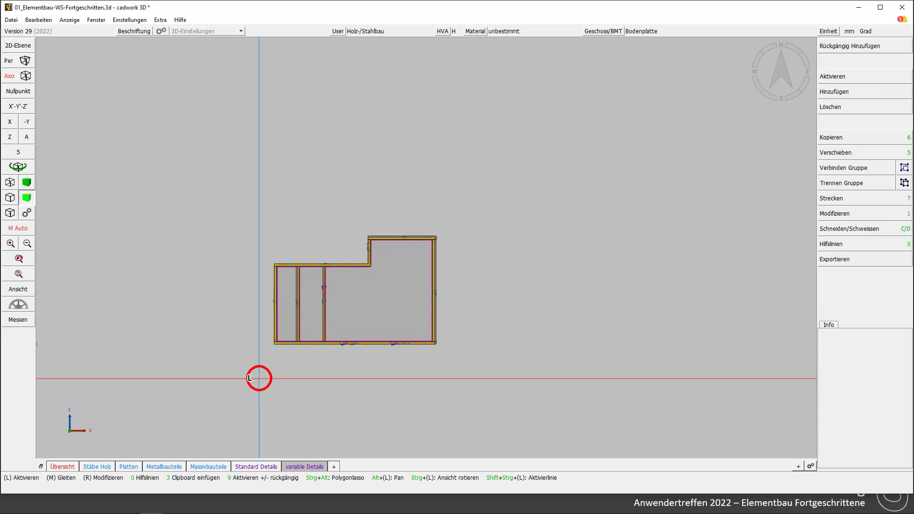
{"action": "left_click", "coordinate": [543, 169]}
{"action": "key", "text": "alt+a"}
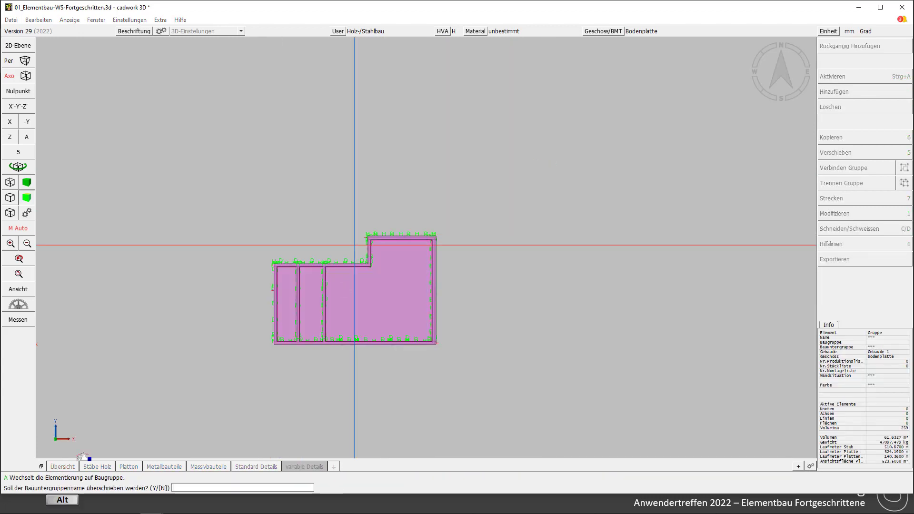
{"action": "right_click", "coordinate": [83, 456]}
{"action": "right_click", "coordinate": [131, 415]}
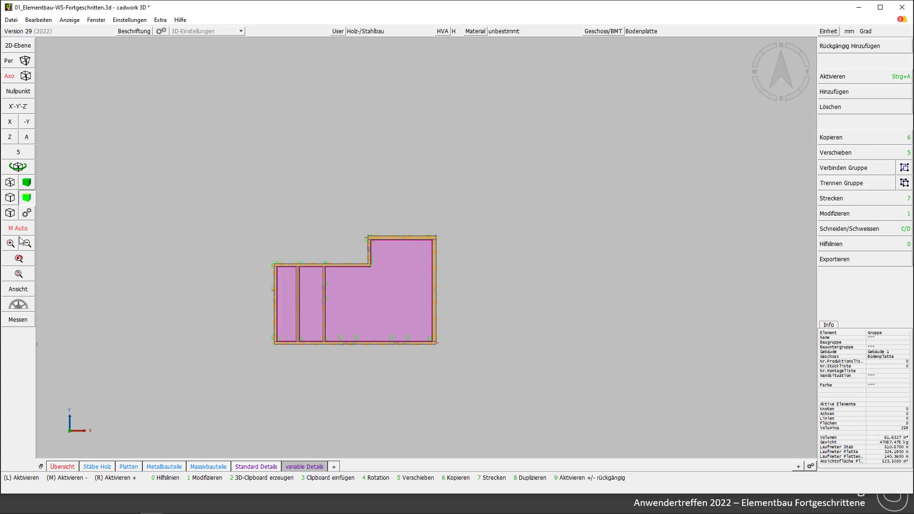
Examine the thicker inner wall's junction with the north outer wall and check its end stud's properties.
{"action": "left_click", "coordinate": [19, 274]}
{"action": "left_click", "coordinate": [455, 279]}
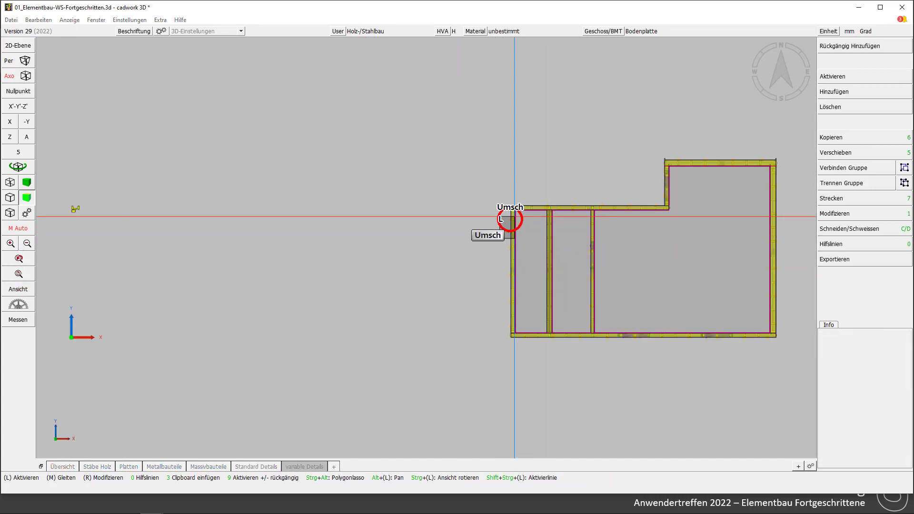
{"action": "left_click_drag", "start_coordinate": [500, 239], "coordinate": [570, 192], "text": "shift"}
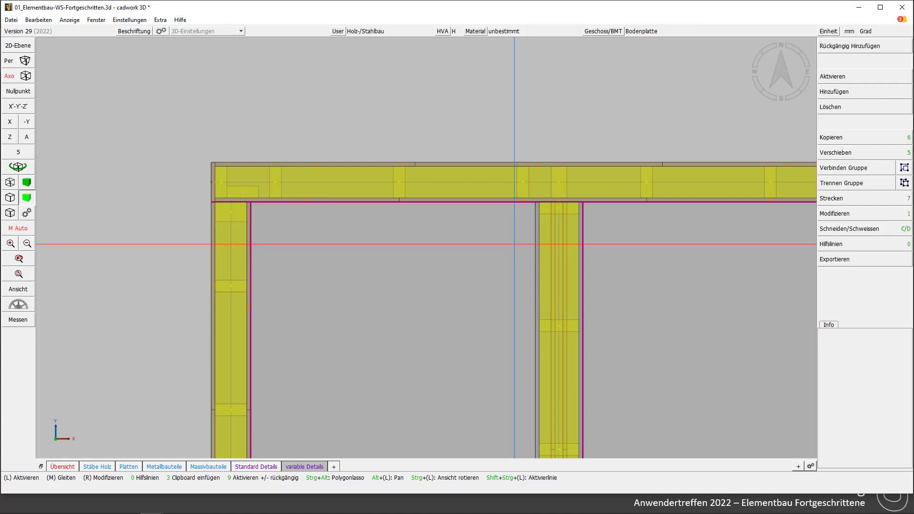
{"action": "left_click", "coordinate": [545, 214]}
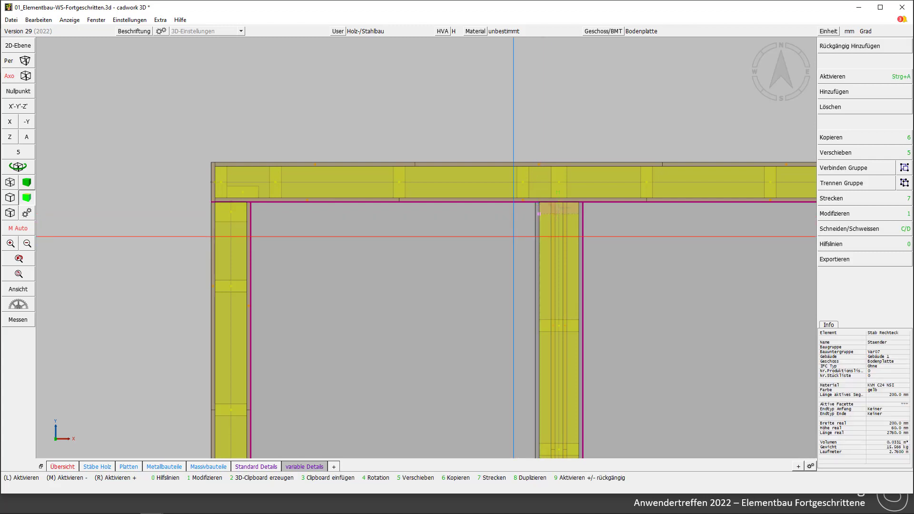
{"action": "left_click", "coordinate": [397, 262]}
{"action": "left_click", "coordinate": [601, 104]}
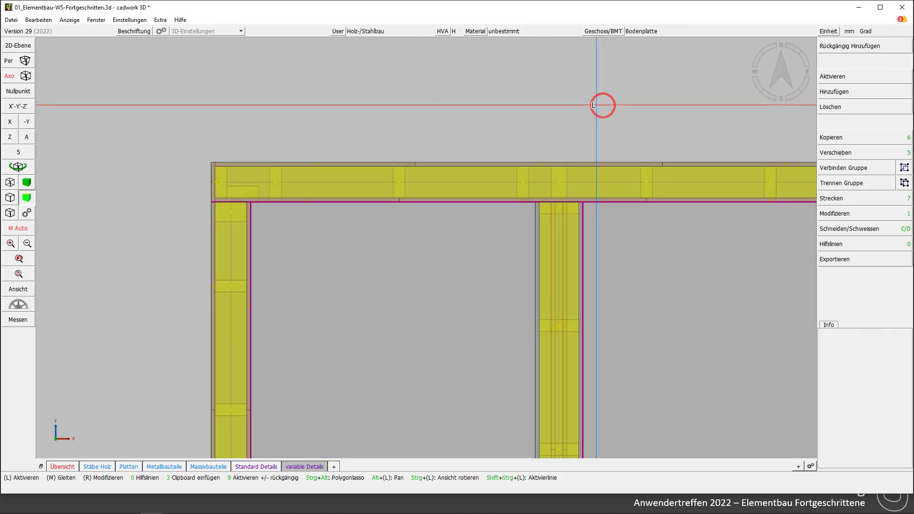
Hide the wall envelopes and inspect the sheathing and top plate at the northwest corner of the projecting building part.
{"action": "scroll", "coordinate": [427, 247], "scroll_direction": "down", "scroll_amount": 3}
{"action": "scroll", "coordinate": [426, 247], "scroll_direction": "right", "scroll_amount": 5}
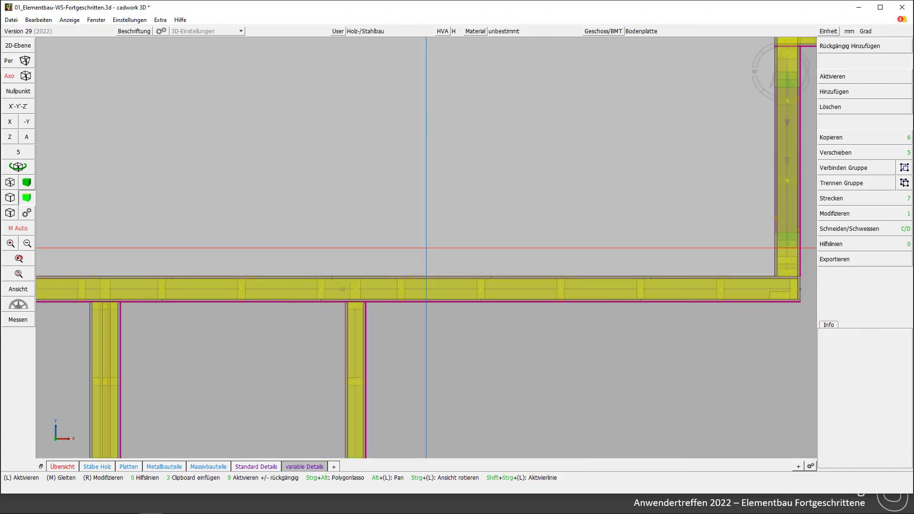
{"action": "scroll", "coordinate": [563, 106], "scroll_direction": "up", "scroll_amount": 3}
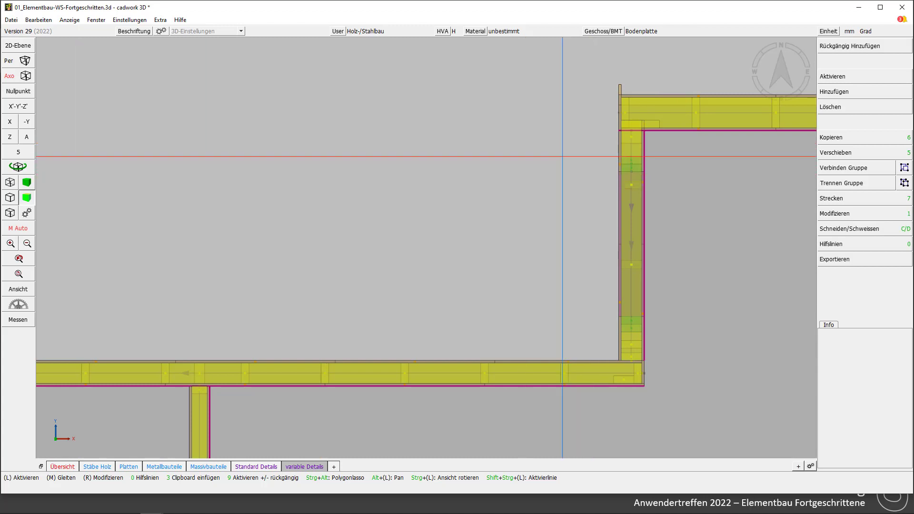
{"action": "key", "text": "ctrl"}
{"action": "left_click", "coordinate": [562, 157]}
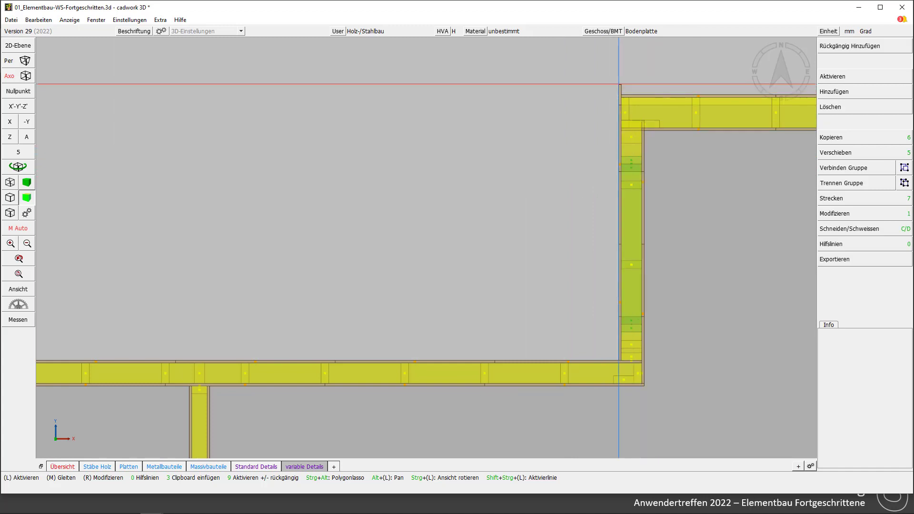
{"action": "left_click_drag", "start_coordinate": [581, 168], "coordinate": [672, 72], "text": "shift"}
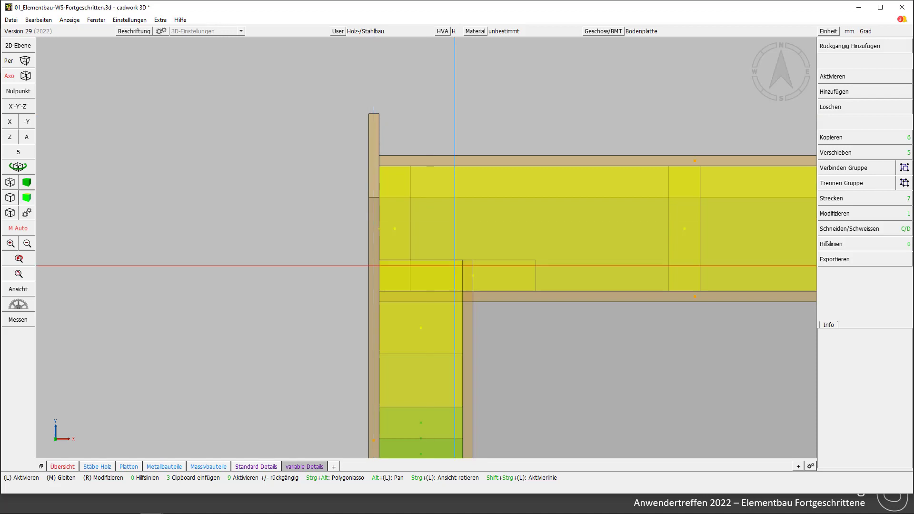
{"action": "left_click", "coordinate": [472, 262]}
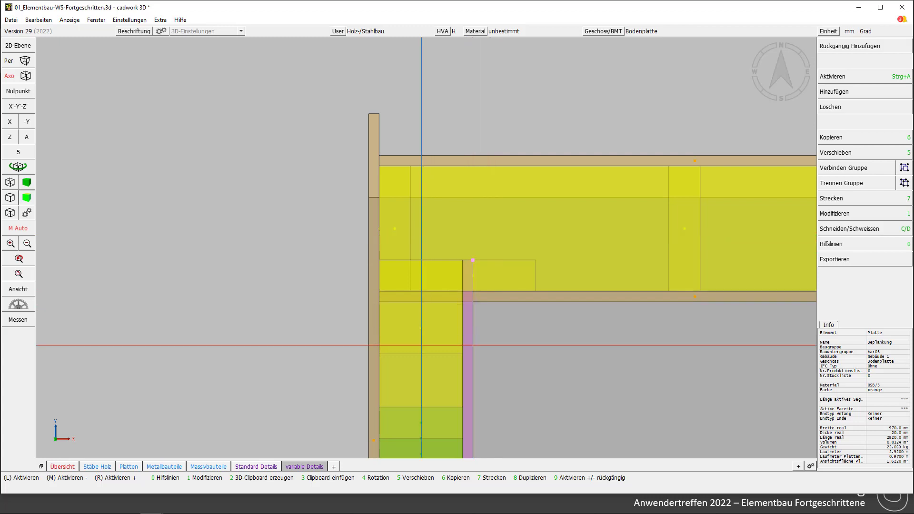
{"action": "left_click", "coordinate": [420, 387]}
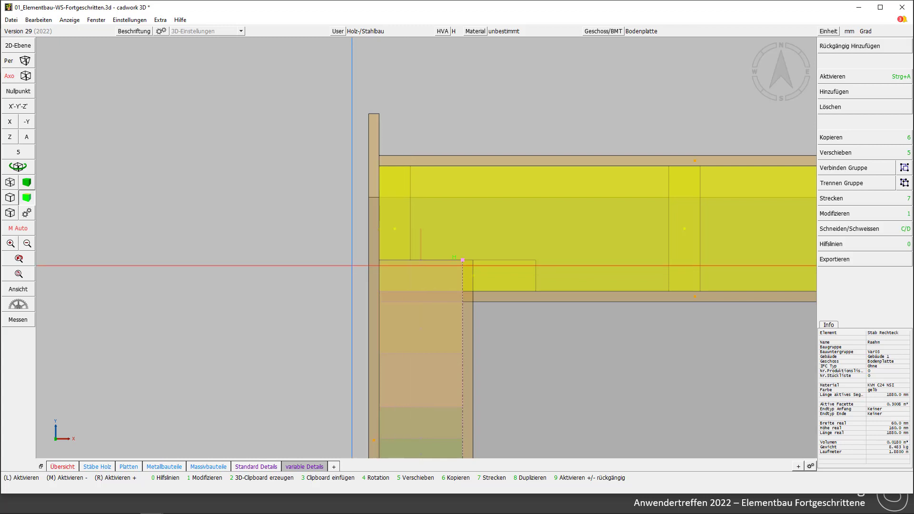
Examine the framing and sheathing at the building's northeast corner, then review the whole floor plan.
{"action": "scroll", "coordinate": [428, 247], "scroll_direction": "down", "scroll_amount": 2}
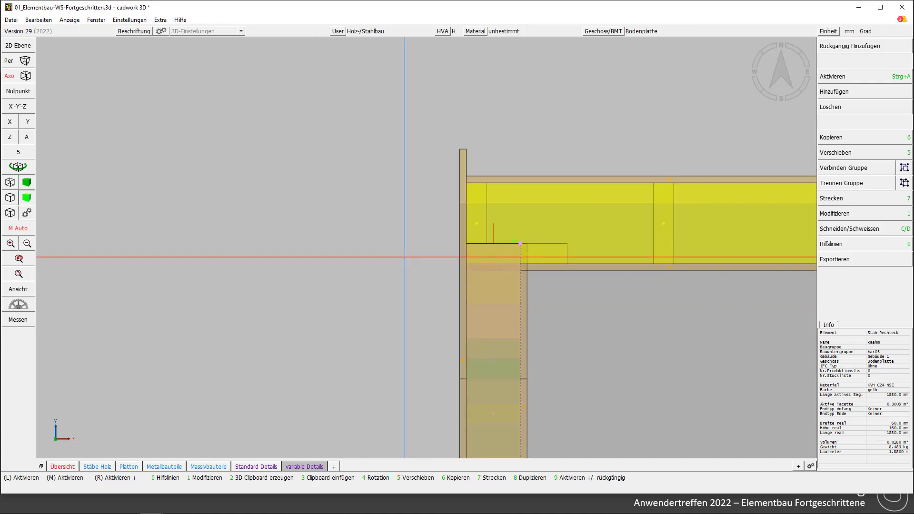
{"action": "key", "text": "Right"}
{"action": "key", "text": "Right"}
{"action": "key", "text": "Right"}
{"action": "key", "text": "Right"}
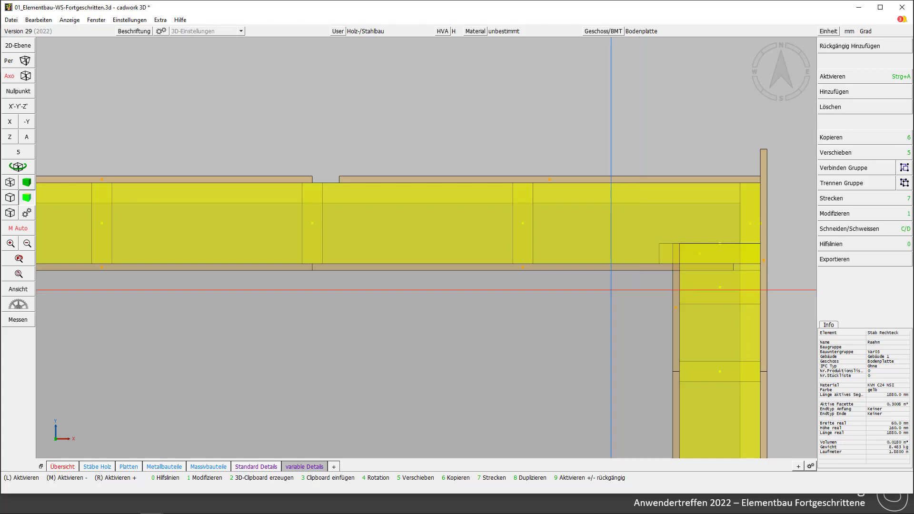
{"action": "scroll", "coordinate": [427, 194], "scroll_direction": "down", "scroll_amount": 5}
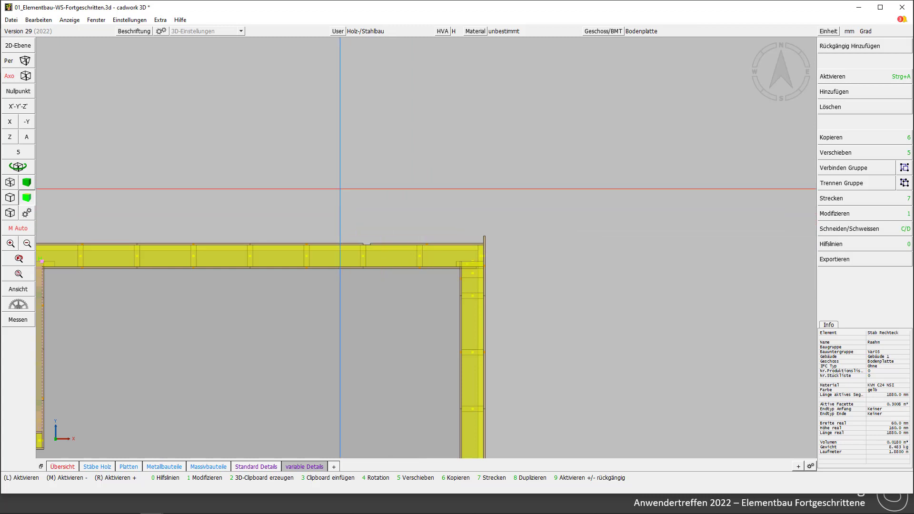
{"action": "left_click", "coordinate": [18, 274]}
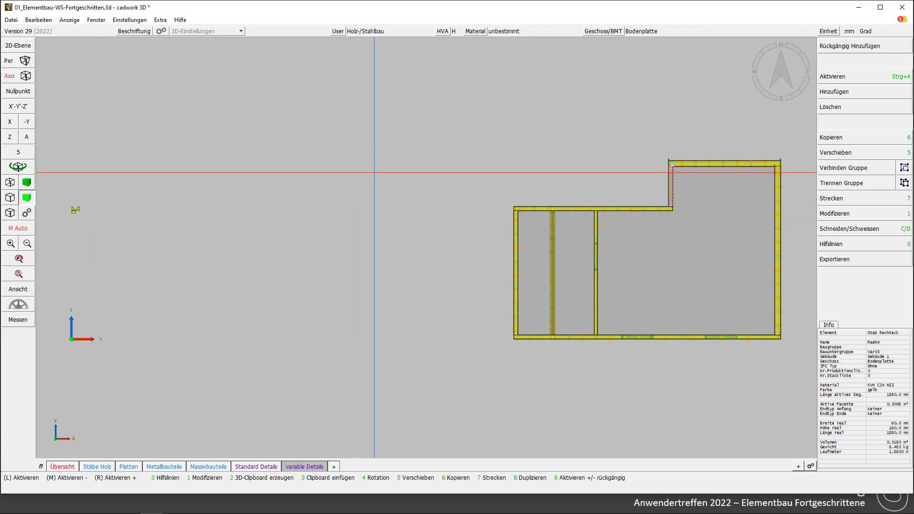
{"action": "scroll", "coordinate": [650, 256], "scroll_direction": "up", "scroll_amount": 2}
{"action": "middle_click_drag", "start_coordinate": [649, 256], "coordinate": [339, 234]}
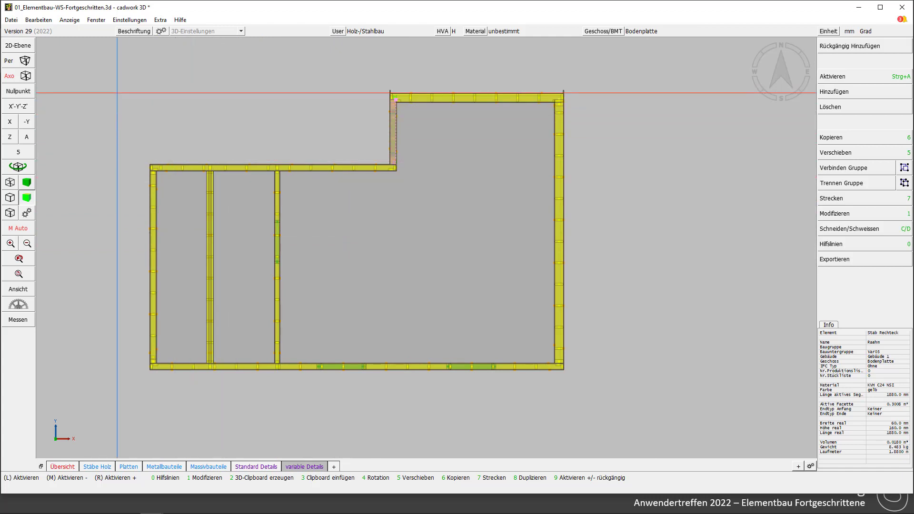
Choose WS-Knotendetails_var as the active directory in the Elementbau detail overview.
{"action": "key", "text": "ctrl"}
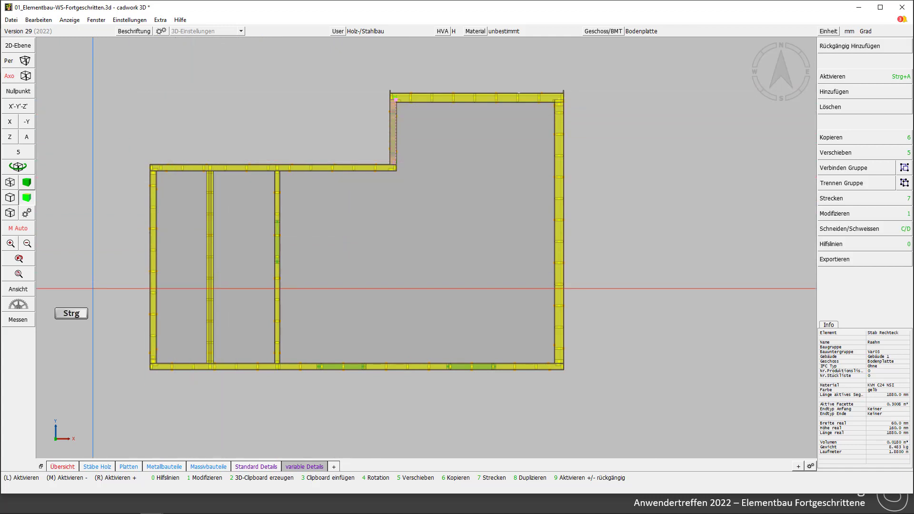
{"action": "key", "text": "ctrl+e"}
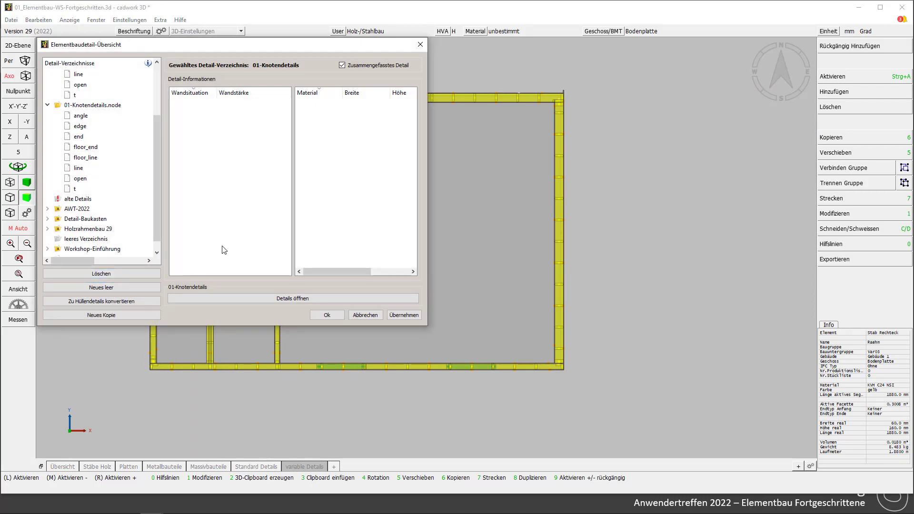
{"action": "left_click_drag", "start_coordinate": [157, 221], "coordinate": [157, 229]}
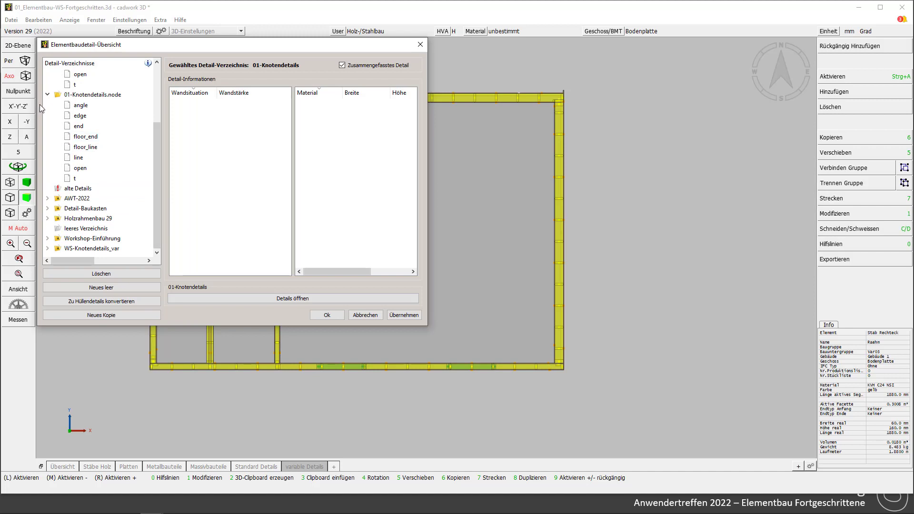
{"action": "left_click", "coordinate": [48, 93]}
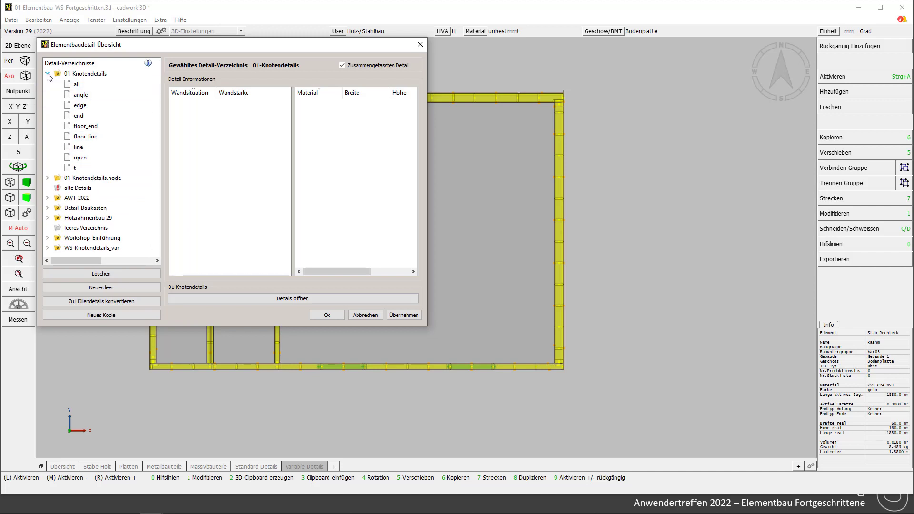
{"action": "left_click", "coordinate": [47, 74]}
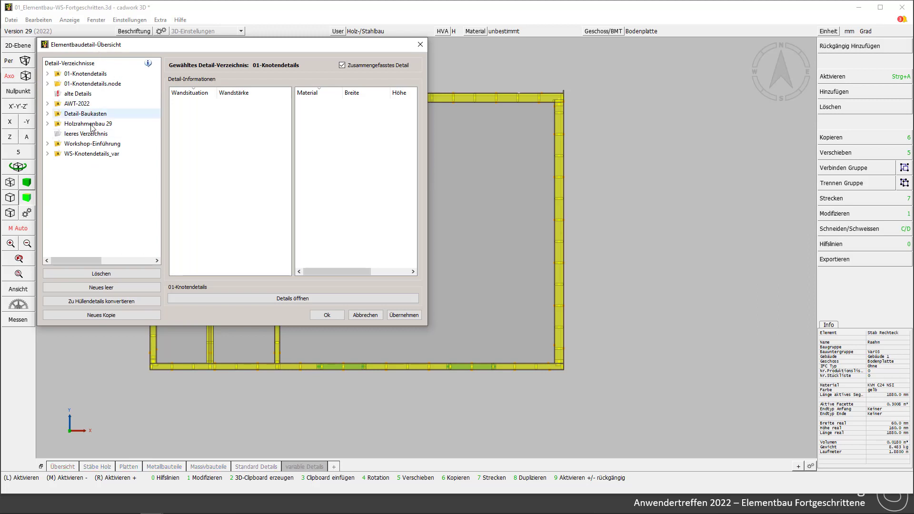
{"action": "left_click", "coordinate": [71, 157]}
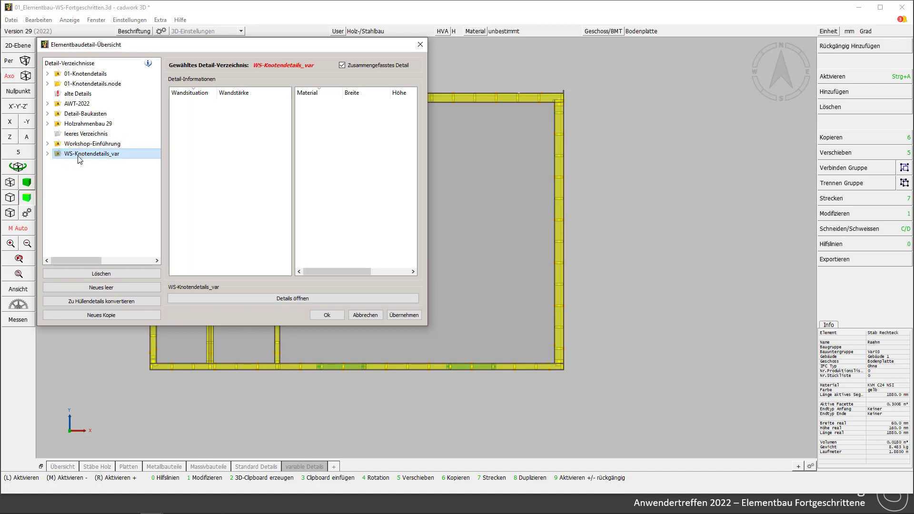
{"action": "left_click", "coordinate": [331, 315]}
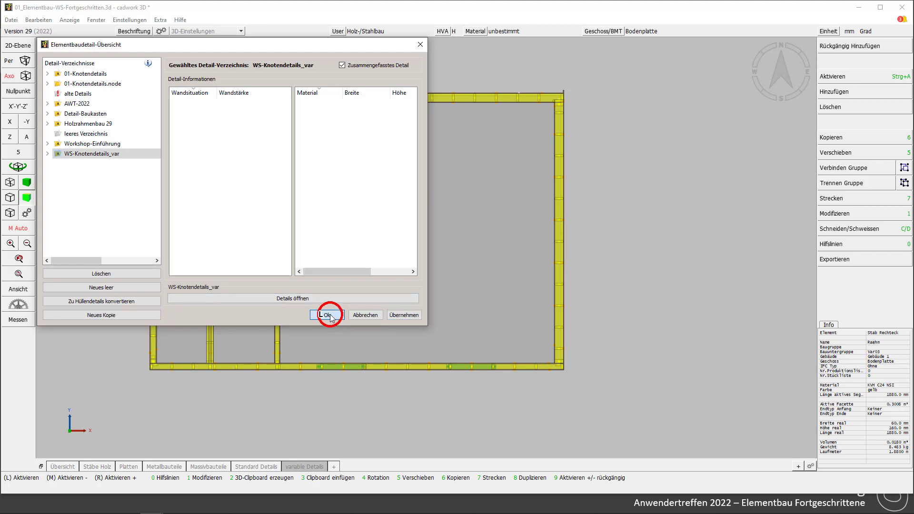
Open the WS-Knotendetails_var details with all hidden elements shown, review them, and return to the building, closing the detail overview.
{"action": "left_click", "coordinate": [320, 388]}
{"action": "left_click", "coordinate": [298, 299]}
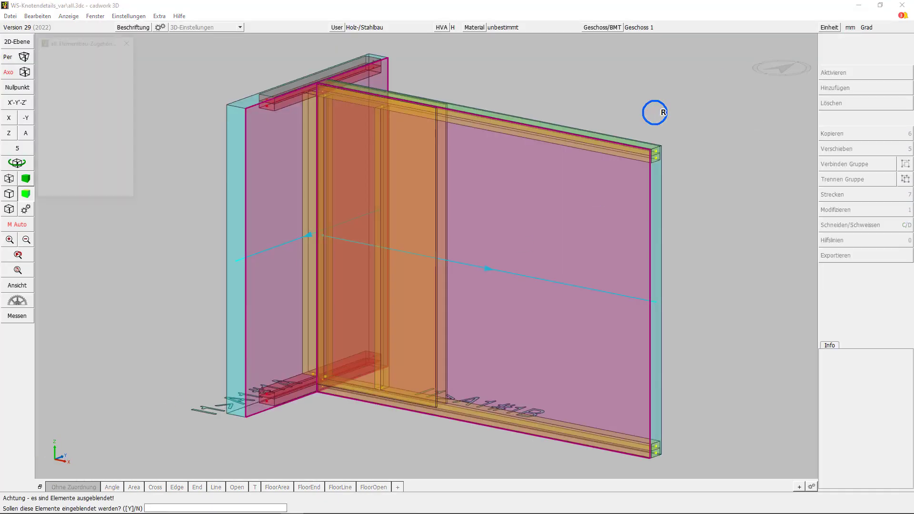
{"action": "key", "text": "Return"}
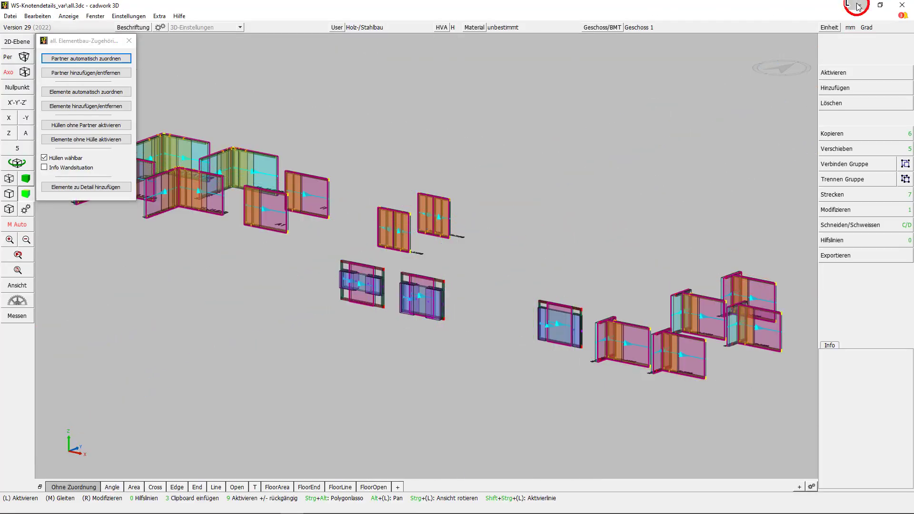
{"action": "left_click", "coordinate": [859, 6]}
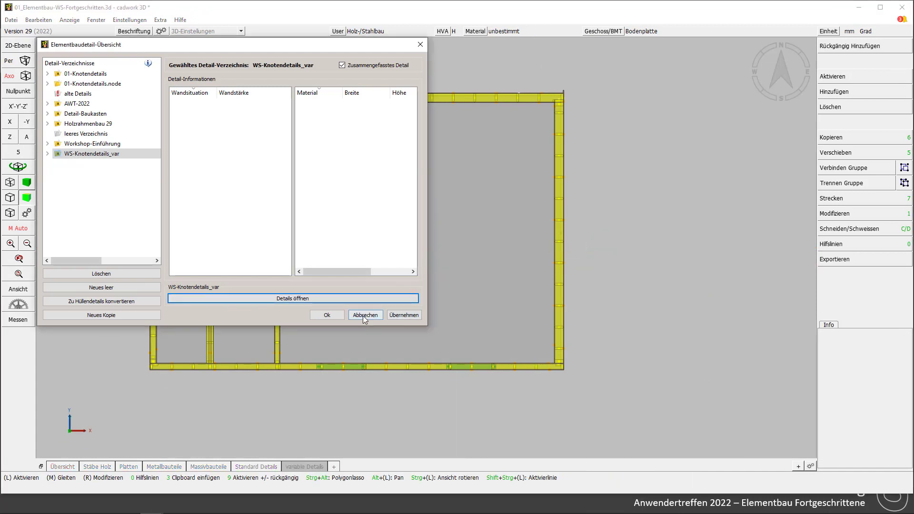
{"action": "left_click", "coordinate": [365, 316]}
Try to element the whole variable Details building with the WS-Knotendetails_var details, using start value 1 and leaving the wall envelopes hidden.
{"action": "scroll", "coordinate": [367, 286], "scroll_direction": "down", "scroll_amount": 2}
{"action": "left_click", "coordinate": [240, 334]}
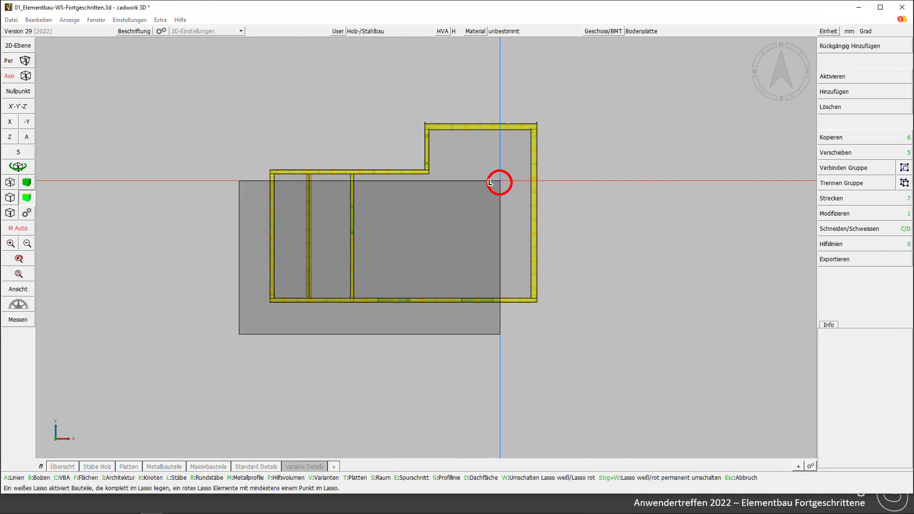
{"action": "left_click", "coordinate": [579, 94]}
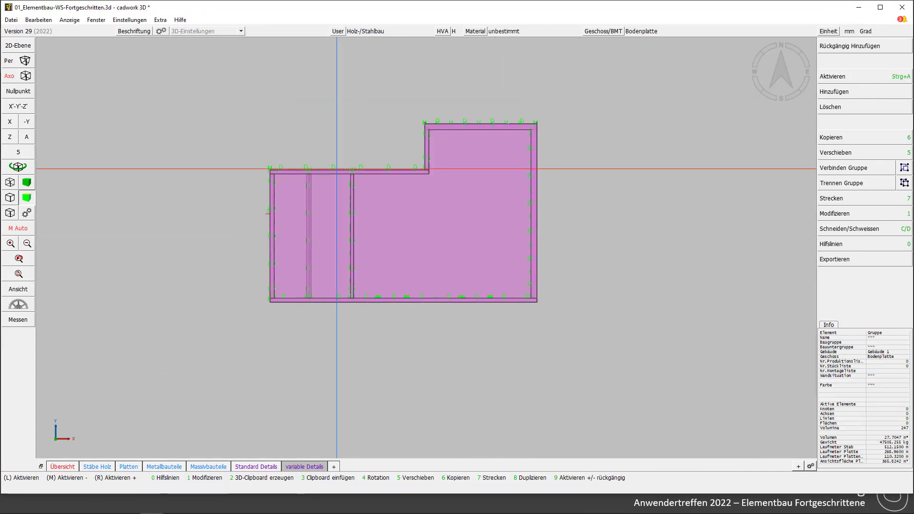
{"action": "key", "text": "alt+d"}
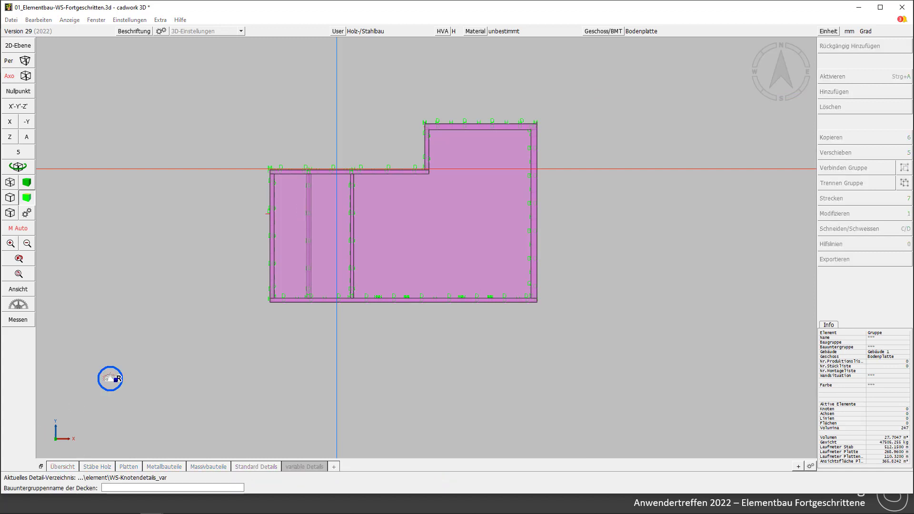
{"action": "right_click", "coordinate": [110, 379]}
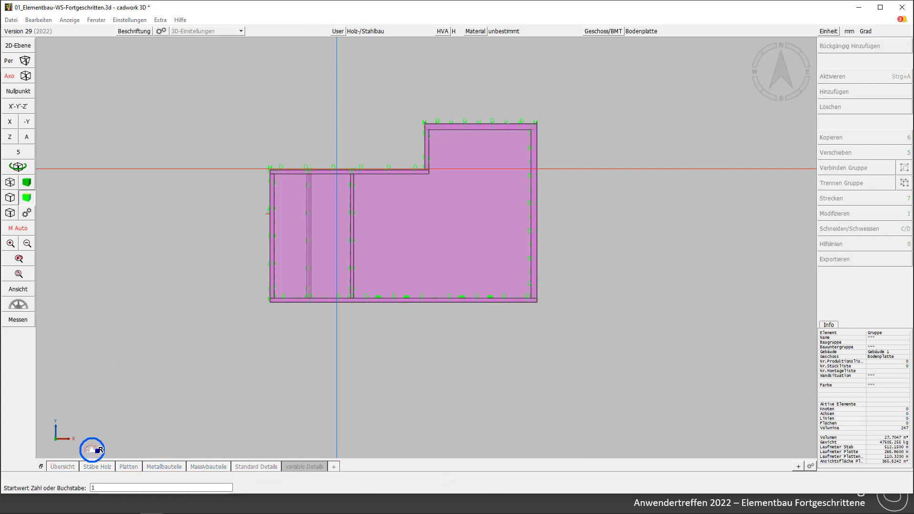
{"action": "right_click", "coordinate": [92, 450]}
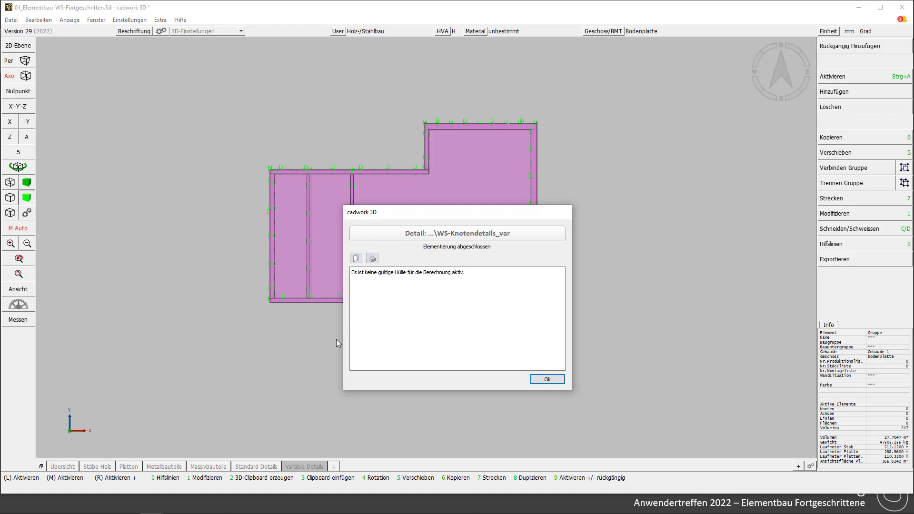
{"action": "left_click", "coordinate": [553, 380]}
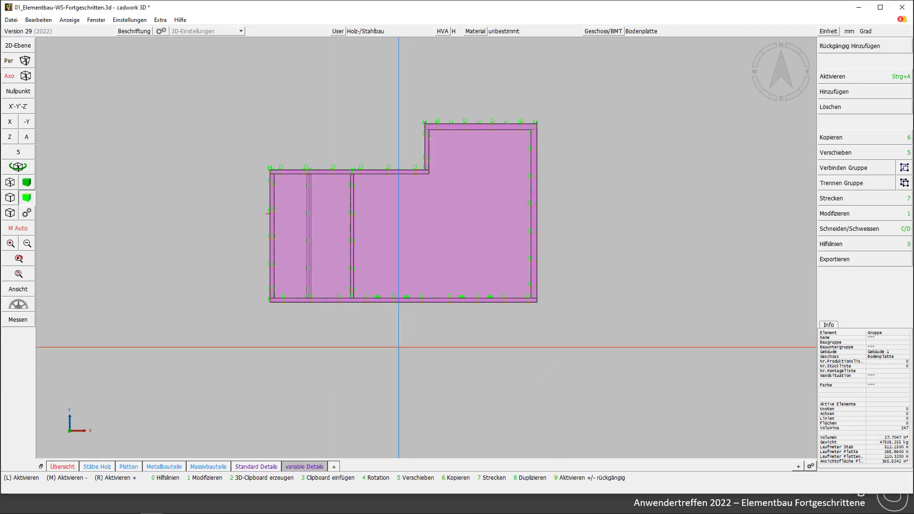
Show the wall envelopes and element the whole variable Details building, deleting the elements from the previous elementing.
{"action": "left_click_drag", "start_coordinate": [218, 337], "coordinate": [441, 265]}
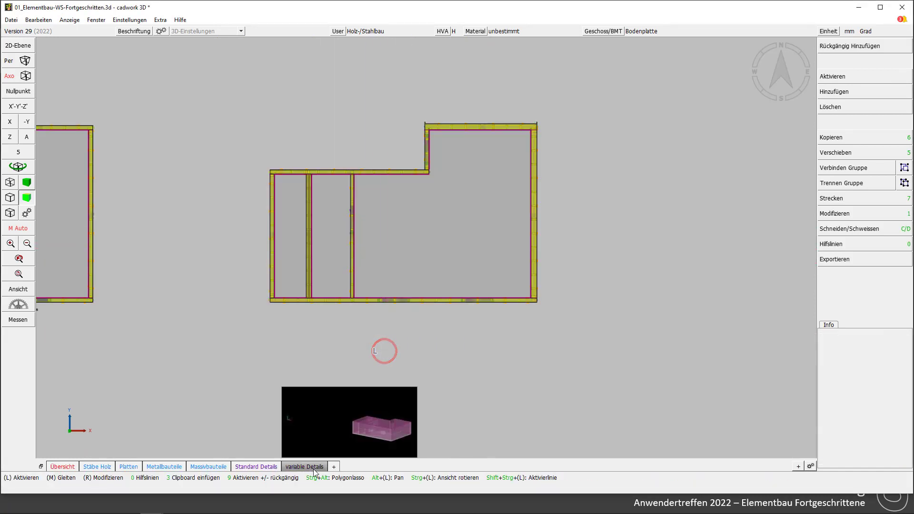
{"action": "left_click", "coordinate": [316, 469]}
{"action": "left_click", "coordinate": [536, 125]}
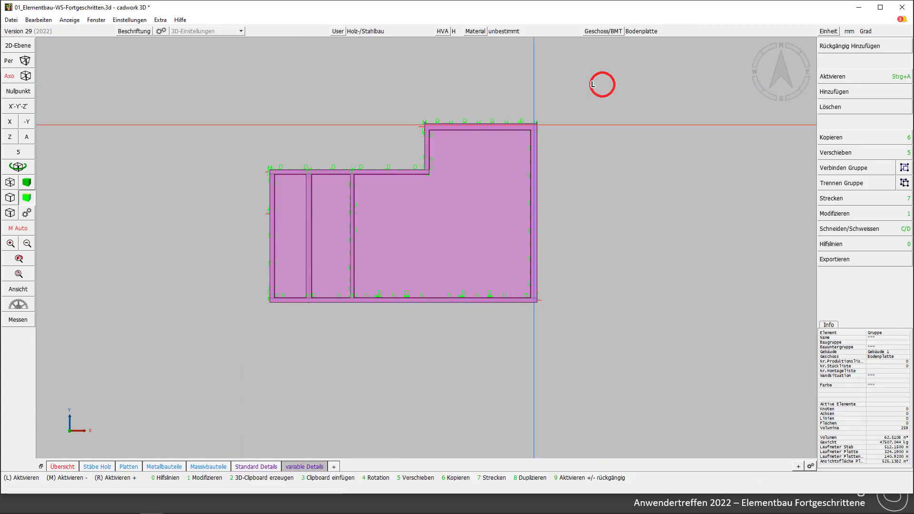
{"action": "right_click", "coordinate": [128, 415]}
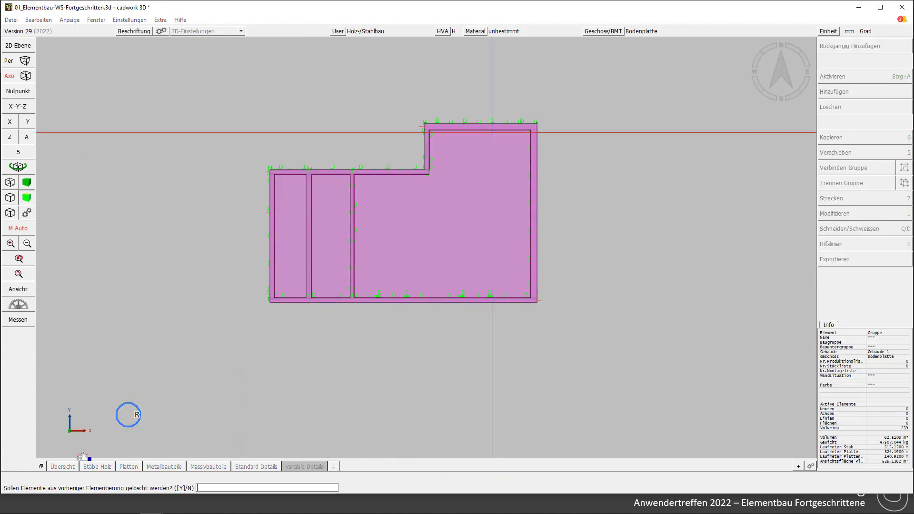
{"action": "right_click", "coordinate": [133, 419]}
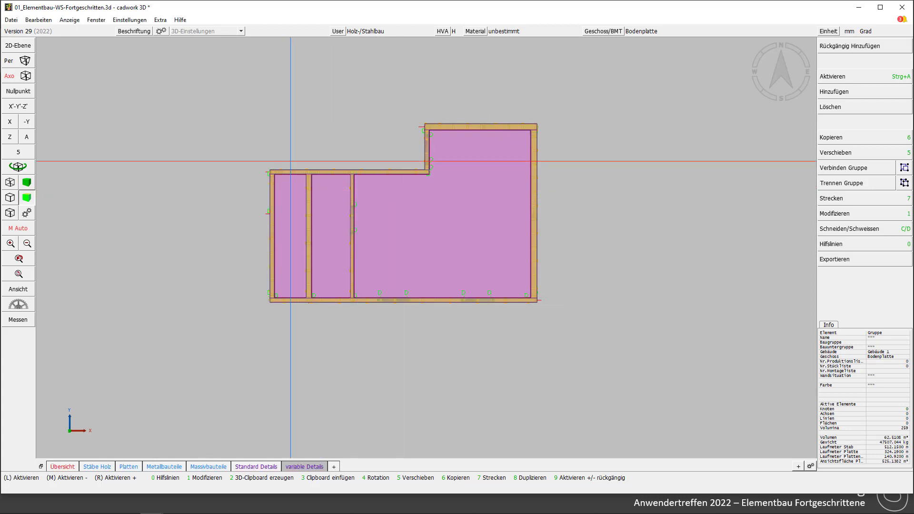
{"action": "left_click", "coordinate": [271, 110]}
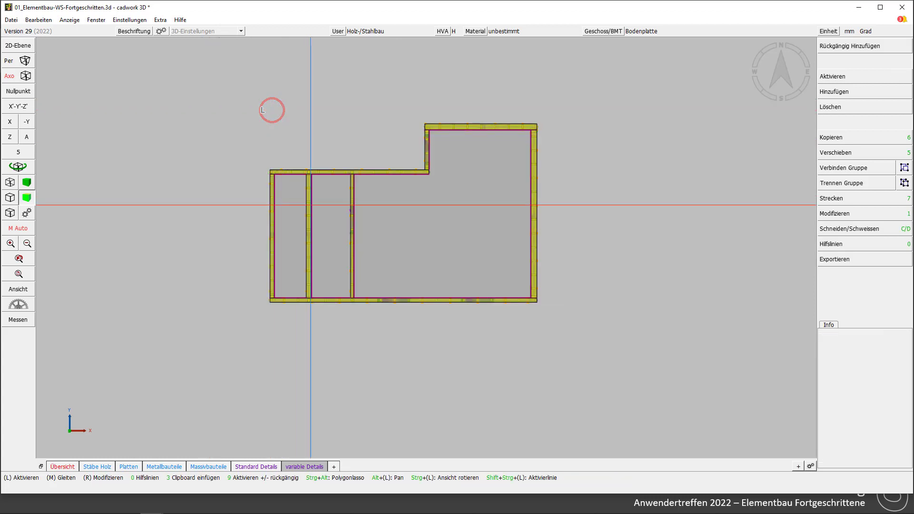
Hide the wall envelopes and inspect the thicker inner wall's junction with the north outer wall, checking its end stud's dimensions.
{"action": "scroll", "coordinate": [336, 163], "scroll_direction": "up", "scroll_amount": 5}
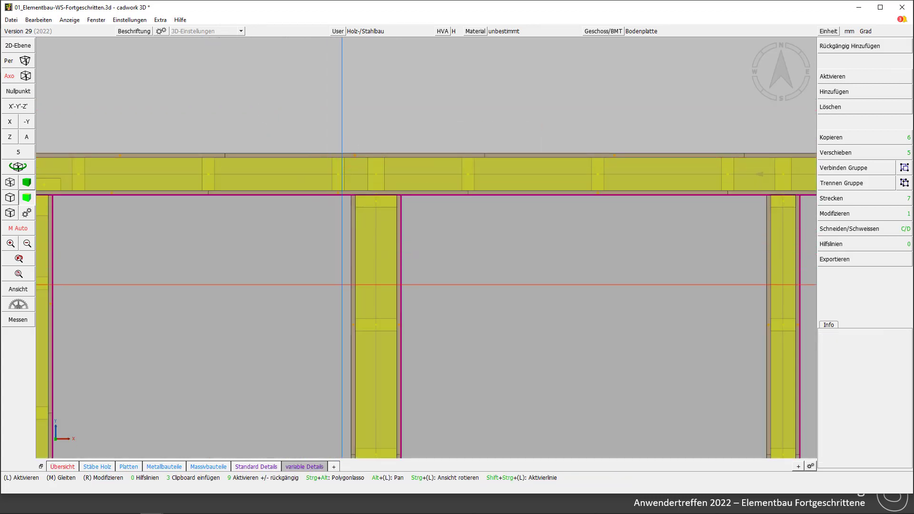
{"action": "key", "text": "ctrl"}
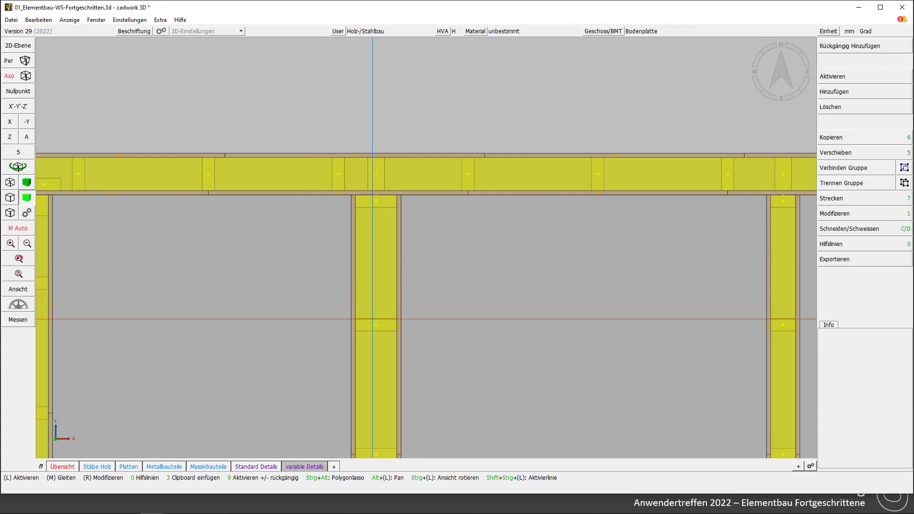
{"action": "scroll", "coordinate": [373, 319], "scroll_direction": "down", "scroll_amount": 5}
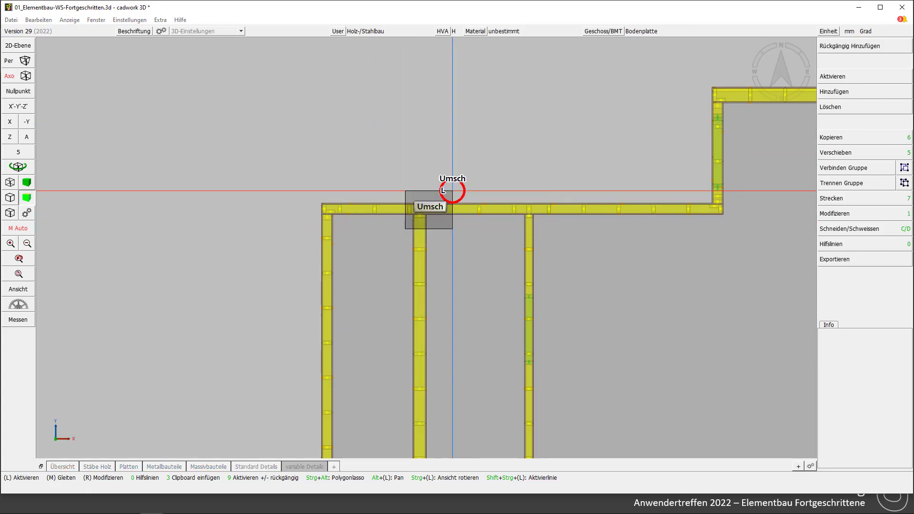
{"action": "scroll", "coordinate": [405, 210], "scroll_direction": "up", "scroll_amount": 10}
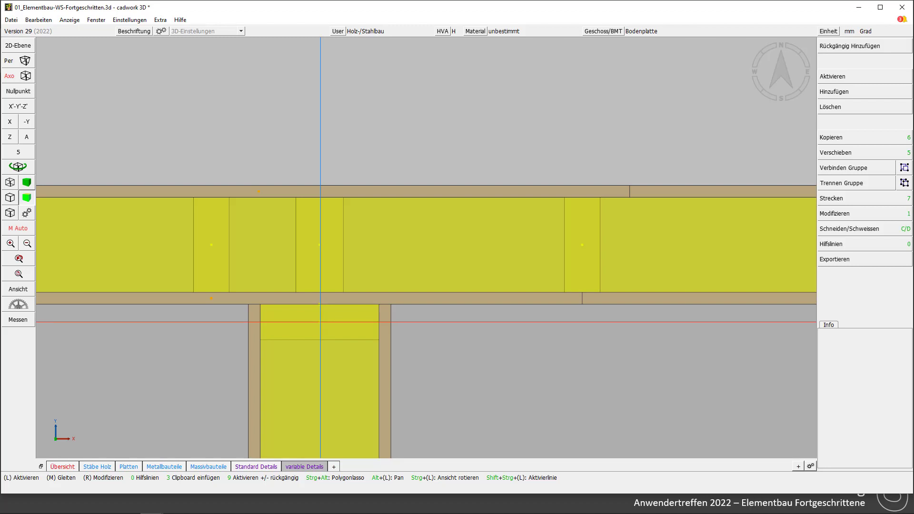
{"action": "left_click", "coordinate": [319, 326]}
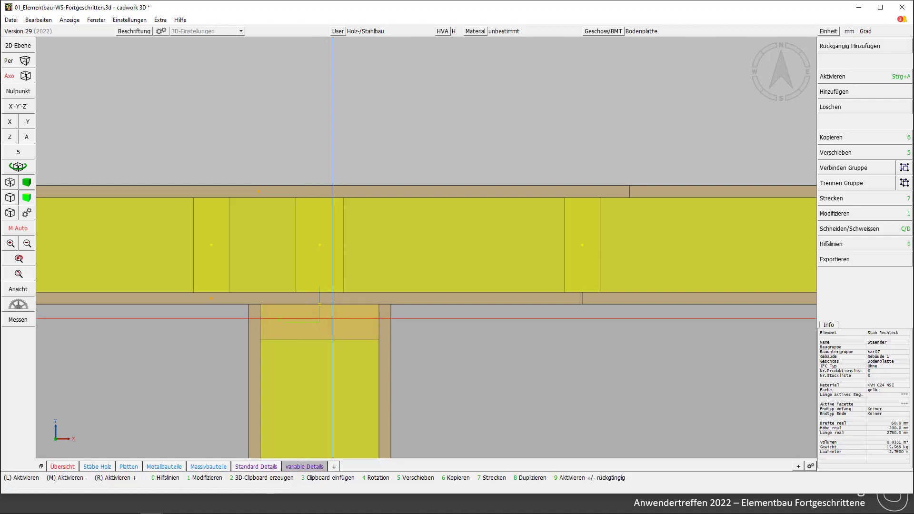
{"action": "left_click", "coordinate": [466, 151]}
{"action": "scroll", "coordinate": [426, 248], "scroll_direction": "down", "scroll_amount": 2}
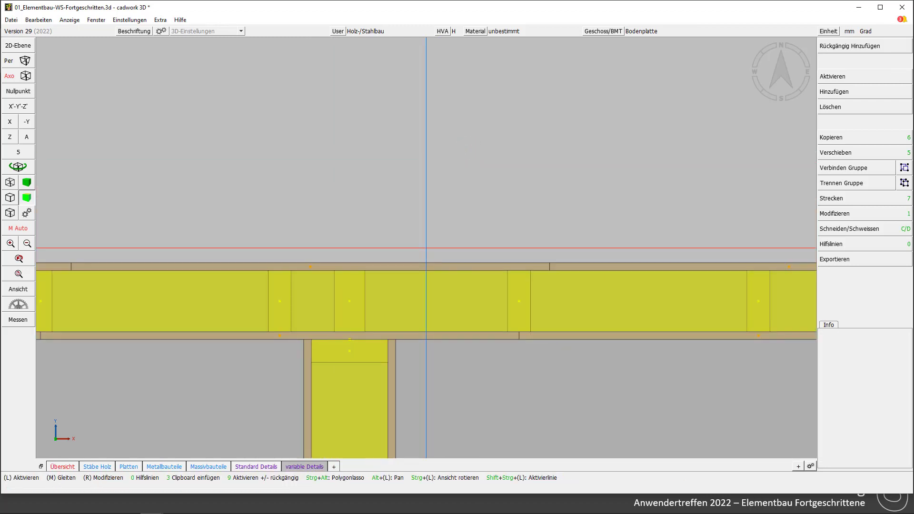
{"action": "scroll", "coordinate": [427, 248], "scroll_direction": "down", "scroll_amount": 2}
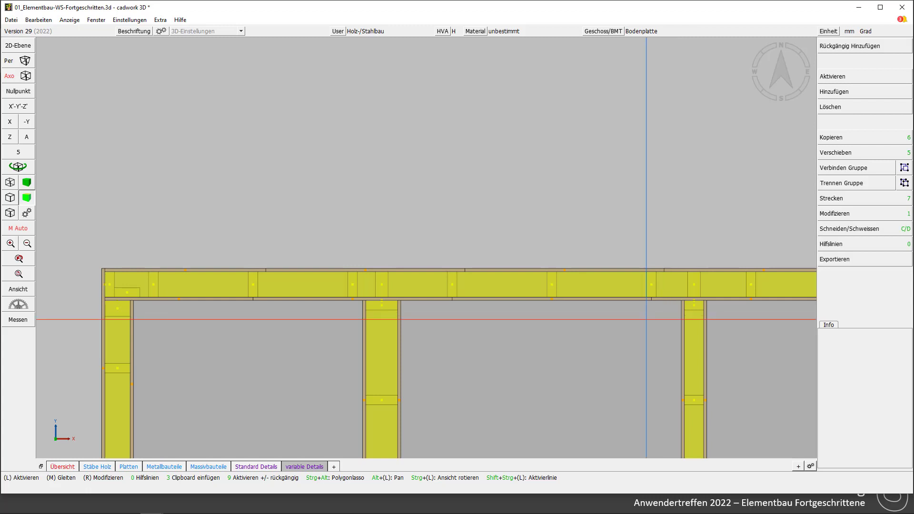
Inspect the northwest corner of the projecting building part and hide the floor slab.
{"action": "key", "text": "Right"}
{"action": "key", "text": "Right"}
{"action": "key", "text": "Right"}
{"action": "key", "text": "Up"}
{"action": "key", "text": "Up"}
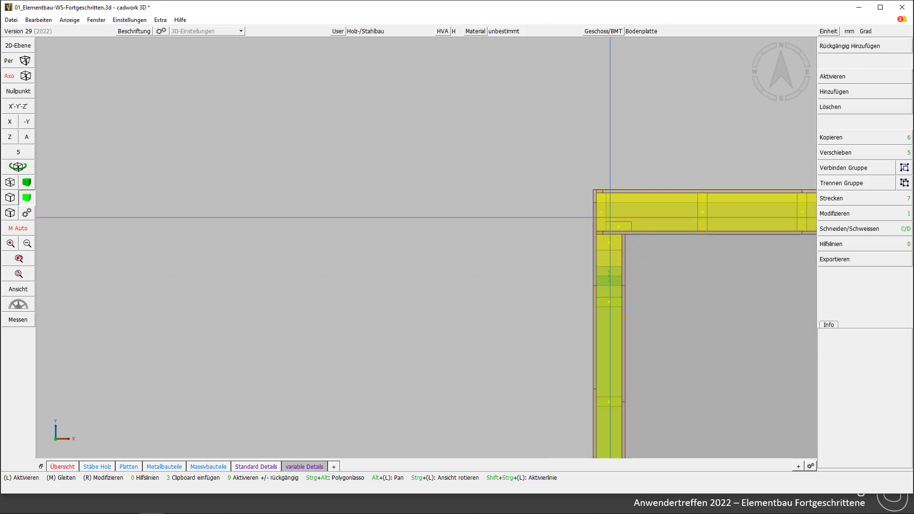
{"action": "left_click", "coordinate": [612, 256]}
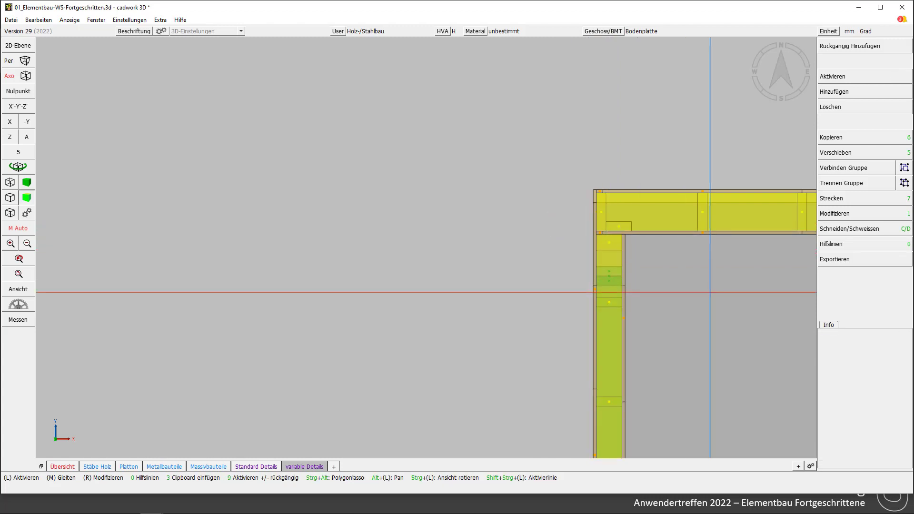
{"action": "left_click", "coordinate": [701, 293]}
{"action": "middle_click", "coordinate": [700, 293]}
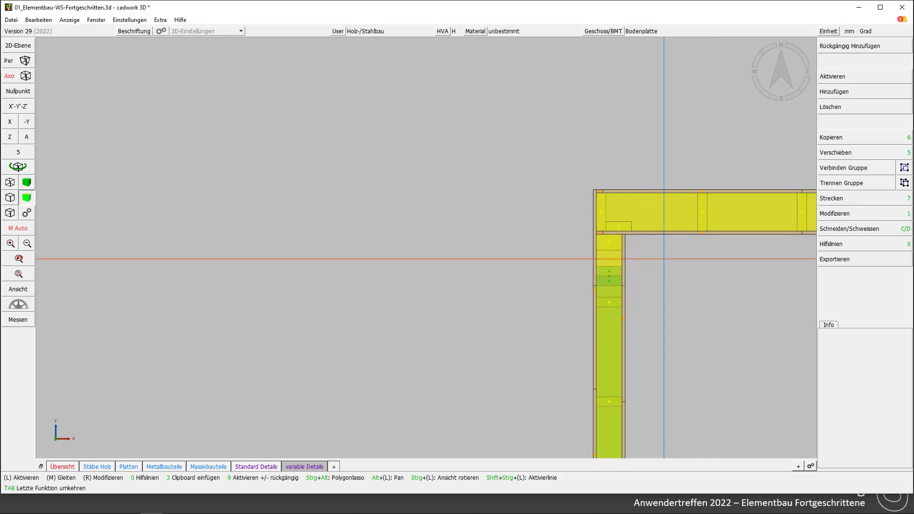
Examine the framing and sheathing along the projecting part's north wall and at the building's northeast corner.
{"action": "key", "text": "Right"}
{"action": "key", "text": "Right"}
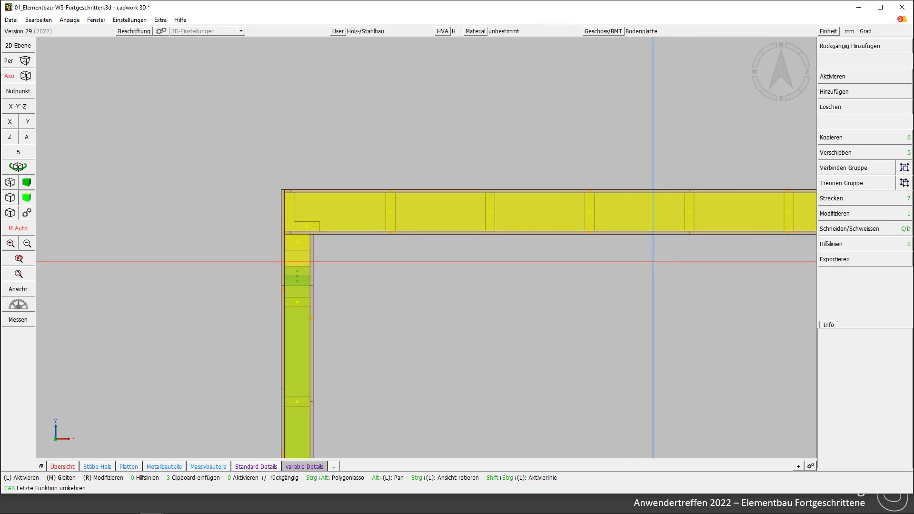
{"action": "key", "text": "Right"}
{"action": "key", "text": "Right"}
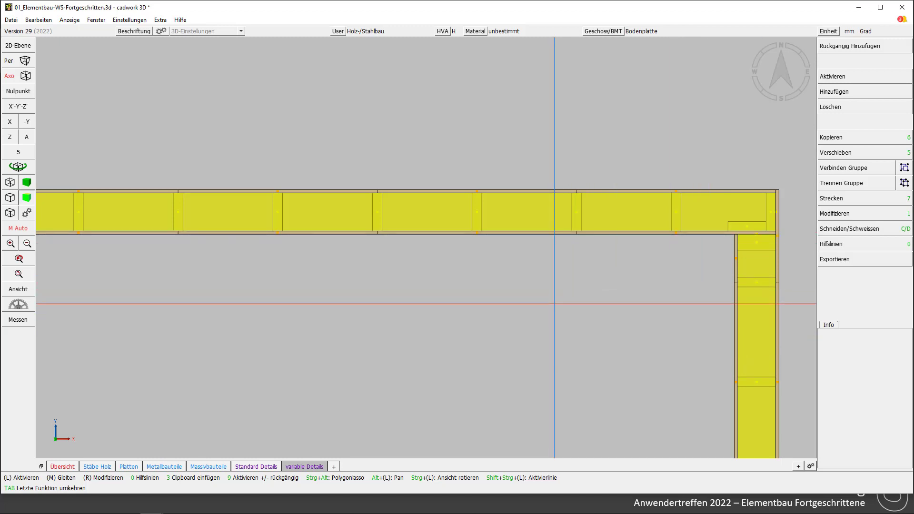
{"action": "left_click", "coordinate": [656, 271]}
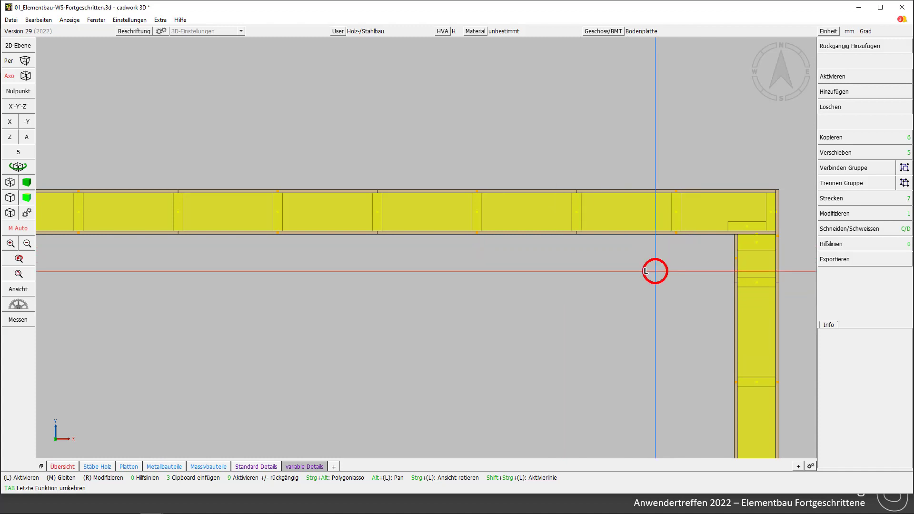
{"action": "mouse_move", "coordinate": [656, 271]}
{"action": "left_mouse_down"}
{"action": "mouse_move", "coordinate": [794, 184]}
{"action": "mouse_move", "coordinate": [618, 326]}
{"action": "mouse_move", "coordinate": [804, 157]}
{"action": "left_mouse_up"}
{"action": "left_click", "coordinate": [632, 303], "text": "shift"}
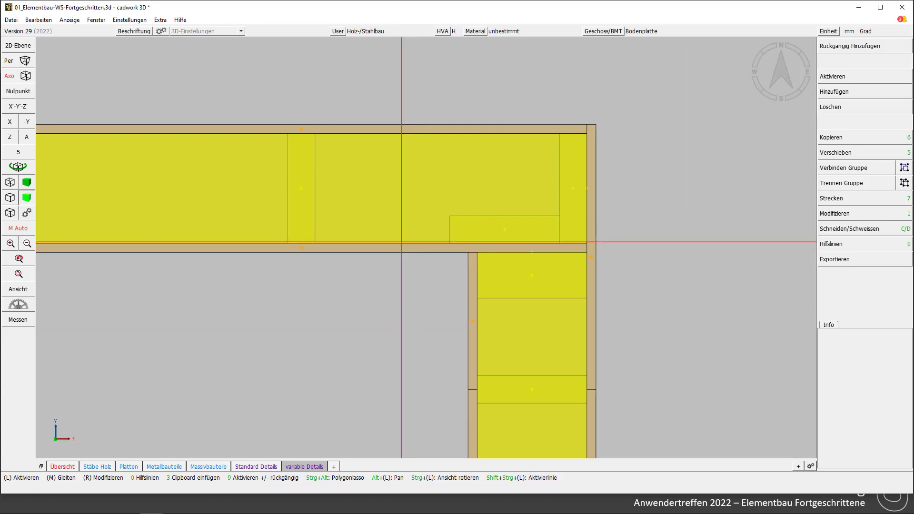
{"action": "scroll", "coordinate": [402, 242], "scroll_direction": "down", "scroll_amount": 5}
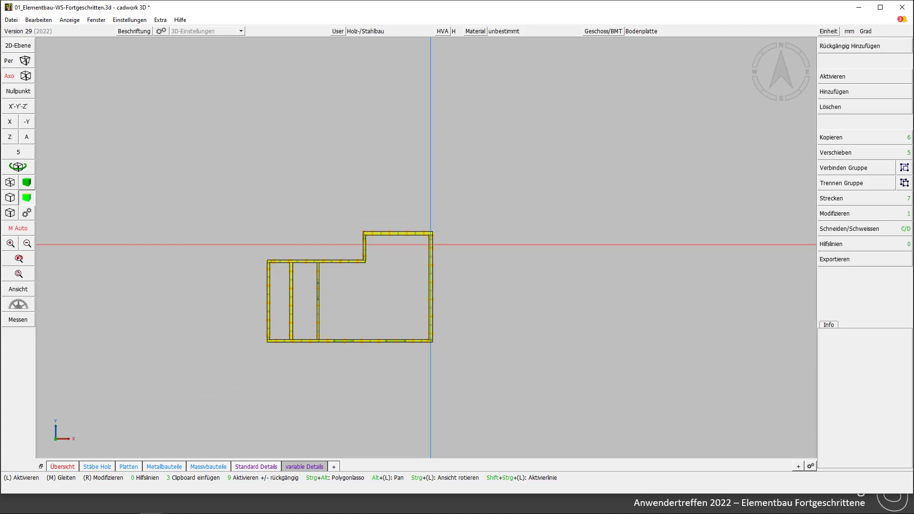
{"action": "left_click", "coordinate": [424, 242]}
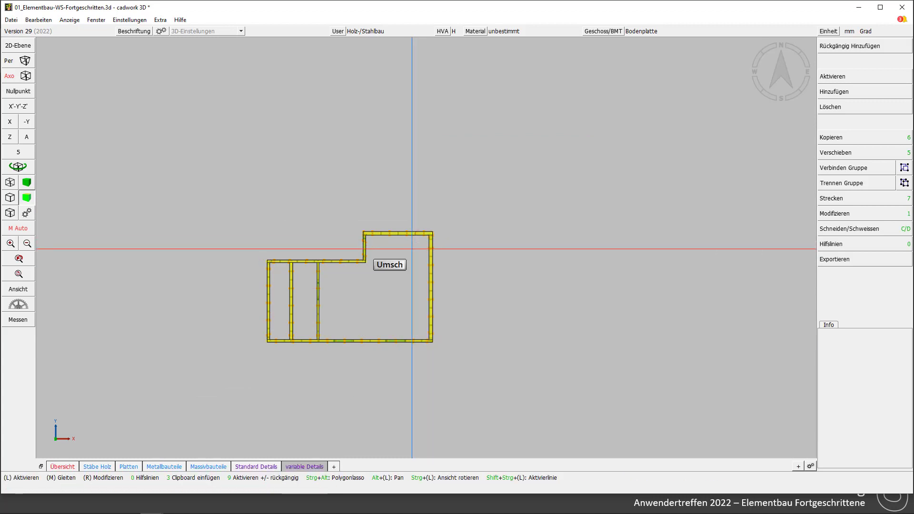
{"action": "scroll", "coordinate": [449, 228], "scroll_direction": "up", "scroll_amount": 5}
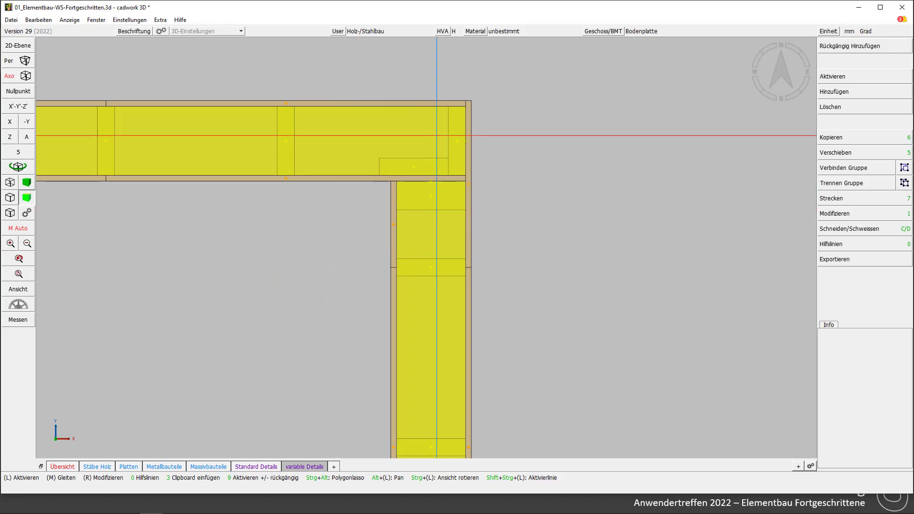
Select the outer OSB/3 sheathing panel at the northeast corner and examine its element properties for variable envelope thicknesses.
{"action": "left_click", "coordinate": [472, 153]}
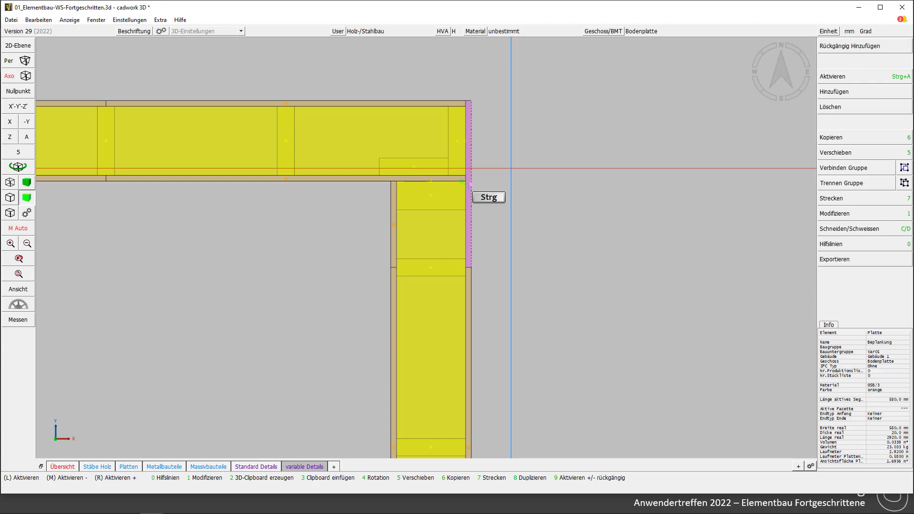
{"action": "key", "text": "ctrl+e"}
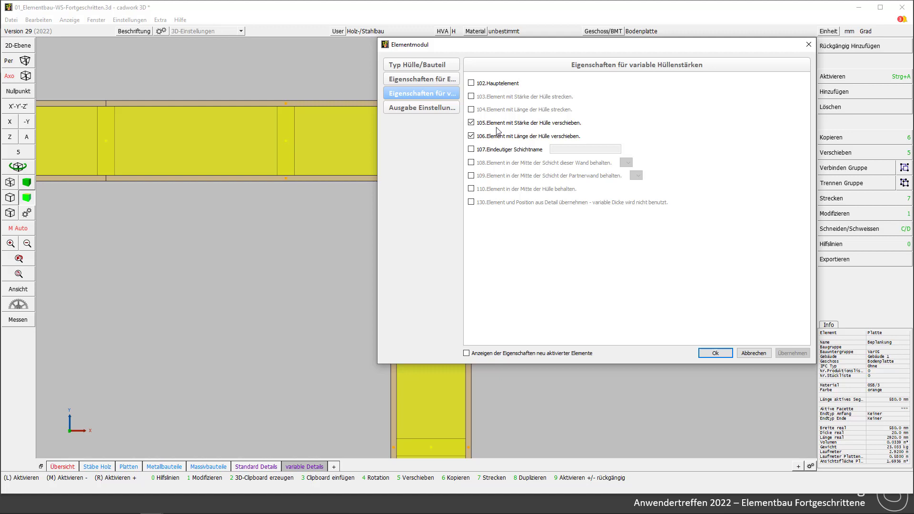
{"action": "mouse_move", "coordinate": [501, 133]}
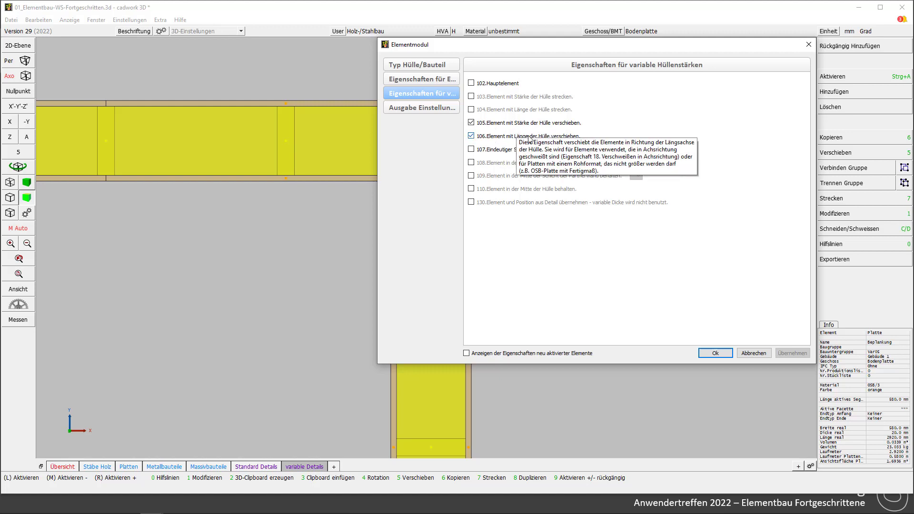
{"action": "mouse_move", "coordinate": [492, 154]}
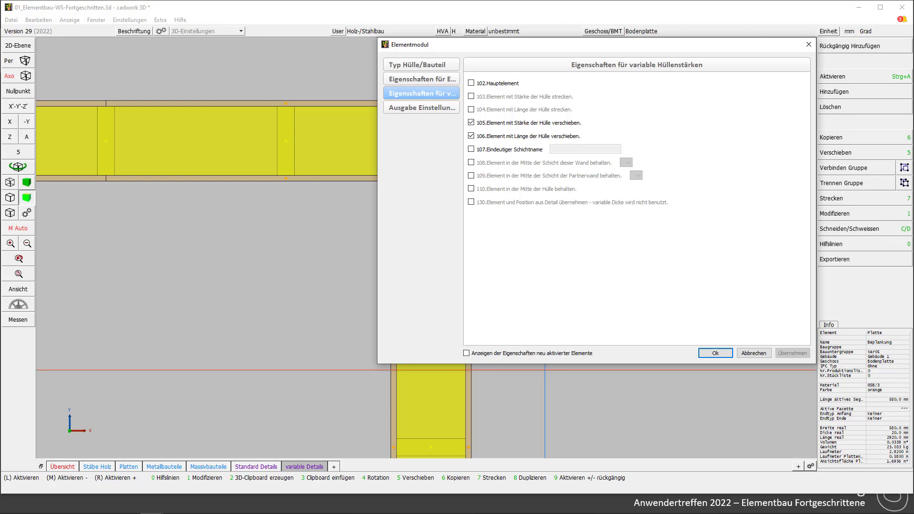
Close the panel's properties and examine the variable envelope thickness settings of the east wall's stud below the northeast corner.
{"action": "left_click", "coordinate": [754, 354]}
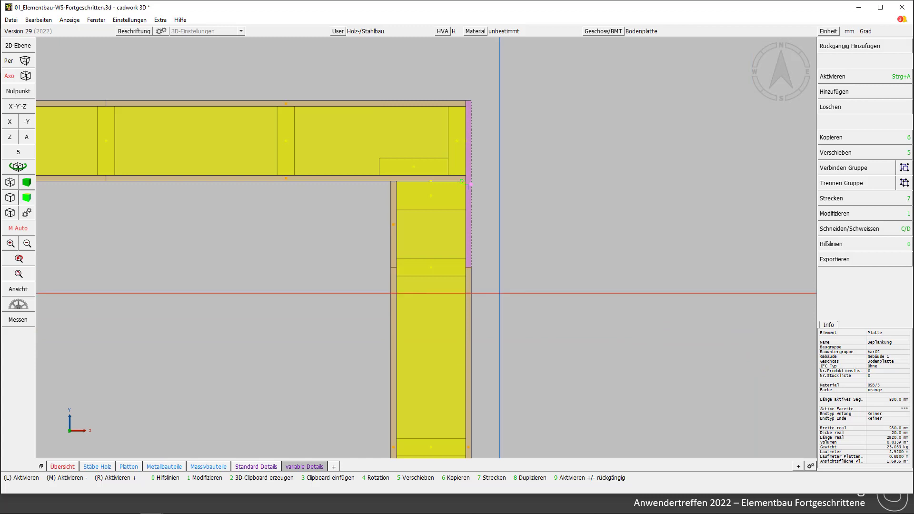
{"action": "left_click", "coordinate": [431, 268]}
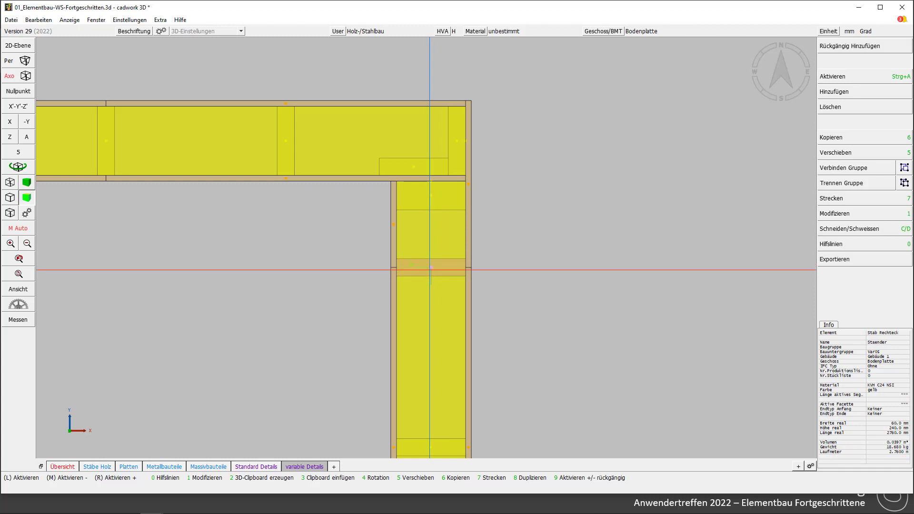
{"action": "key", "text": "ctrl+e"}
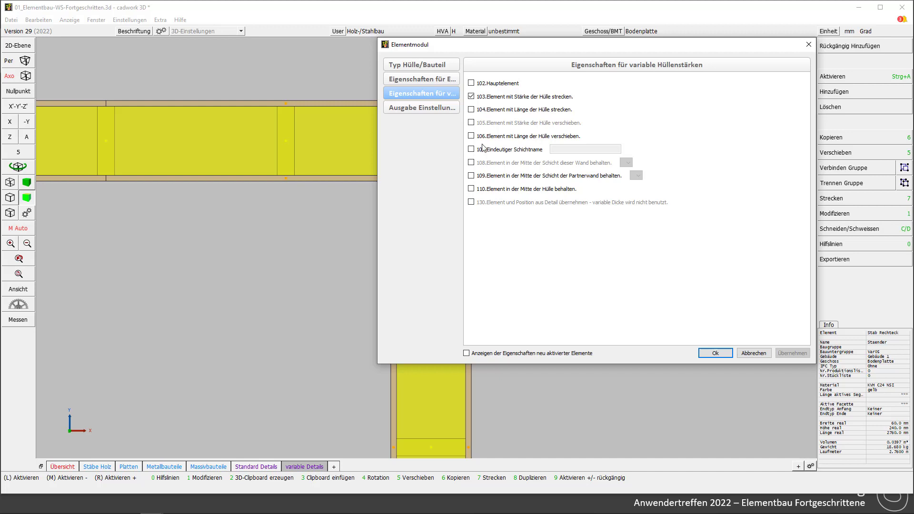
{"action": "left_click", "coordinate": [753, 353]}
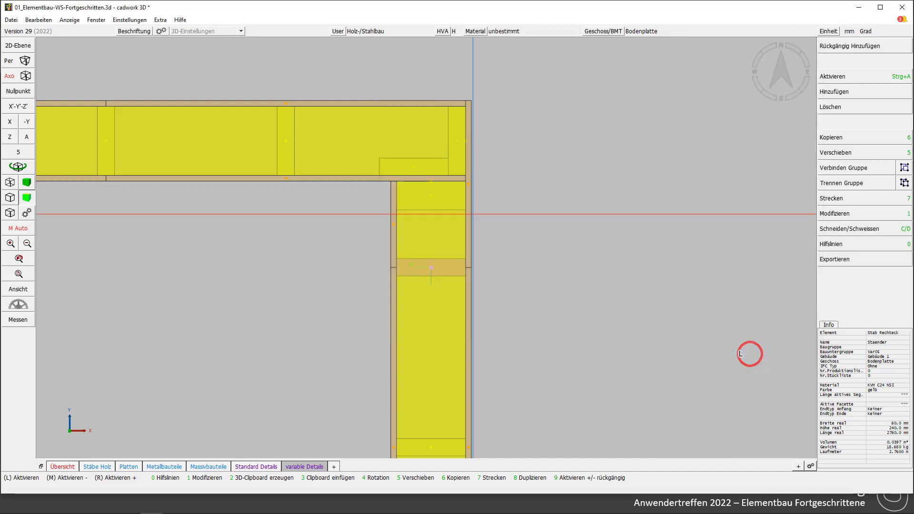
Examine the variable envelope thickness settings of the north wall's stud near the northeast corner and clear the selection.
{"action": "left_click", "coordinate": [285, 140]}
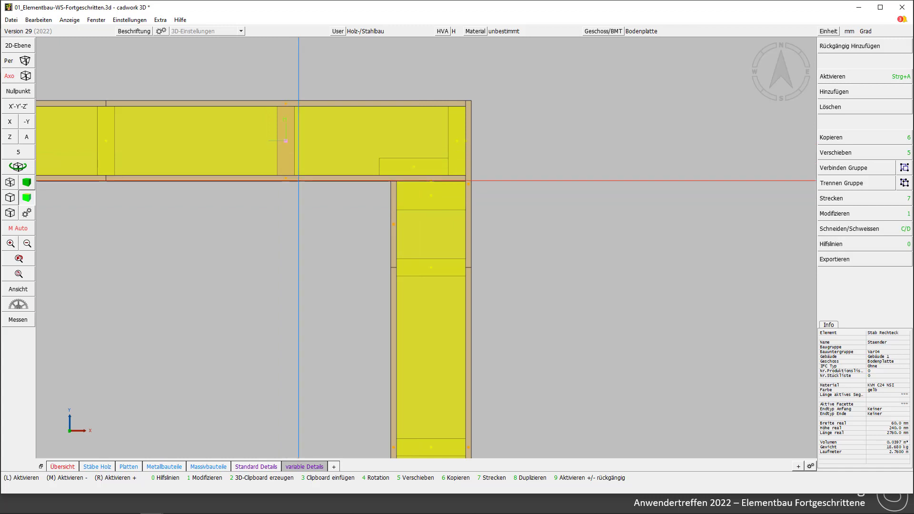
{"action": "key", "text": "ctrl"}
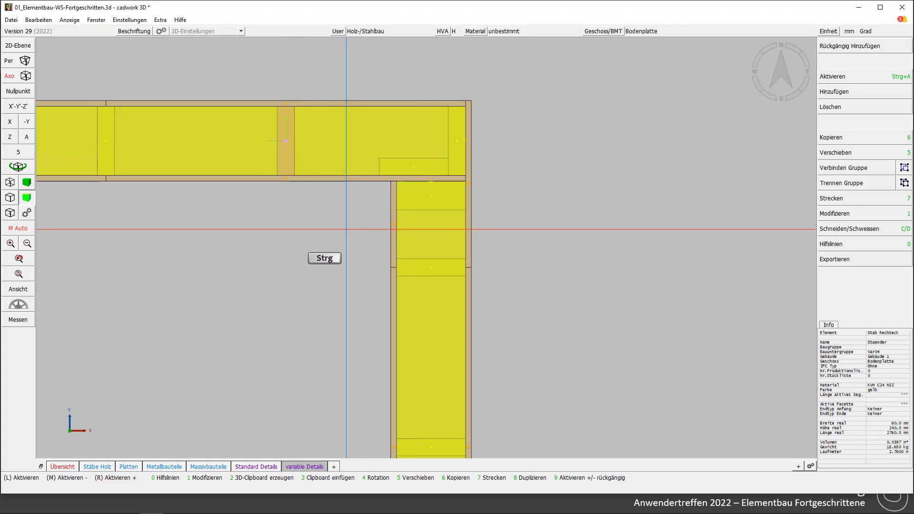
{"action": "key", "text": "ctrl+e"}
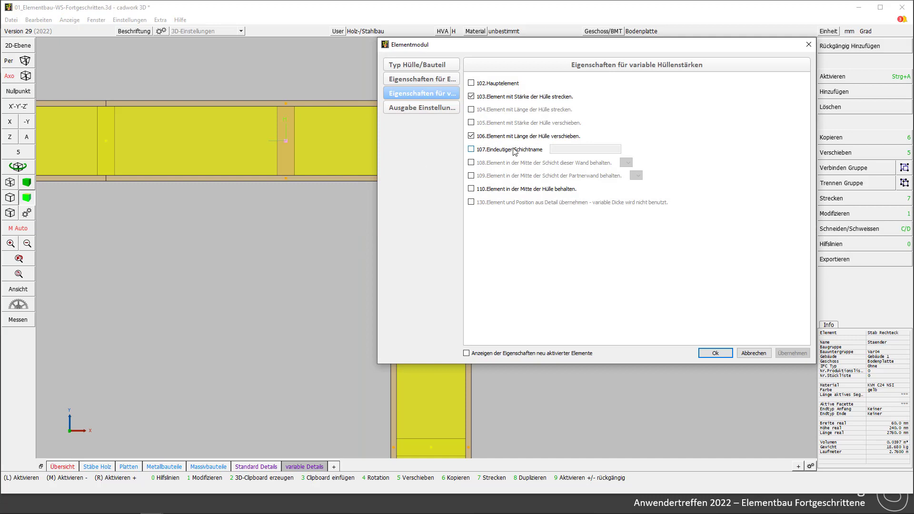
{"action": "left_click", "coordinate": [751, 353]}
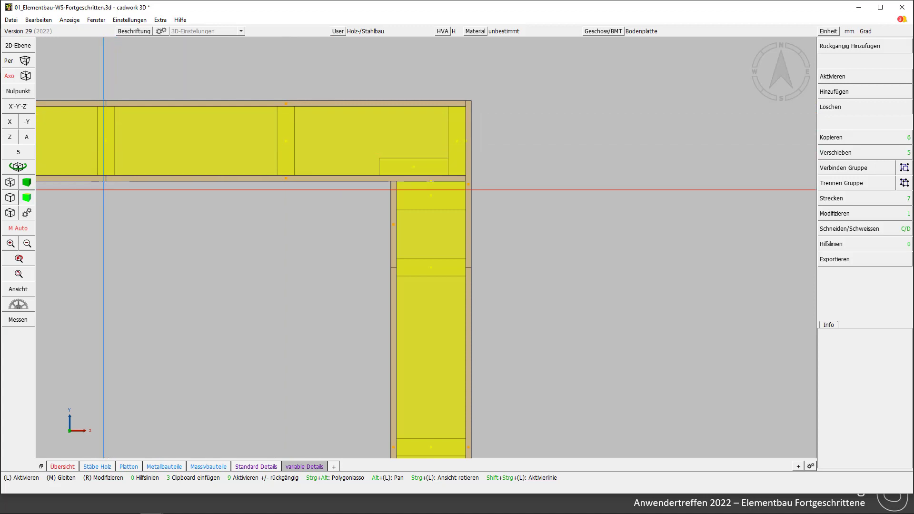
{"action": "left_click", "coordinate": [202, 212]}
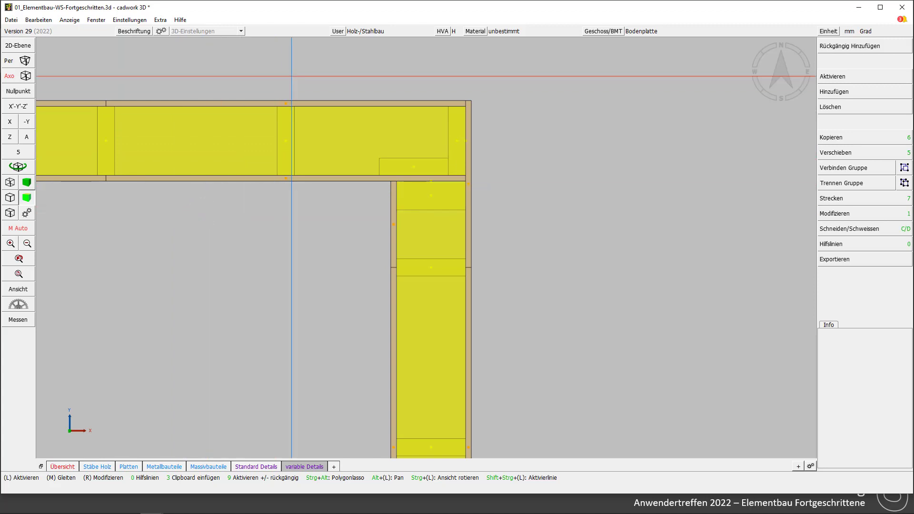
{"action": "left_click", "coordinate": [291, 76]}
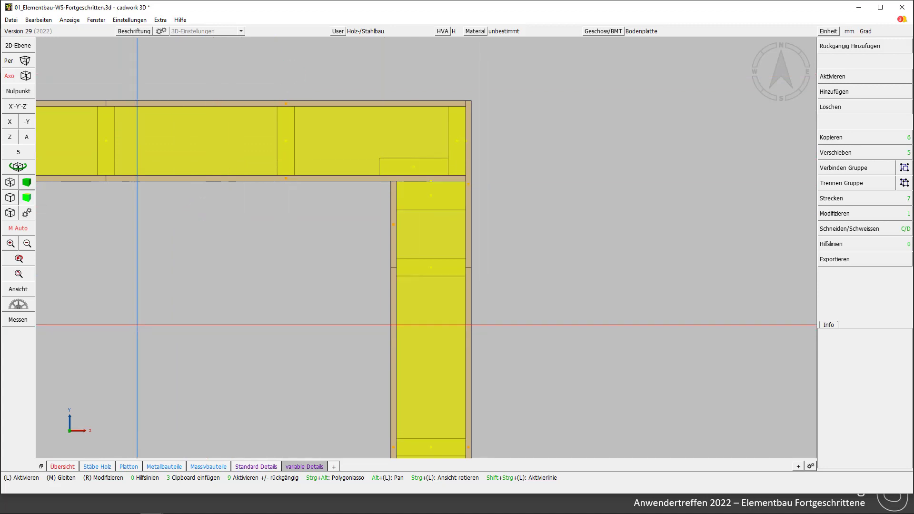
Switch to the WS-Knotendetails_var file and display its Edge details in plan view.
{"action": "mouse_move", "coordinate": [352, 510]}
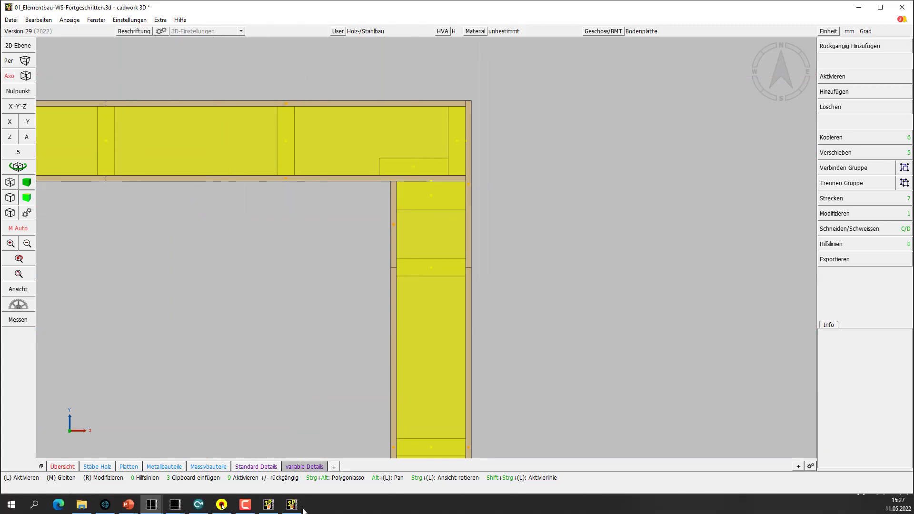
{"action": "mouse_move", "coordinate": [292, 506]}
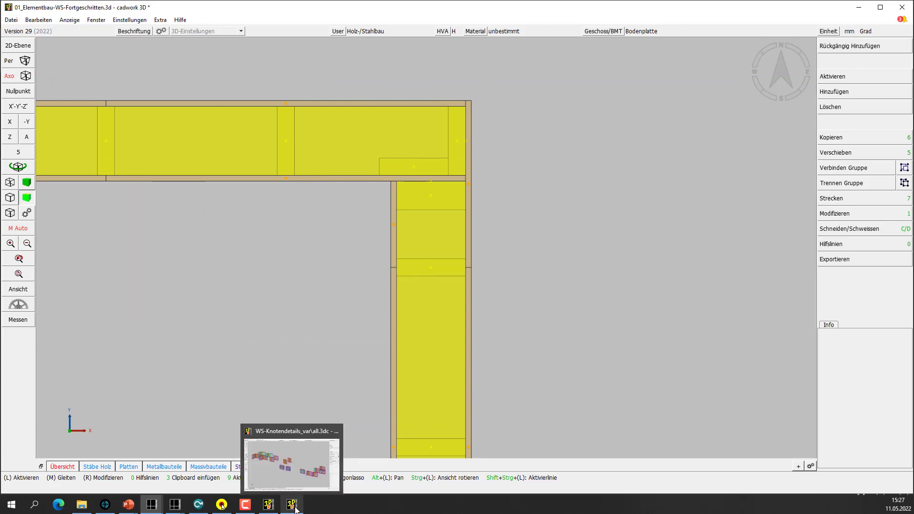
{"action": "left_click", "coordinate": [284, 484]}
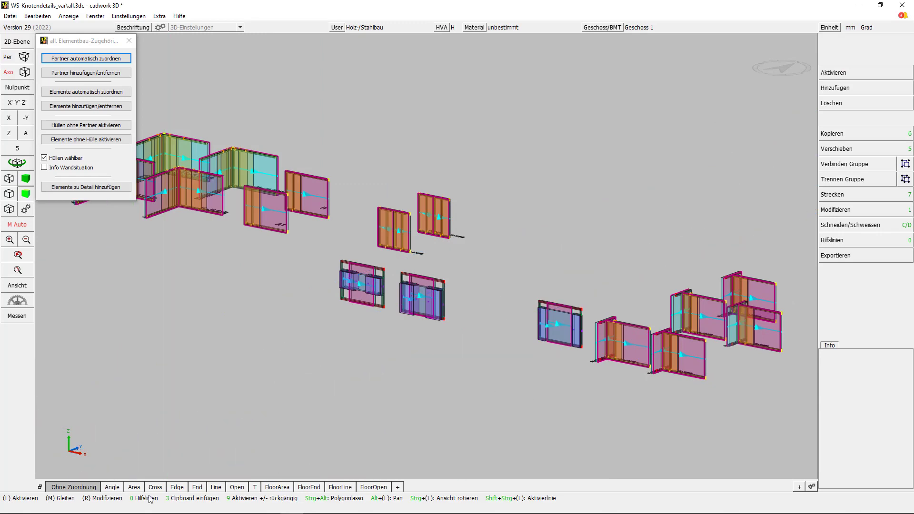
{"action": "left_click", "coordinate": [178, 488]}
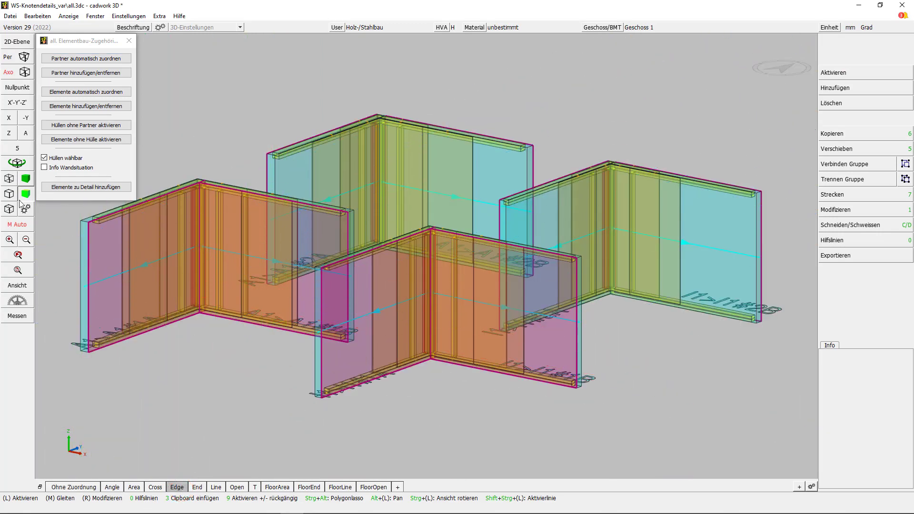
{"action": "left_click", "coordinate": [8, 133]}
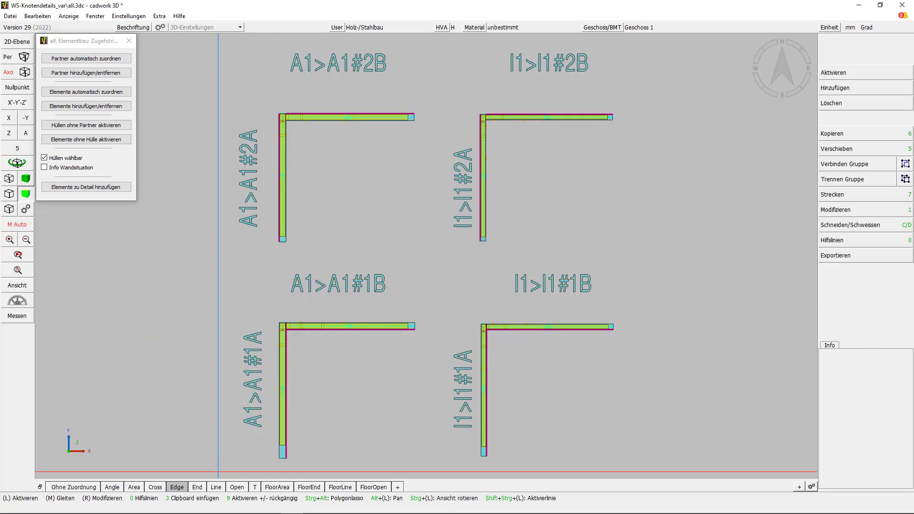
Isolate the two A1>A1 corner details so the I1>I1 details are hidden.
{"action": "left_click_drag", "start_coordinate": [218, 472], "coordinate": [439, 96]}
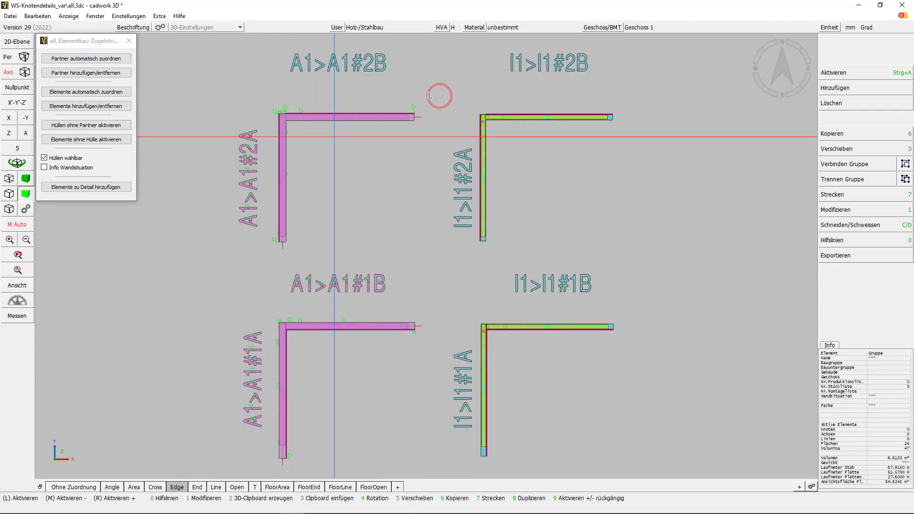
{"action": "key", "text": "u"}
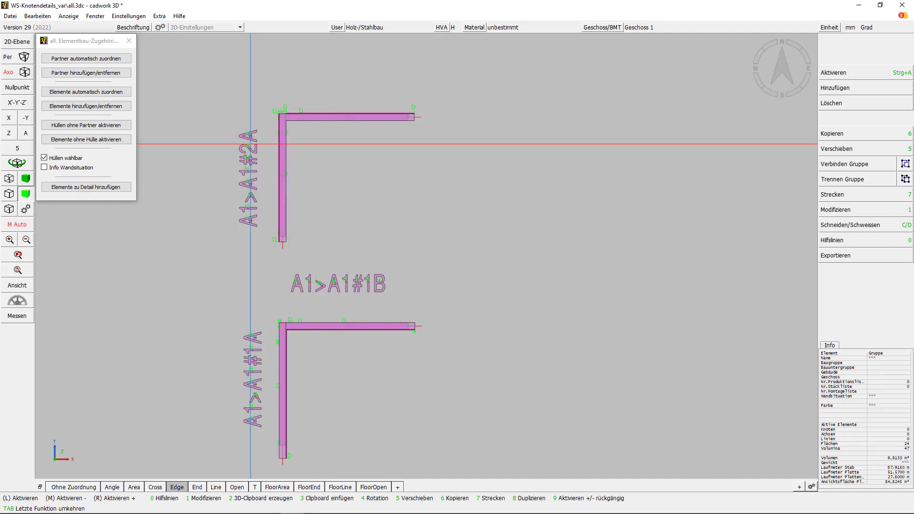
{"action": "left_click", "coordinate": [251, 143]}
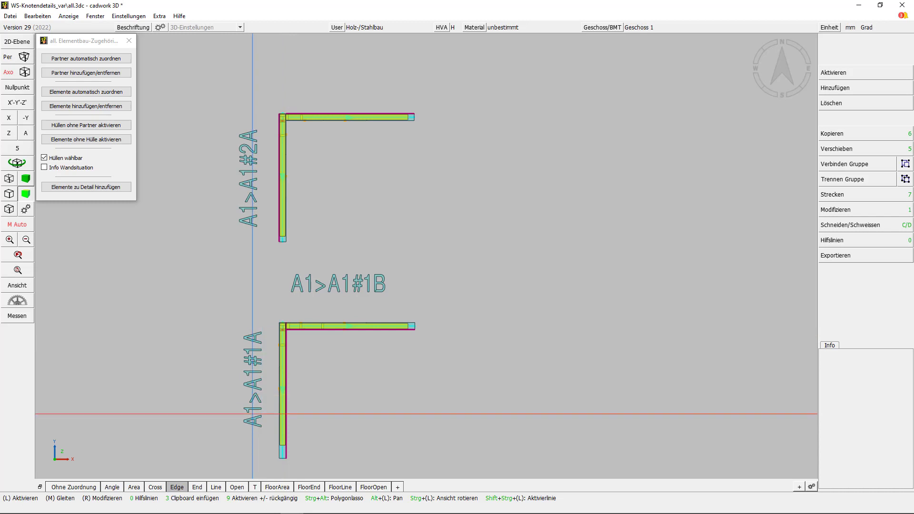
Inspect the stud and sheathing layout at the corners of details A1>A1#1 and A1>A1#2.
{"action": "scroll", "coordinate": [286, 305], "scroll_direction": "up", "scroll_amount": 6}
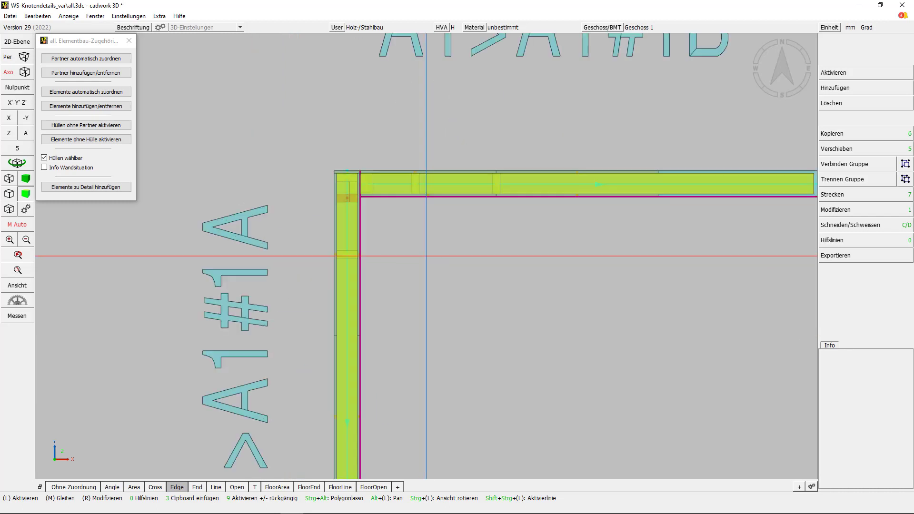
{"action": "scroll", "coordinate": [390, 222], "scroll_direction": "up", "scroll_amount": 2}
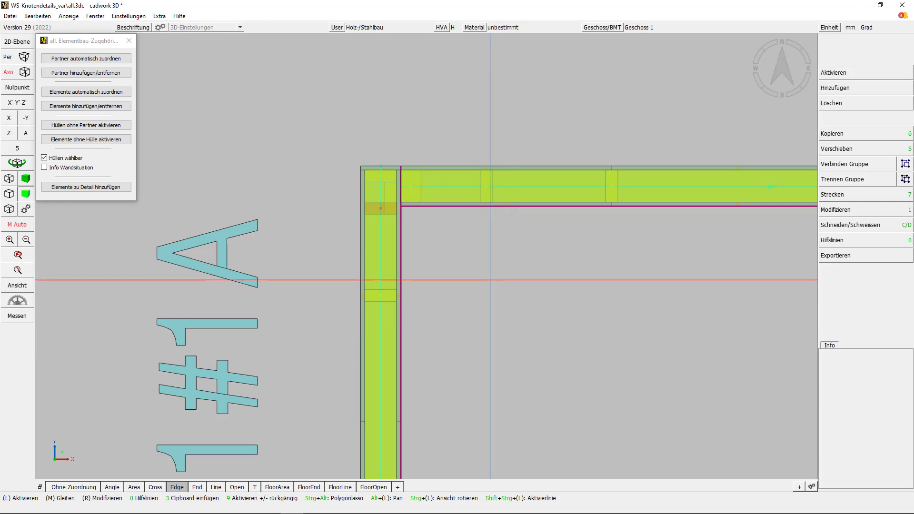
{"action": "scroll", "coordinate": [462, 280], "scroll_direction": "down", "scroll_amount": 3}
{"action": "middle_click_drag", "start_coordinate": [425, 198], "coordinate": [426, 256]}
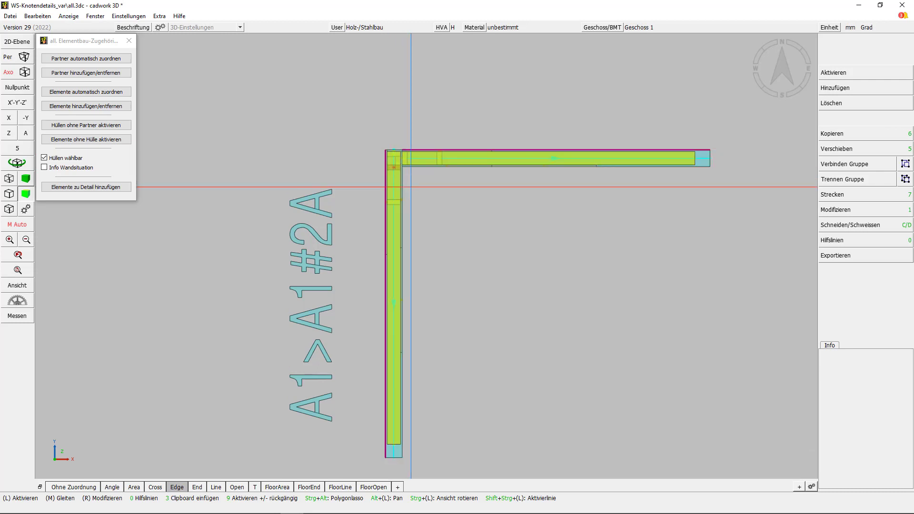
{"action": "scroll", "coordinate": [409, 180], "scroll_direction": "up", "scroll_amount": 4}
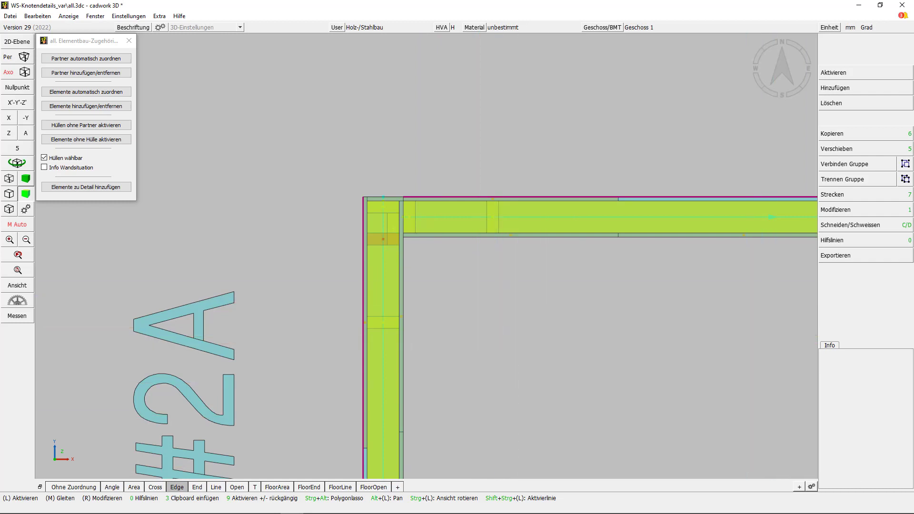
View the Aussenecke and Innenecke sketches in variable Details.2d, return to WS-Knotendetails_var and save it.
{"action": "key", "text": "alt+Tab"}
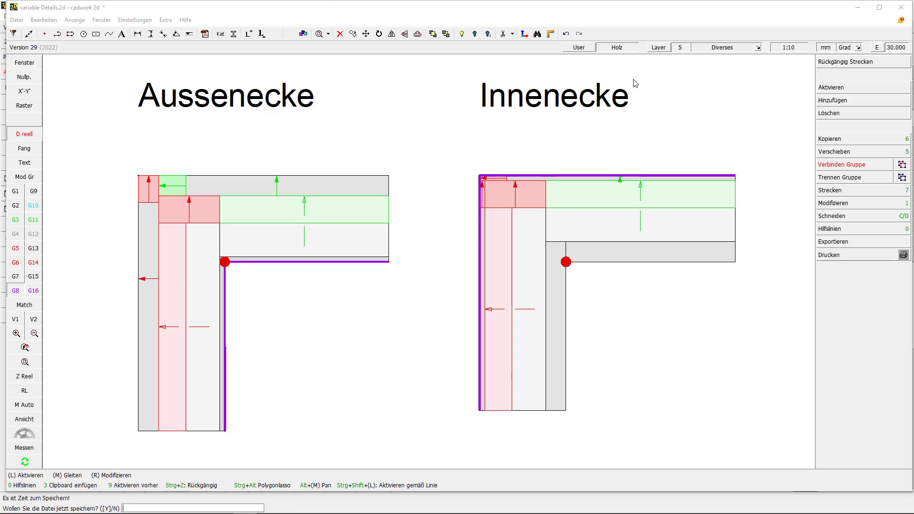
{"action": "left_click_drag", "start_coordinate": [679, 13], "coordinate": [913, 229]}
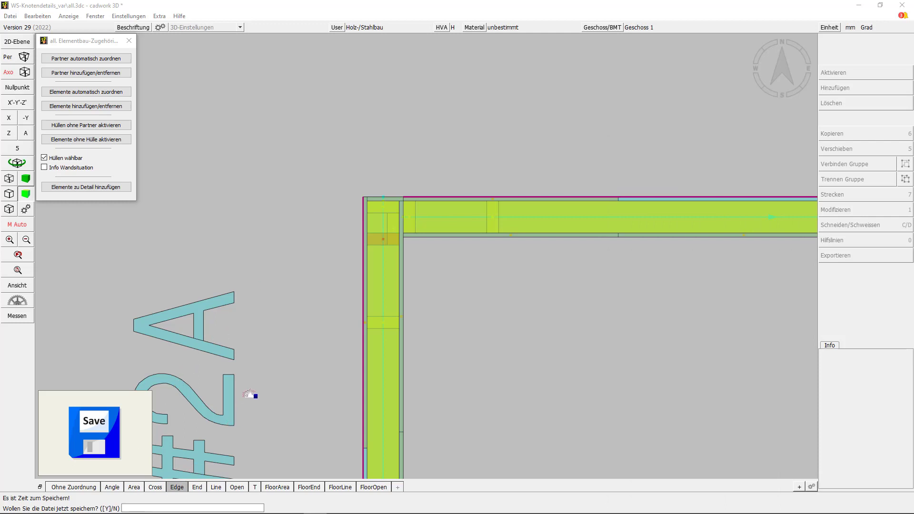
{"action": "key", "text": "Return"}
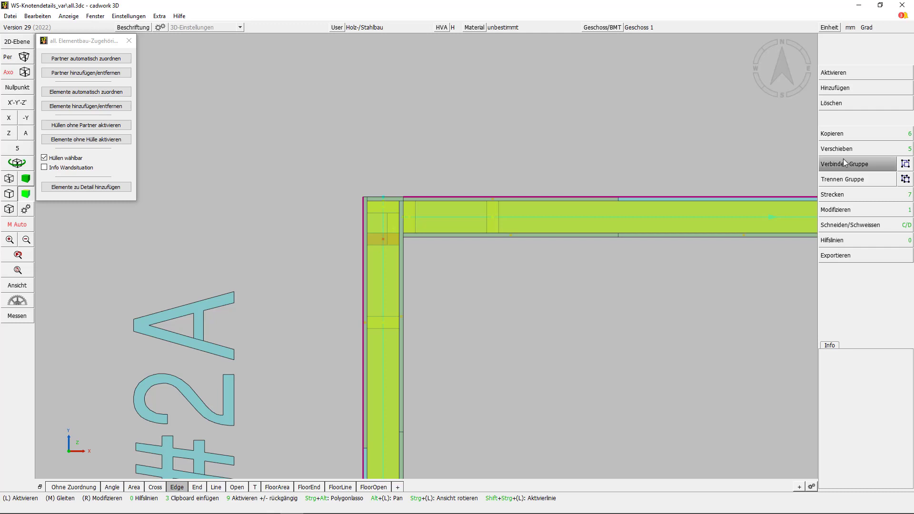
Display the corner of detail A1>A1#1 in wireframe.
{"action": "scroll", "coordinate": [431, 260], "scroll_direction": "down", "scroll_amount": 5}
{"action": "scroll", "coordinate": [428, 268], "scroll_direction": "down", "scroll_amount": 3}
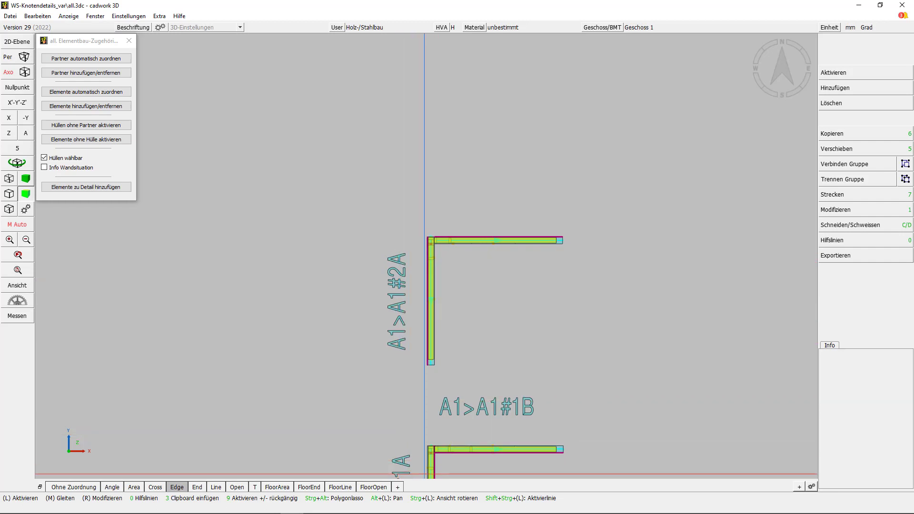
{"action": "mouse_move", "coordinate": [404, 445]}
{"action": "left_mouse_down", "text": "shift"}
{"action": "mouse_move", "coordinate": [435, 453]}
{"action": "mouse_move", "coordinate": [453, 440]}
{"action": "left_mouse_up", "text": "shift"}
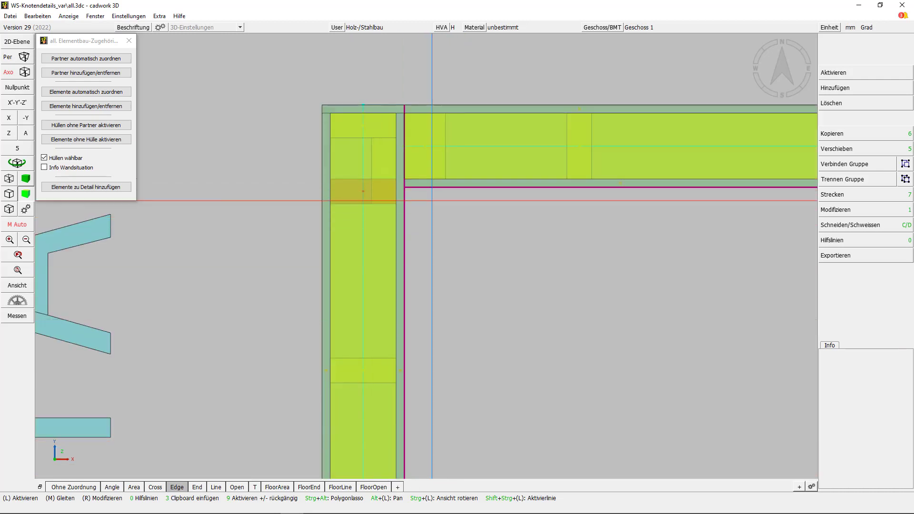
{"action": "left_click", "coordinate": [9, 179]}
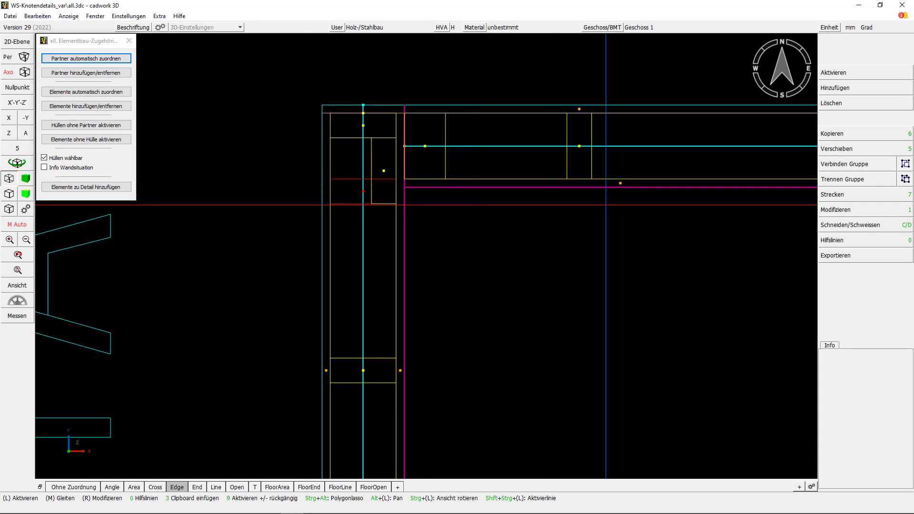
Select the sheathing panel on the inner side of wall A1>A1#1B and open its properties for variable envelope thicknesses.
{"action": "left_click", "coordinate": [621, 182]}
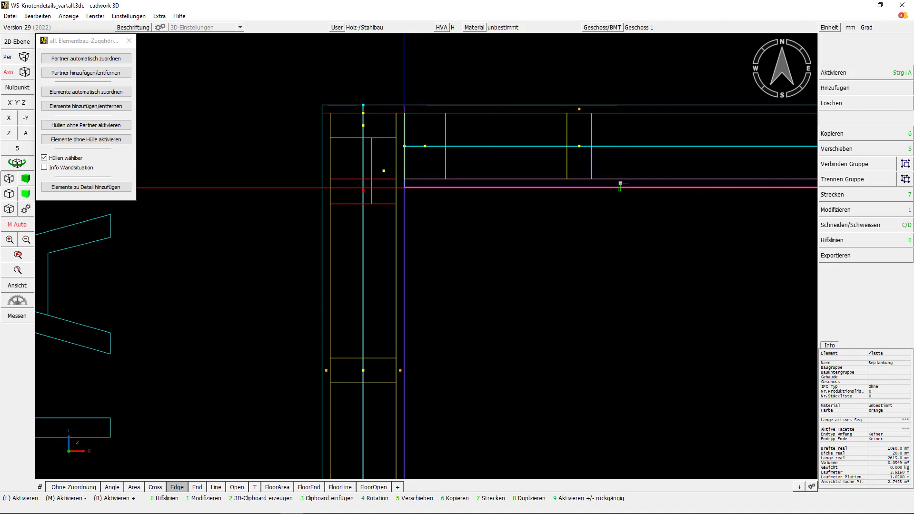
{"action": "left_click", "coordinate": [404, 187]}
{"action": "left_click", "coordinate": [405, 187]}
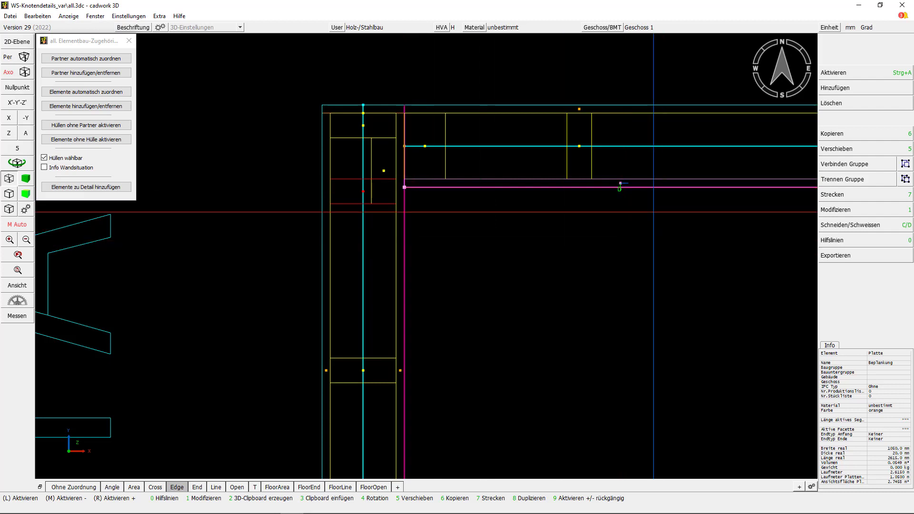
{"action": "left_click", "coordinate": [619, 183]}
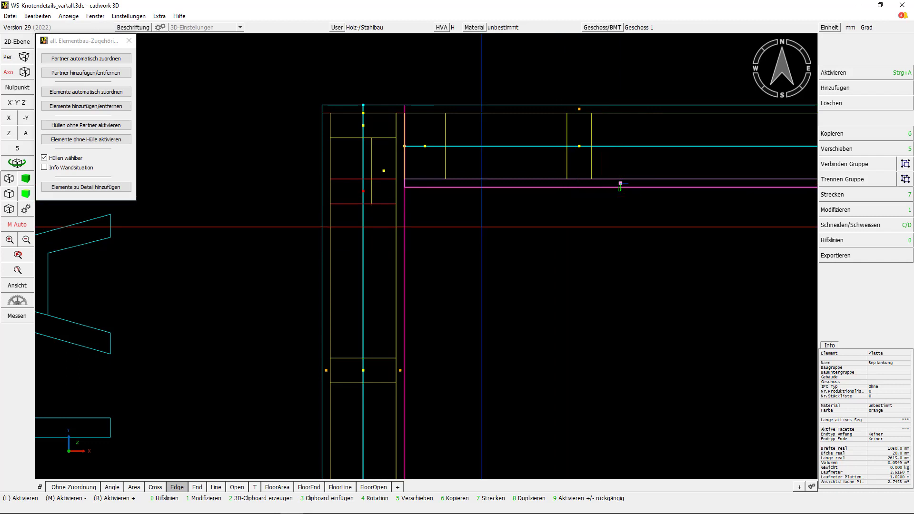
{"action": "key", "text": "Return"}
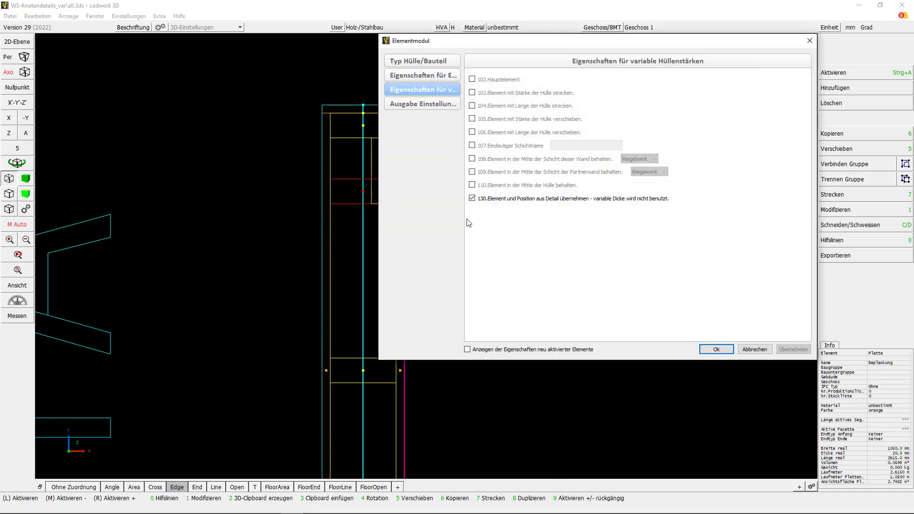
Review the inner sheathing panel's elementing properties and its option 130 for variable envelope thicknesses.
{"action": "left_click", "coordinate": [410, 78]}
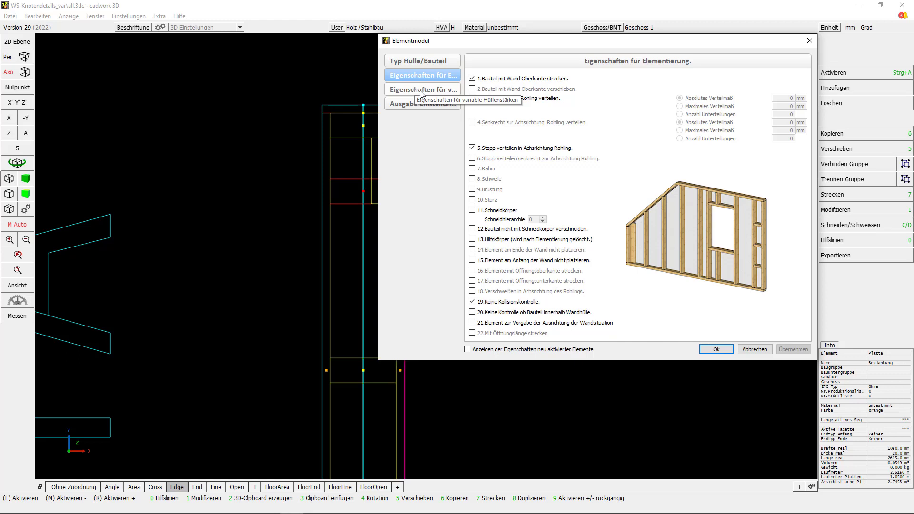
{"action": "left_click", "coordinate": [419, 90]}
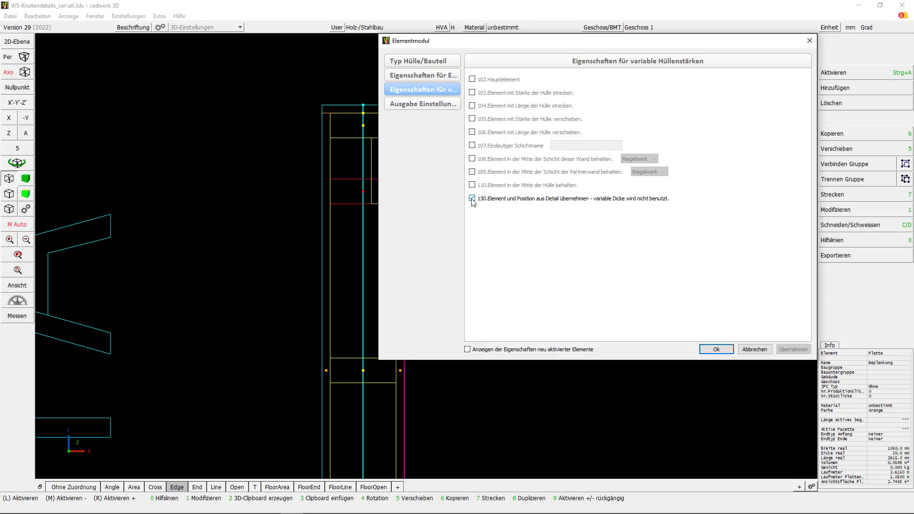
{"action": "mouse_move", "coordinate": [473, 200]}
{"action": "mouse_move", "coordinate": [480, 134]}
Try option 105, Element mit Stärke der Hülle verschieben, in place of option 130 for the sheathing panel of wall A1>A1#1B.
{"action": "left_click", "coordinate": [472, 198]}
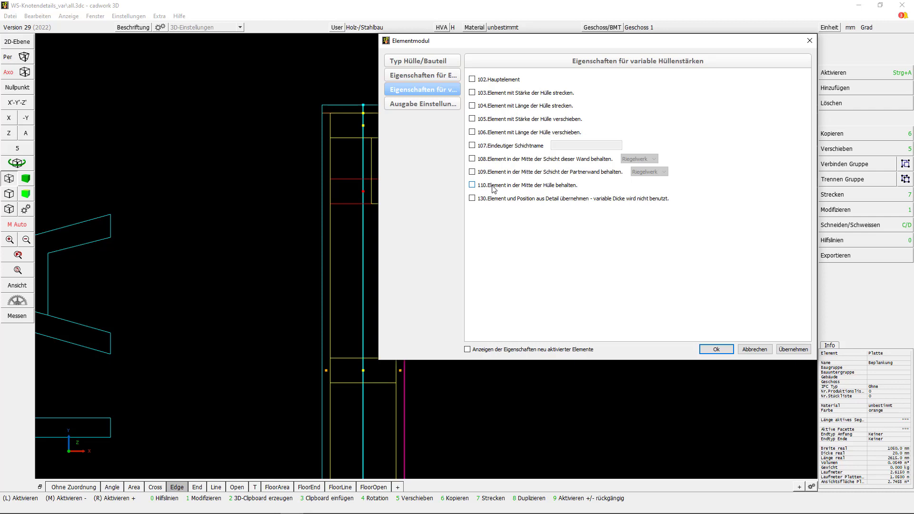
{"action": "mouse_move", "coordinate": [493, 189]}
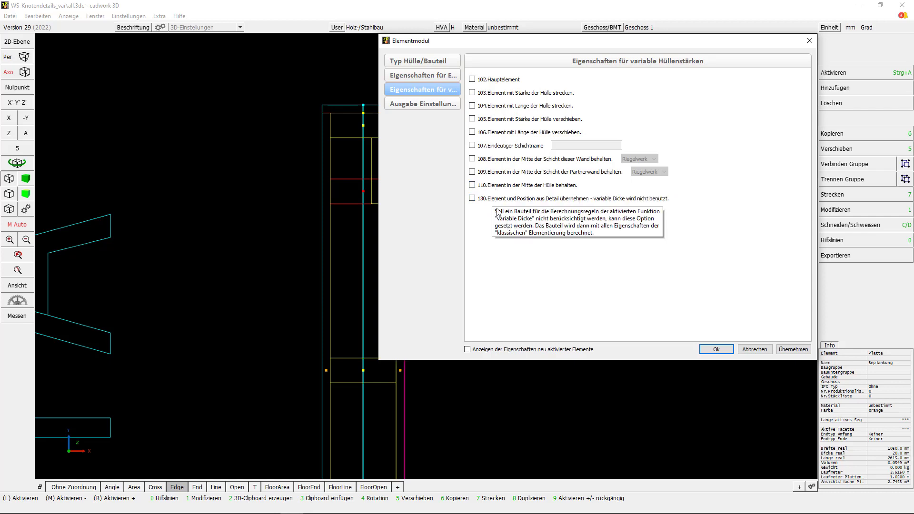
{"action": "mouse_move", "coordinate": [482, 122]}
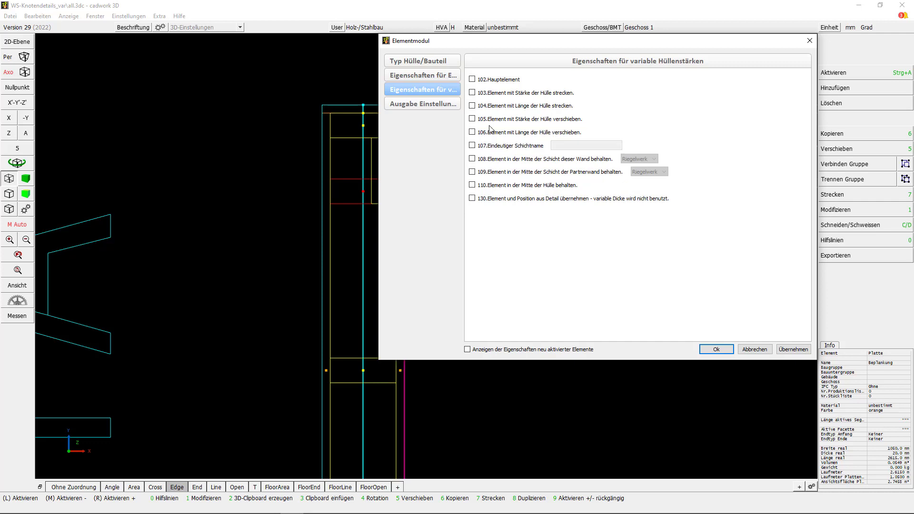
{"action": "left_click", "coordinate": [474, 122]}
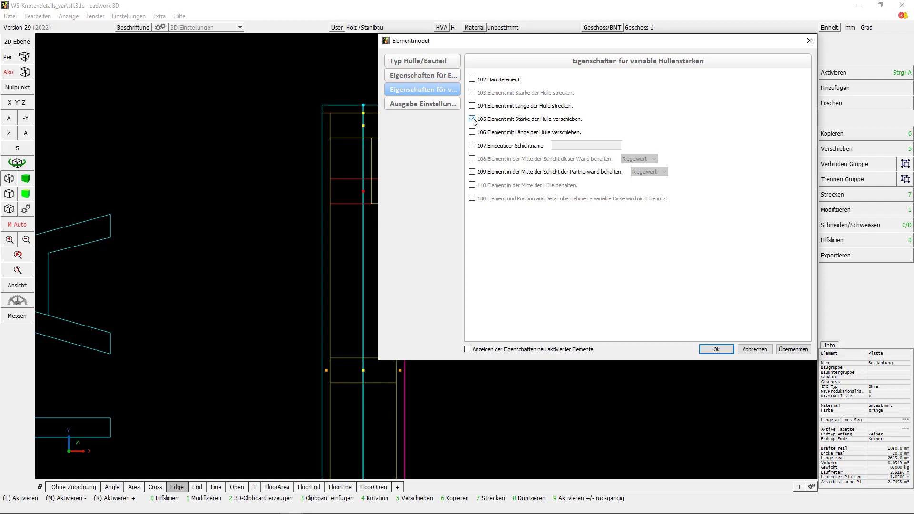
{"action": "left_click", "coordinate": [472, 119]}
{"action": "left_click", "coordinate": [473, 199]}
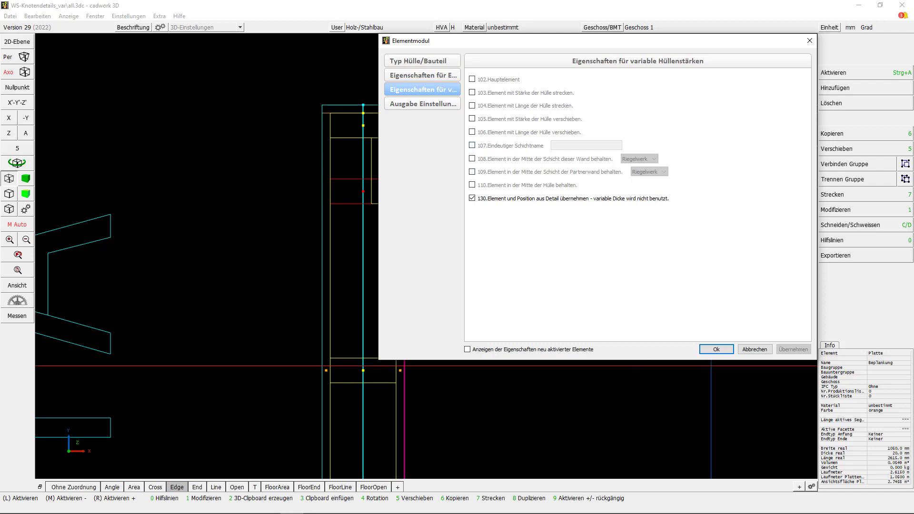
{"action": "left_click", "coordinate": [716, 350]}
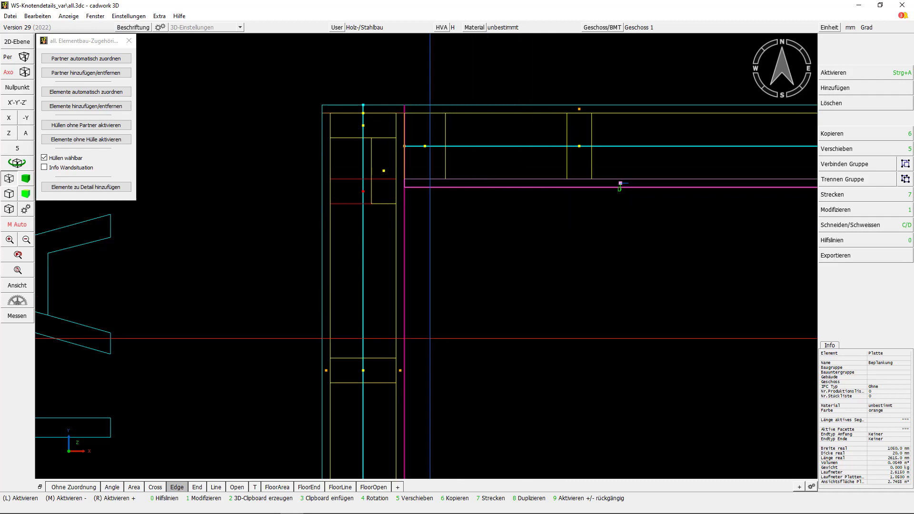
View the variable envelope thickness properties of the inner sheathing panel on wall A1>A1#1A.
{"action": "left_click", "coordinate": [400, 370]}
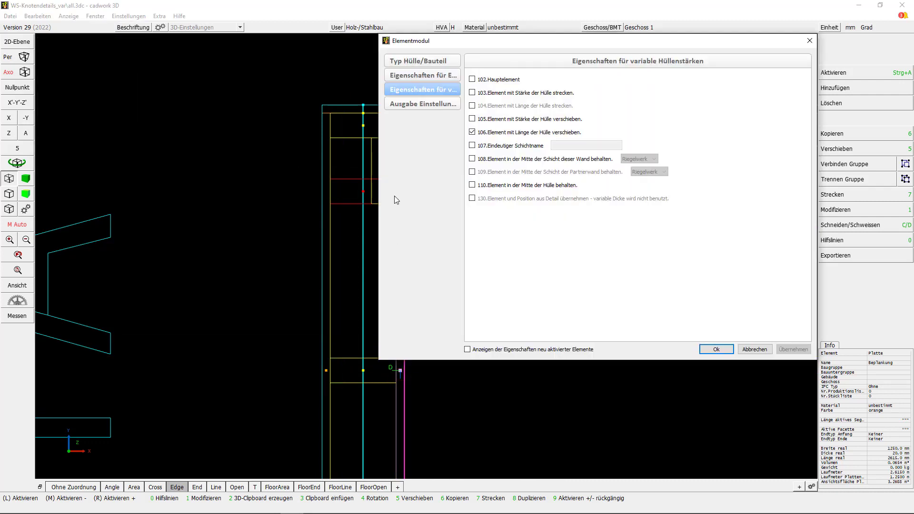
{"action": "left_click", "coordinate": [746, 354]}
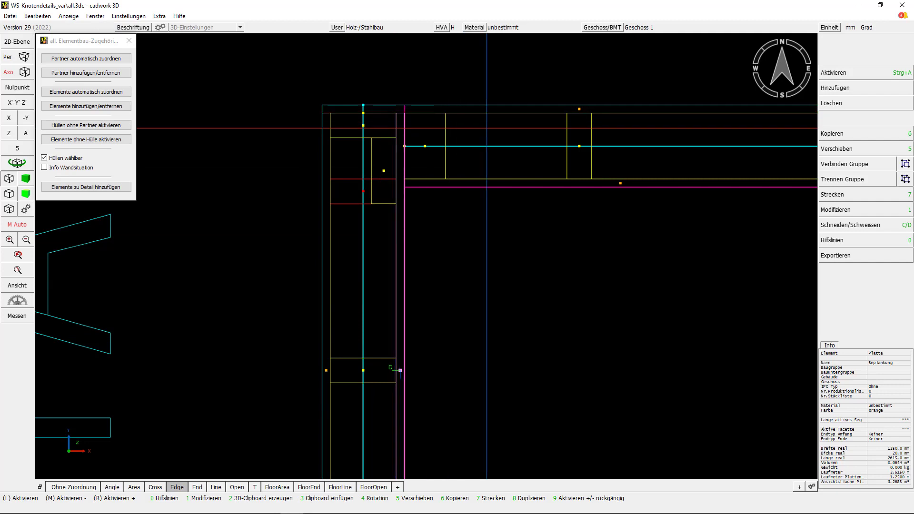
{"action": "left_click", "coordinate": [496, 145]}
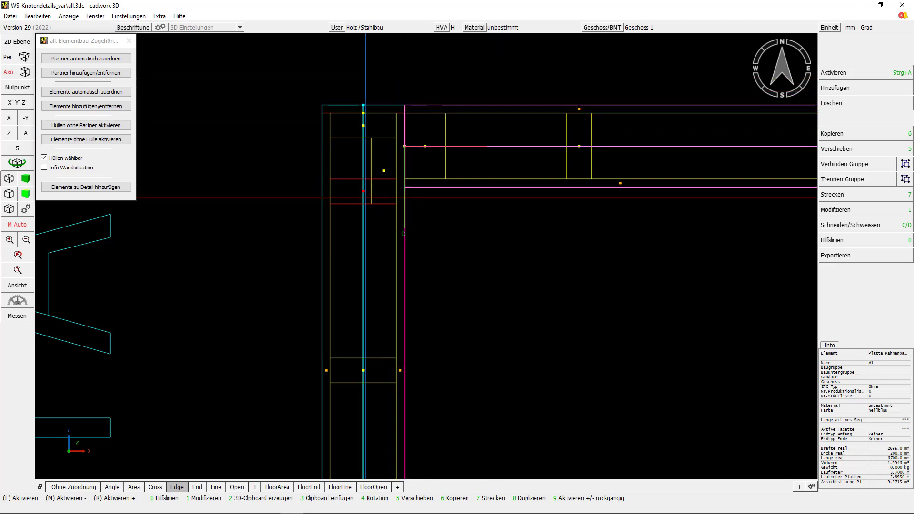
{"action": "left_click", "coordinate": [391, 372]}
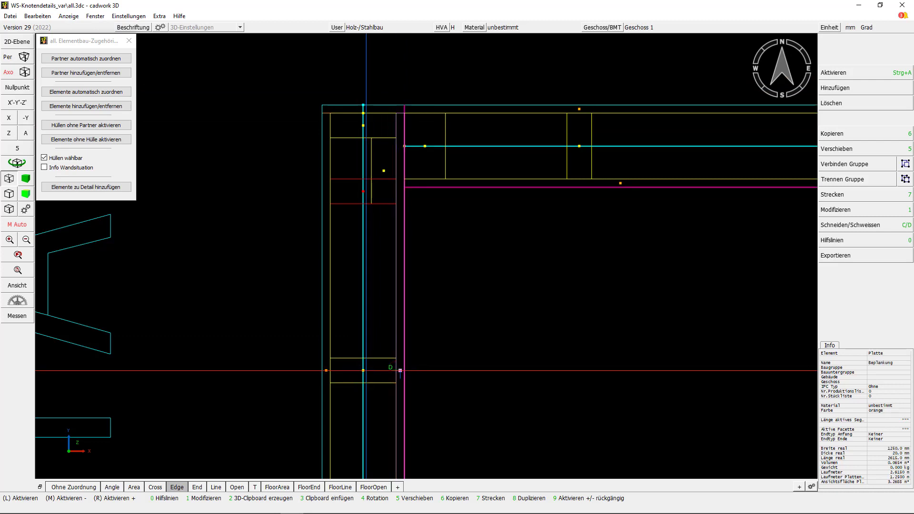
View which variable envelope thickness options are set for the regular stud between the sheathing panels of wall A1>A1#1A.
{"action": "left_click", "coordinate": [363, 370]}
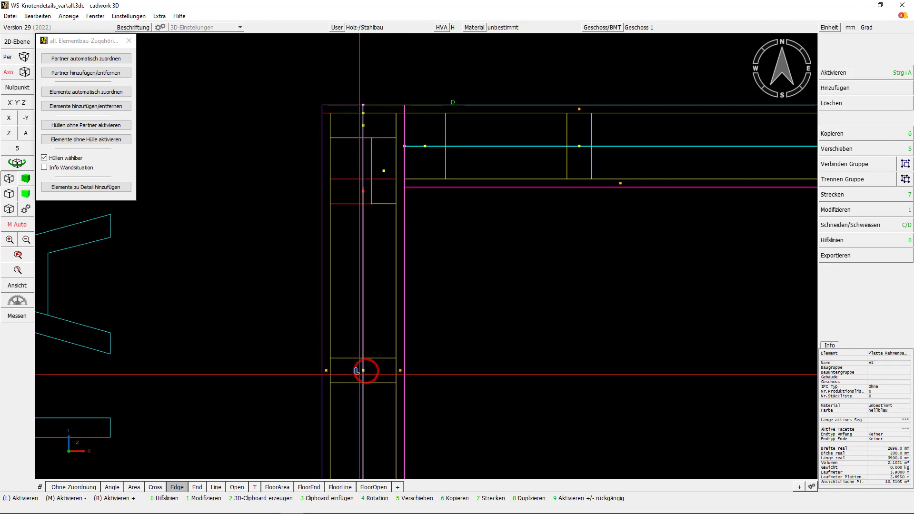
{"action": "left_click", "coordinate": [364, 369]}
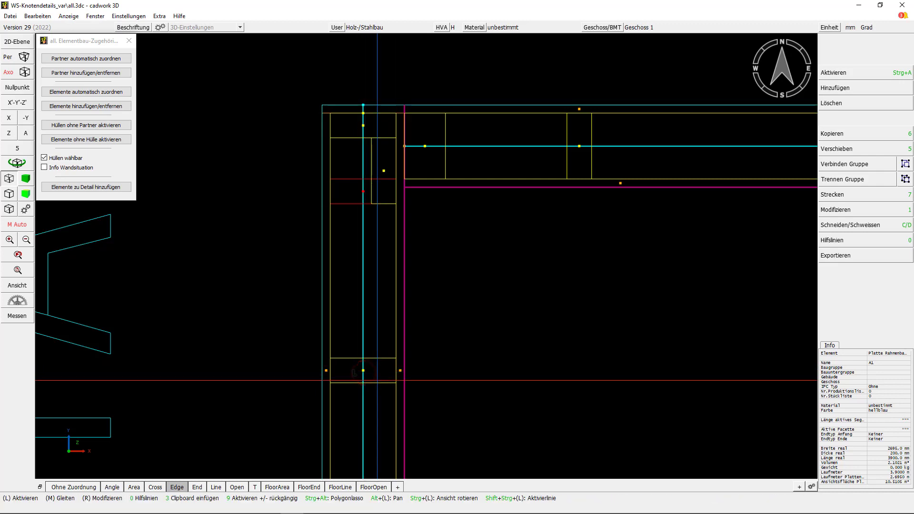
{"action": "left_click", "coordinate": [380, 381]}
{"action": "right_click", "coordinate": [354, 354]}
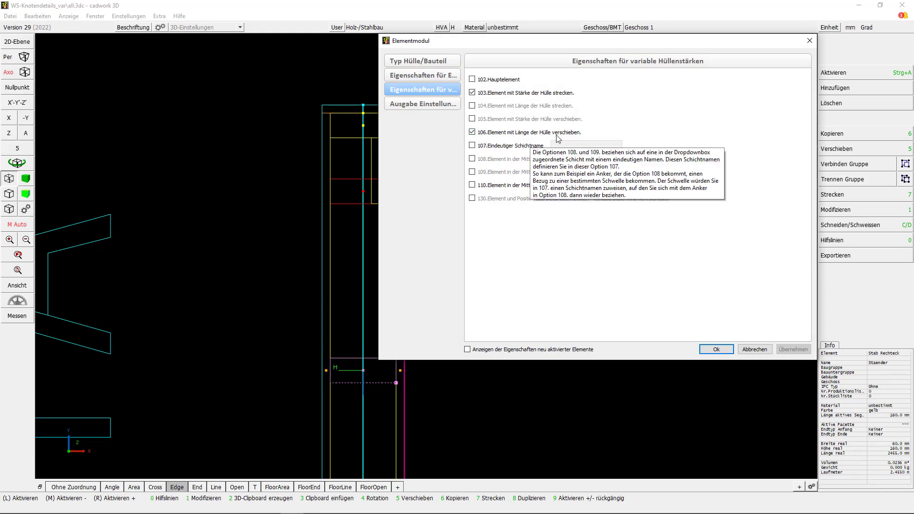
{"action": "left_click", "coordinate": [754, 350]}
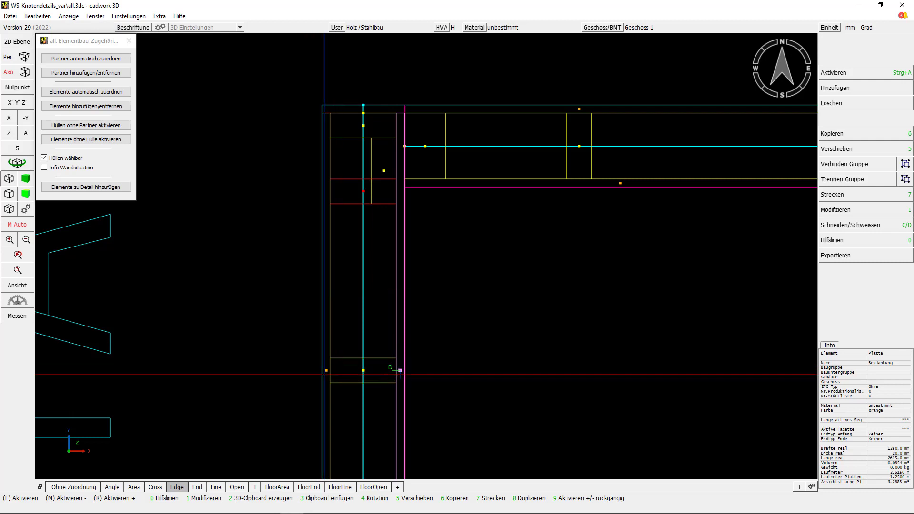
Compare the outer and inner sheathing panels of wall A1>A1#1A and check the inner panel's option 106 for moving with the envelope length.
{"action": "left_click", "coordinate": [327, 374]}
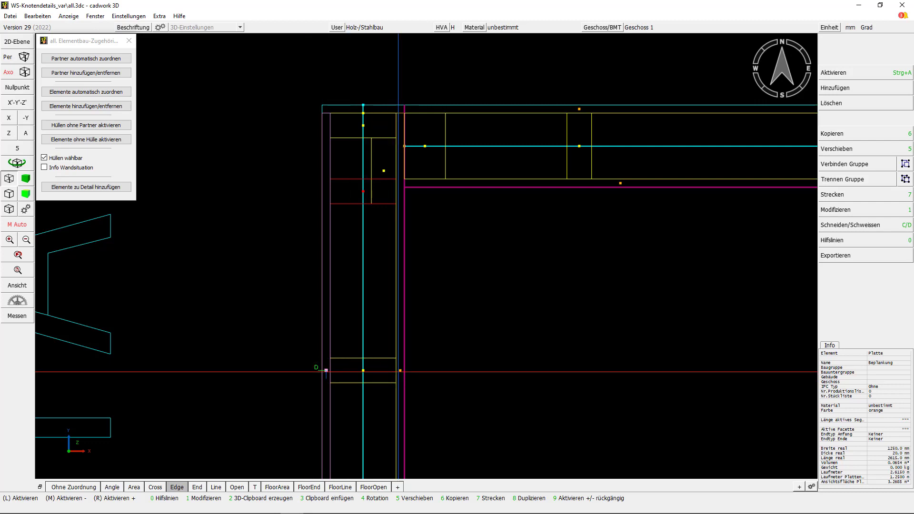
{"action": "left_click", "coordinate": [401, 370]}
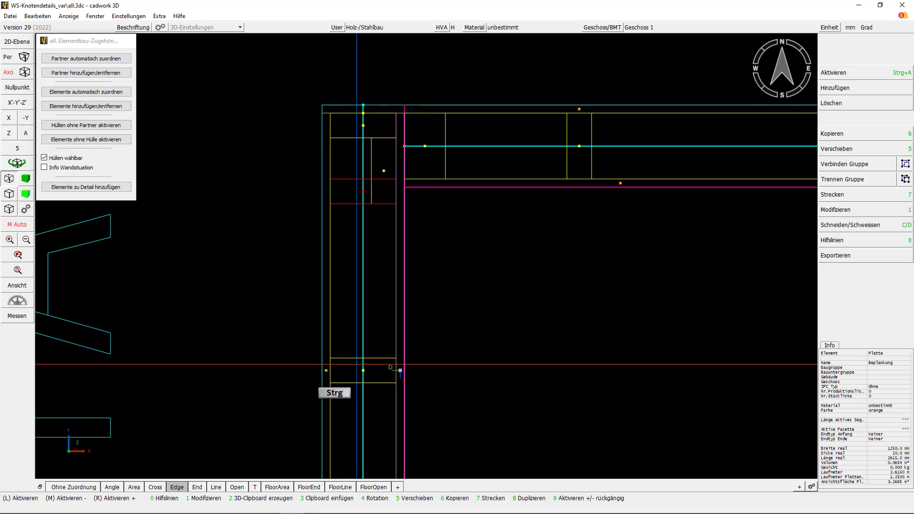
{"action": "left_click", "coordinate": [327, 384]}
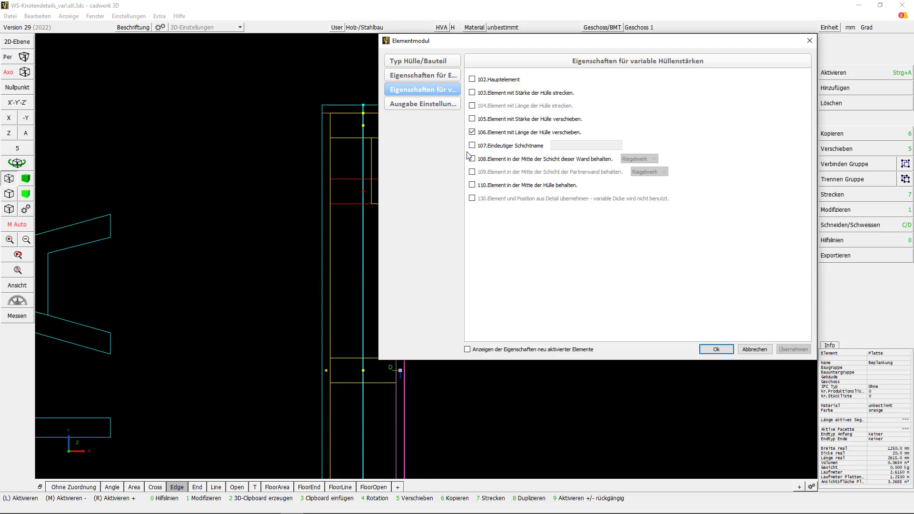
{"action": "left_click", "coordinate": [762, 351]}
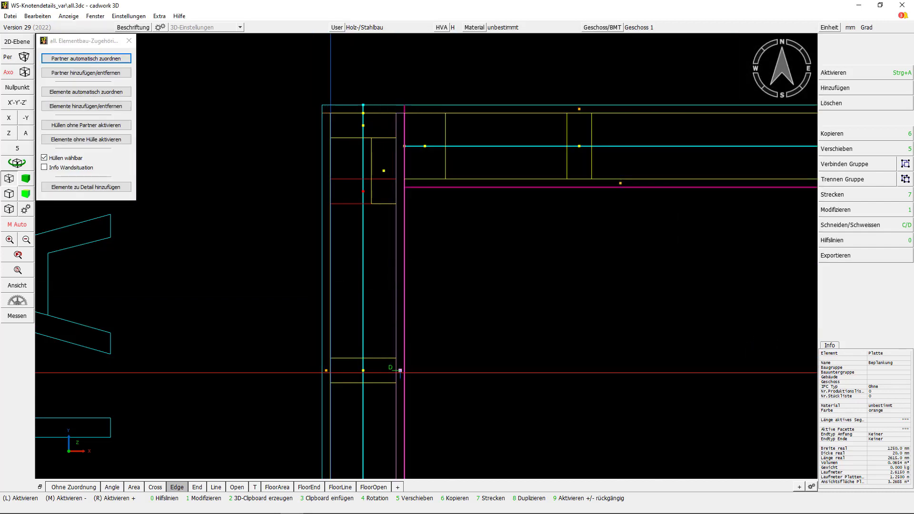
Check the regular stud of wall A1>A1#1A for option 103, stretching with the envelope thickness.
{"action": "left_click", "coordinate": [332, 370]}
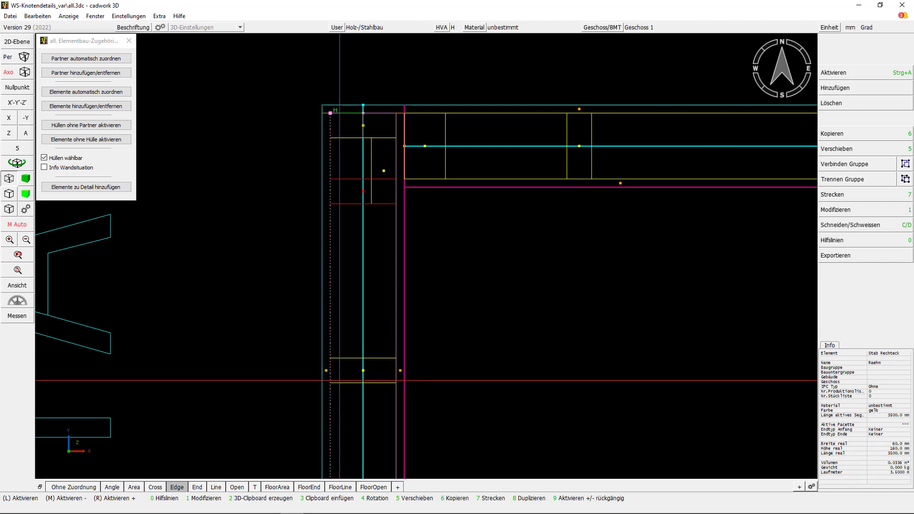
{"action": "left_click", "coordinate": [339, 381]}
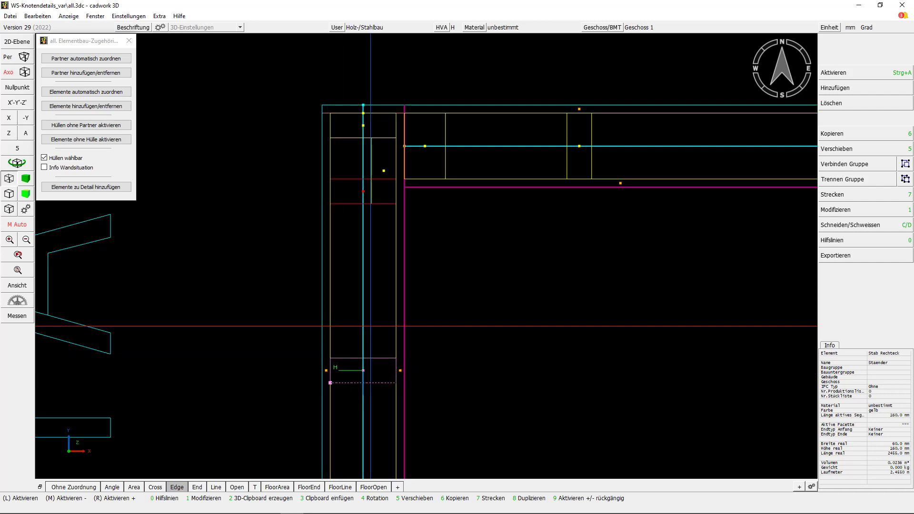
{"action": "left_click", "coordinate": [364, 370], "text": "ctrl"}
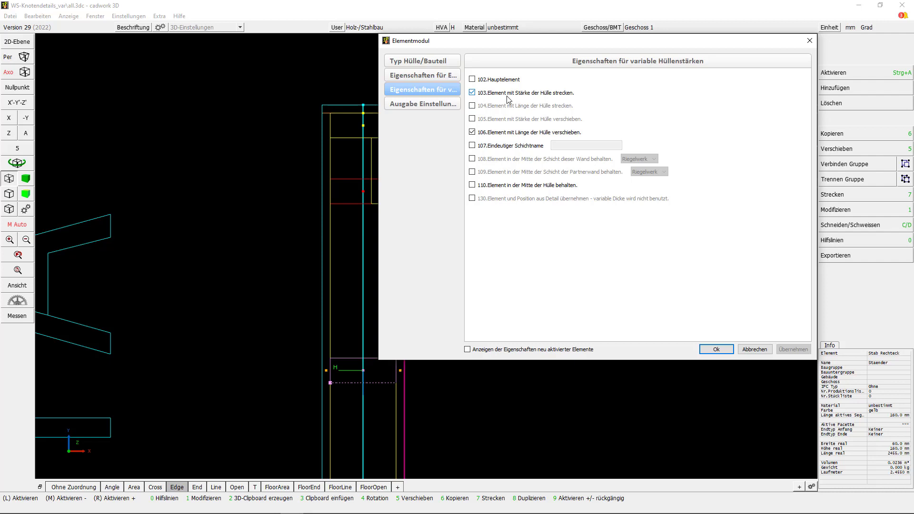
{"action": "mouse_move", "coordinate": [507, 96]}
{"action": "left_click", "coordinate": [717, 349]}
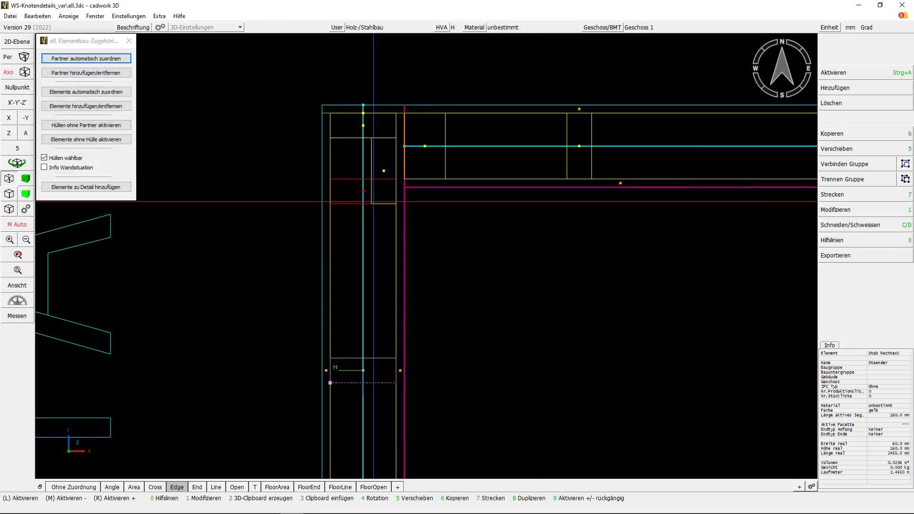
Inspect option 104, Element mit Länge der Hülle strecken, on the rotated corner stud next to wall A1>A1#1B.
{"action": "left_click", "coordinate": [364, 202]}
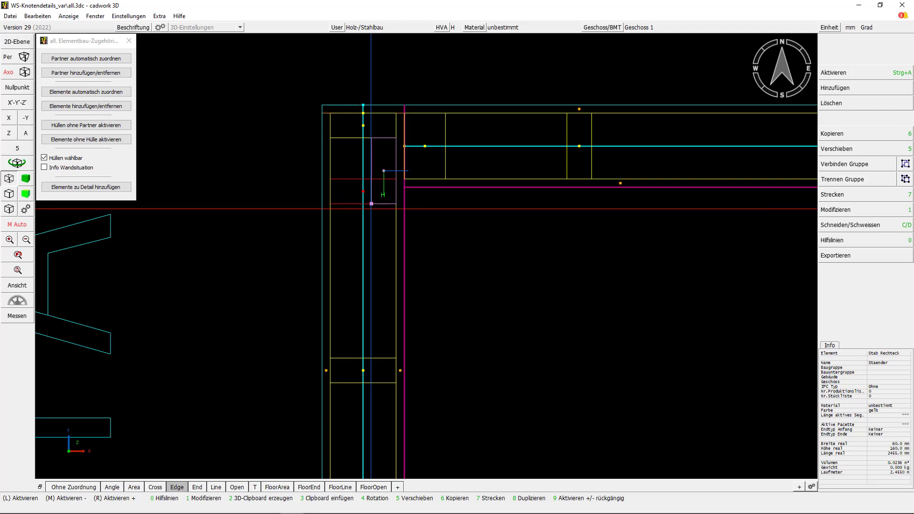
{"action": "left_click", "coordinate": [371, 209], "text": "ctrl"}
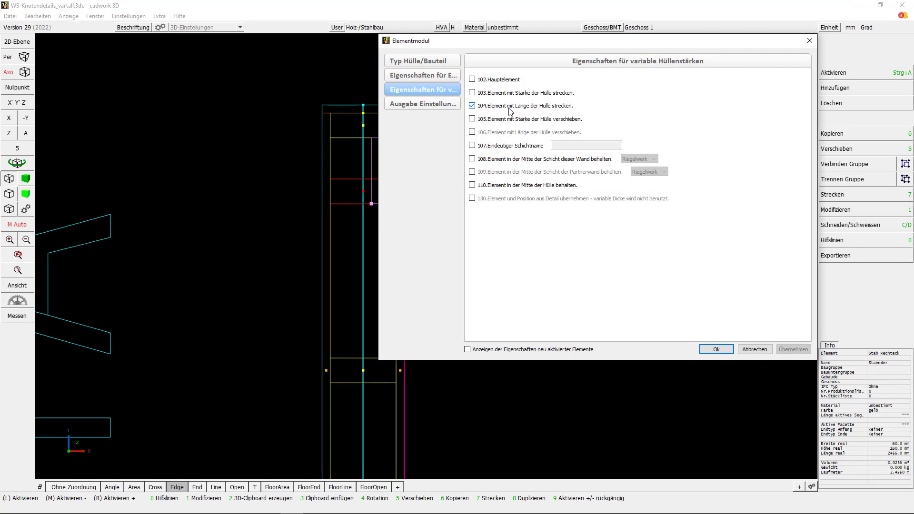
{"action": "mouse_move", "coordinate": [519, 113]}
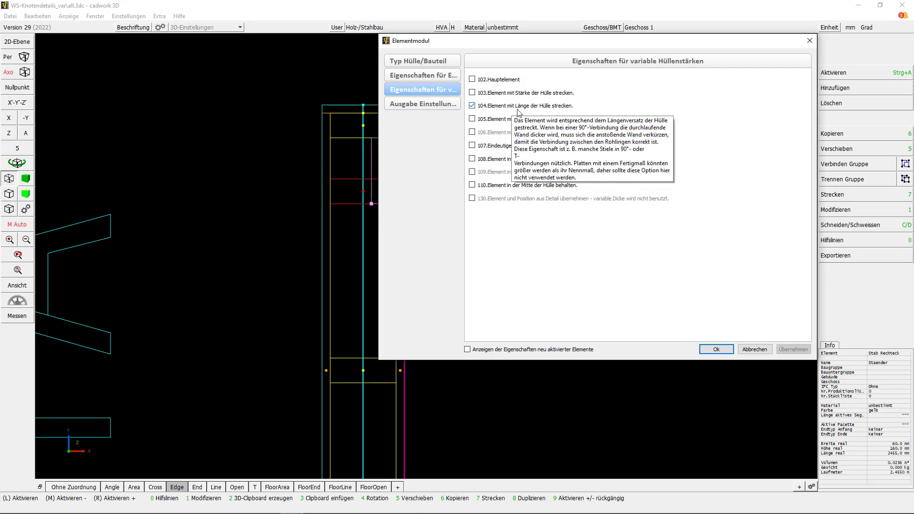
{"action": "left_click", "coordinate": [767, 349]}
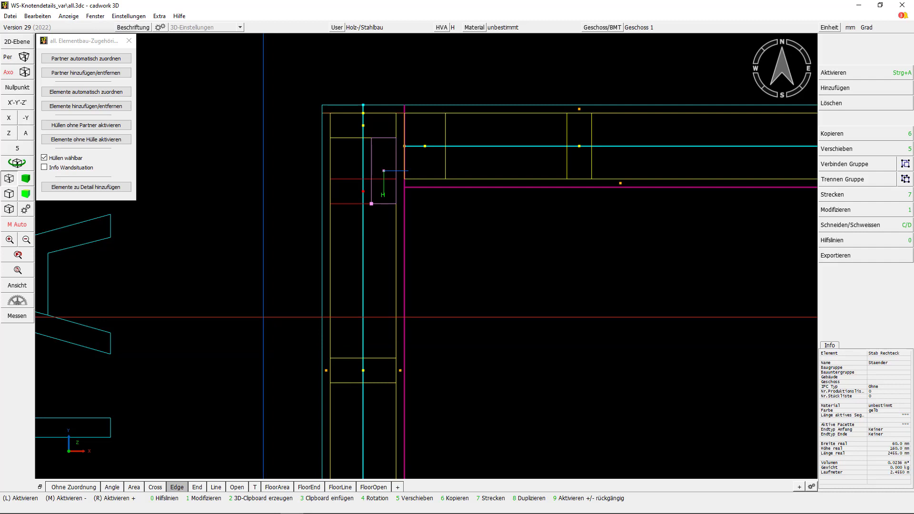
Display the T-connection details and bring the junction of detail I1>A1#1 into close view.
{"action": "scroll", "coordinate": [427, 256], "scroll_direction": "down", "scroll_amount": 5}
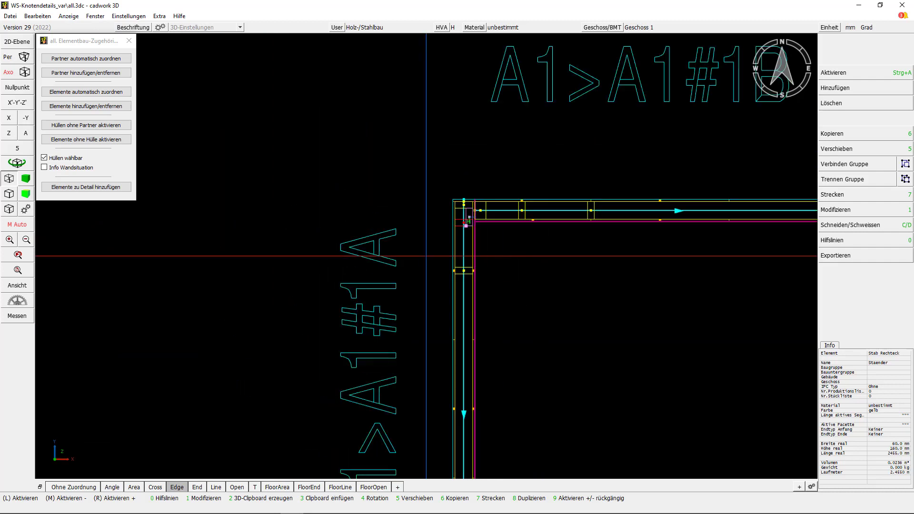
{"action": "scroll", "coordinate": [427, 256], "scroll_direction": "down", "scroll_amount": 4}
{"action": "left_click", "coordinate": [364, 286]}
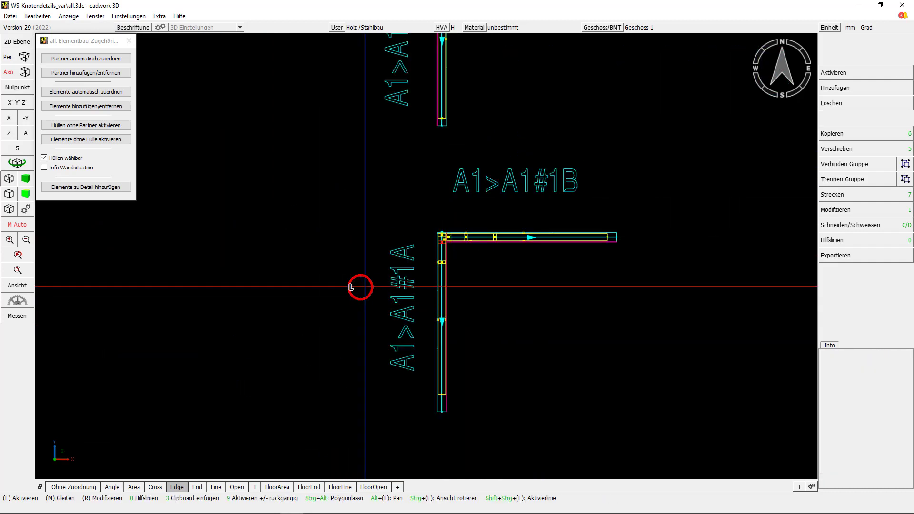
{"action": "left_click", "coordinate": [255, 487]}
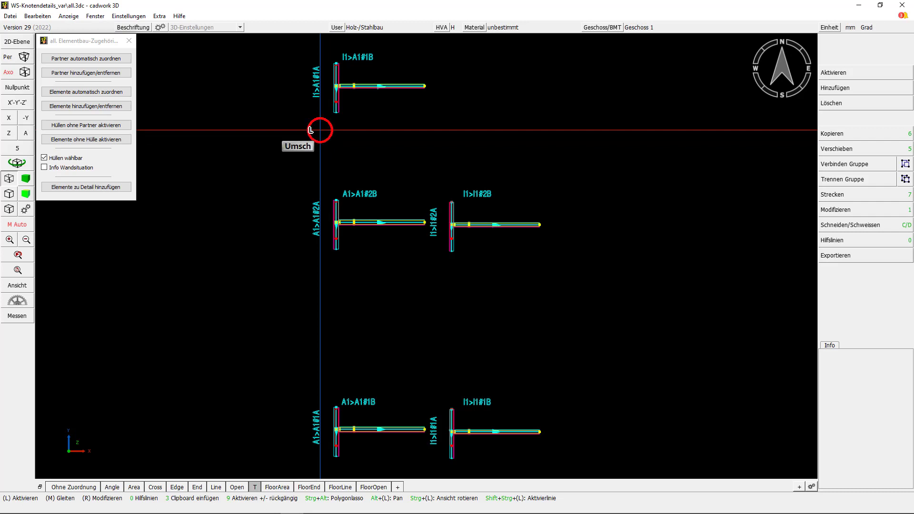
{"action": "left_click_drag", "start_coordinate": [321, 130], "coordinate": [444, 60], "text": "shift"}
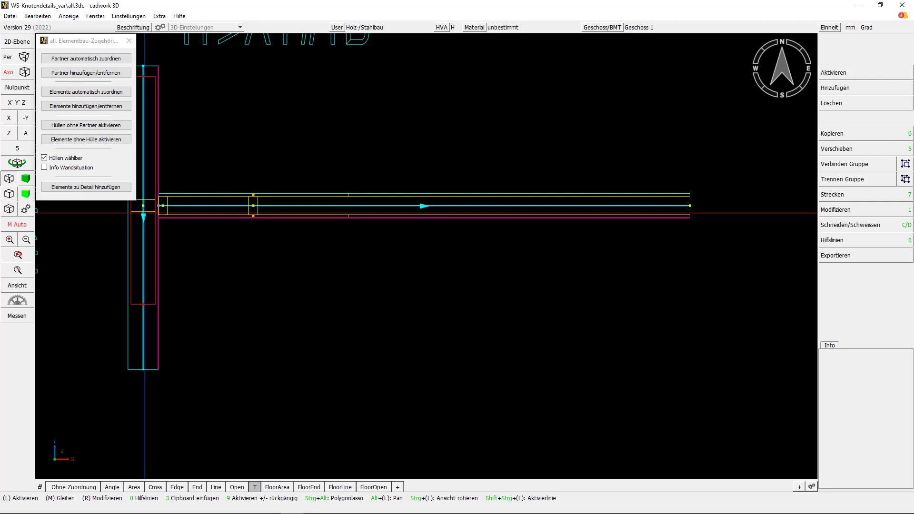
{"action": "middle_click_drag", "start_coordinate": [145, 213], "coordinate": [294, 213]}
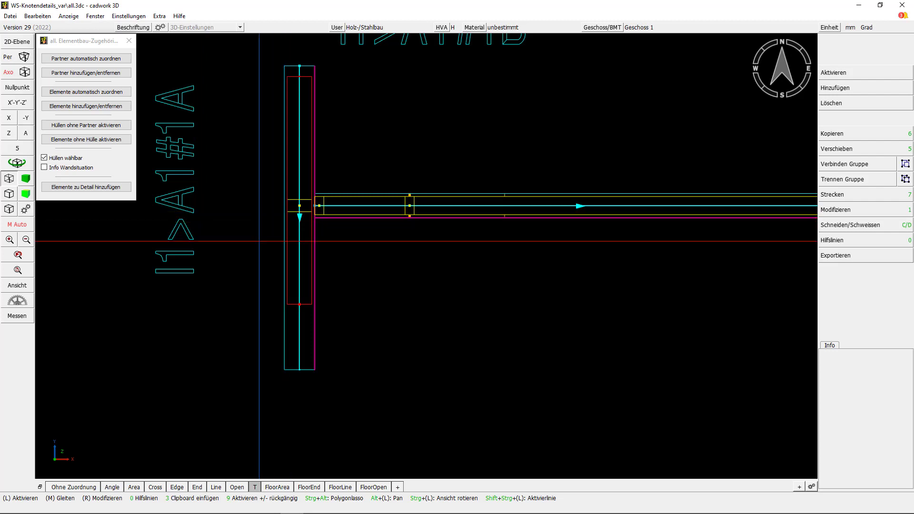
{"action": "left_click_drag", "start_coordinate": [250, 251], "coordinate": [360, 183], "text": "shift"}
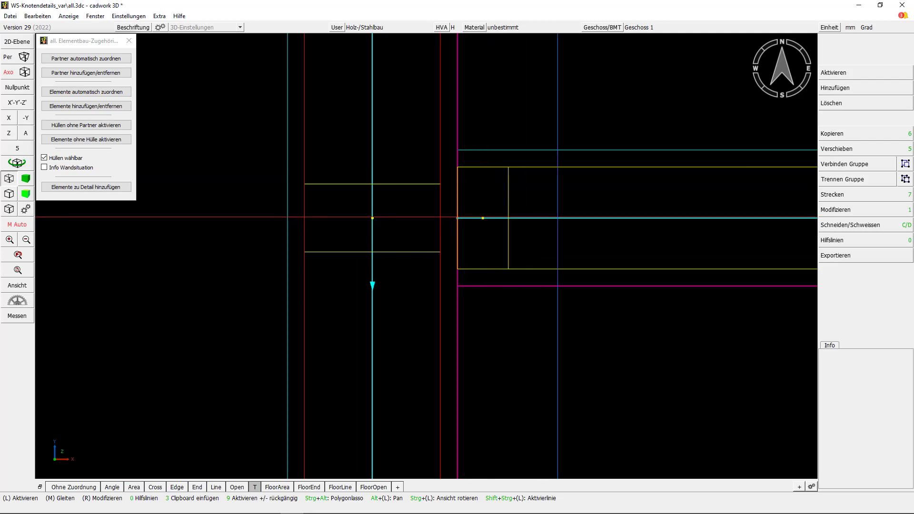
Inspect options 103 and 109, centring in the partner wall's layer, on the through wall's stud at the T-junction.
{"action": "left_click", "coordinate": [332, 252]}
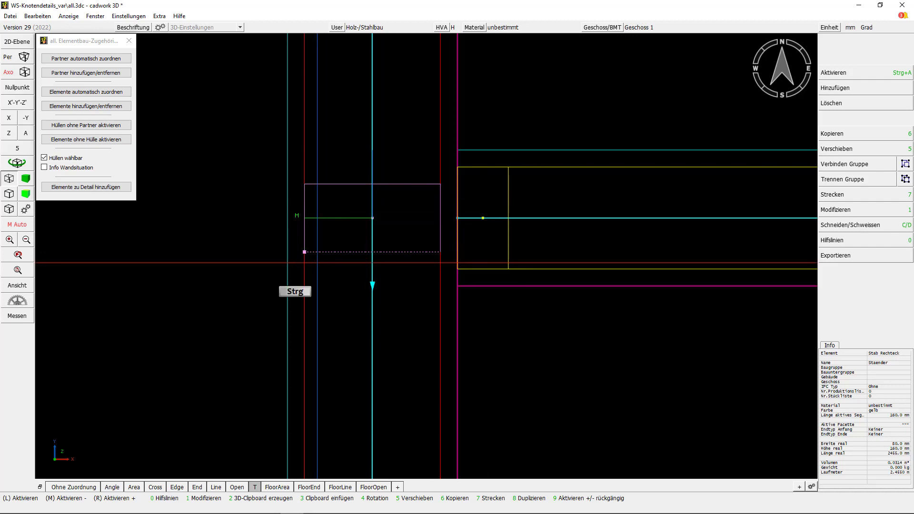
{"action": "key", "text": "ctrl+e"}
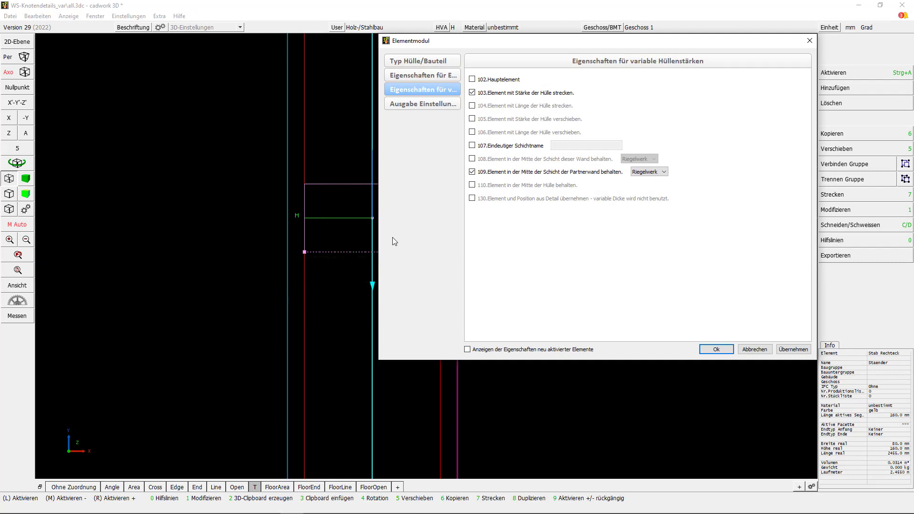
{"action": "mouse_move", "coordinate": [492, 100]}
{"action": "mouse_move", "coordinate": [482, 172]}
{"action": "mouse_move", "coordinate": [550, 175]}
{"action": "left_click", "coordinate": [757, 350]}
Isolate a single T-connection detail with all its elements and display it in axonometric view.
{"action": "scroll", "coordinate": [336, 280], "scroll_direction": "down", "scroll_amount": 4}
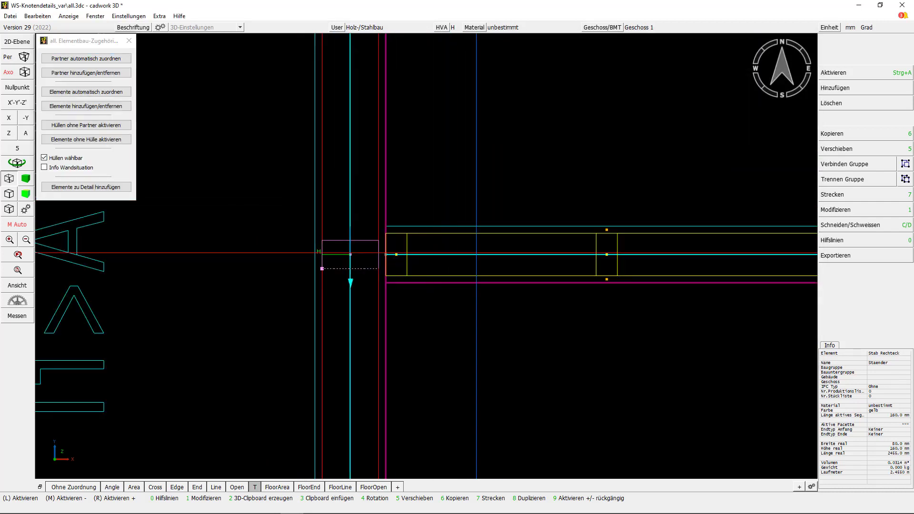
{"action": "key", "text": "Right"}
{"action": "key", "text": "Right"}
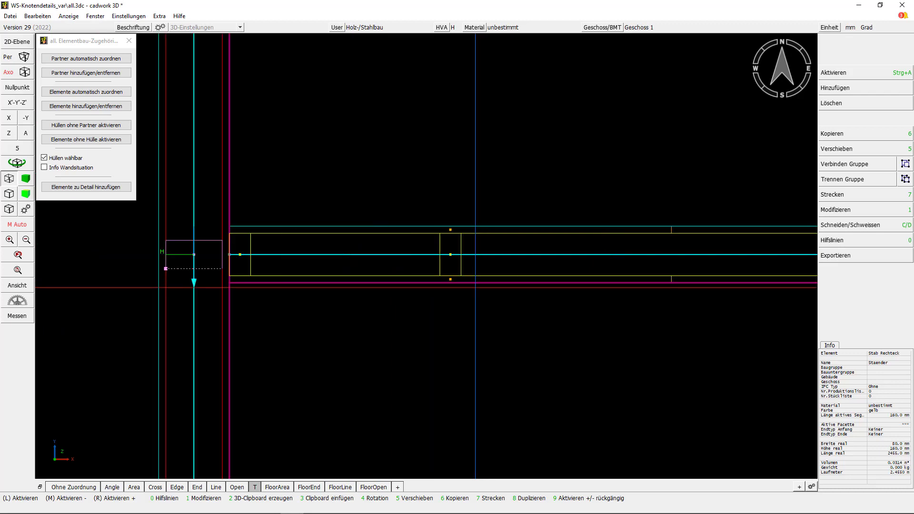
{"action": "left_click", "coordinate": [26, 133]}
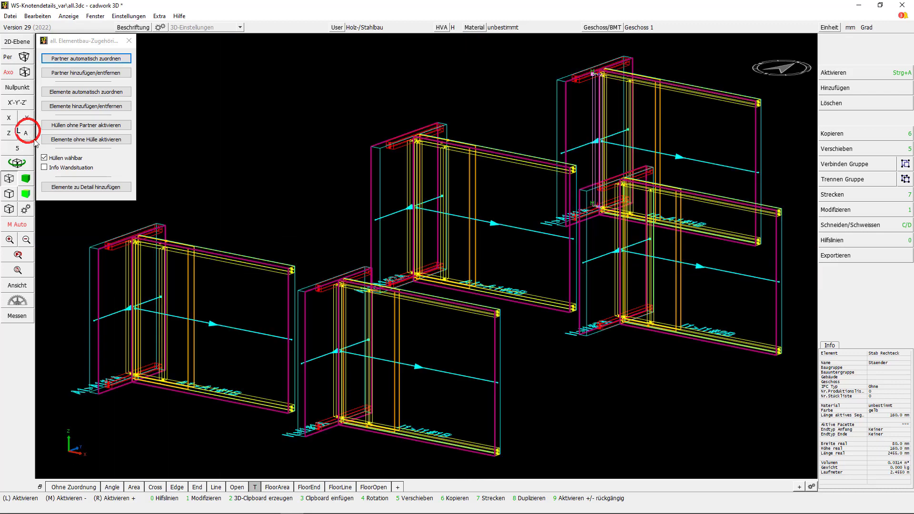
{"action": "left_click", "coordinate": [9, 132]}
{"action": "left_click_drag", "start_coordinate": [281, 127], "coordinate": [460, 36]}
{"action": "key", "text": "shift+a"}
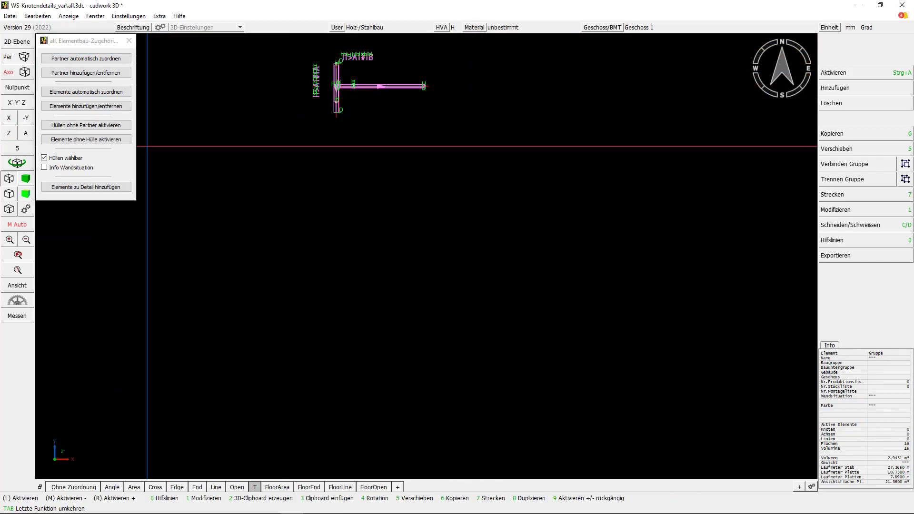
{"action": "left_click", "coordinate": [18, 148]}
{"action": "left_click", "coordinate": [833, 223]}
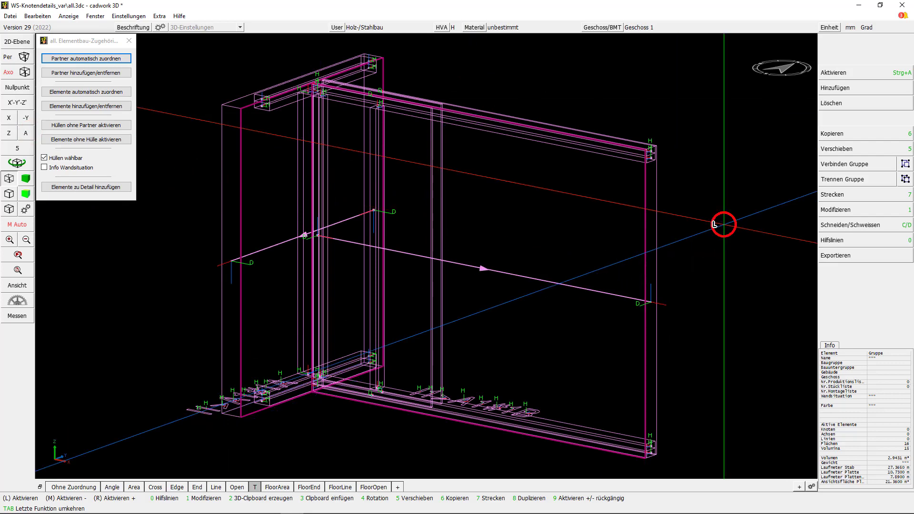
Check the lower sill of wall I1>A1#1B for options 102, Hauptelement, and 107, Eindeutiger Schichtname.
{"action": "scroll", "coordinate": [651, 450], "scroll_direction": "up", "scroll_amount": 5}
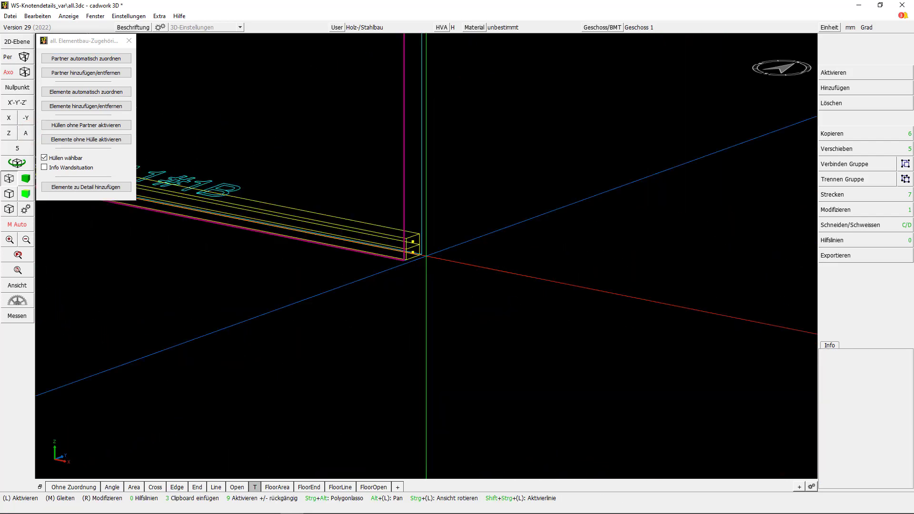
{"action": "left_click", "coordinate": [412, 251]}
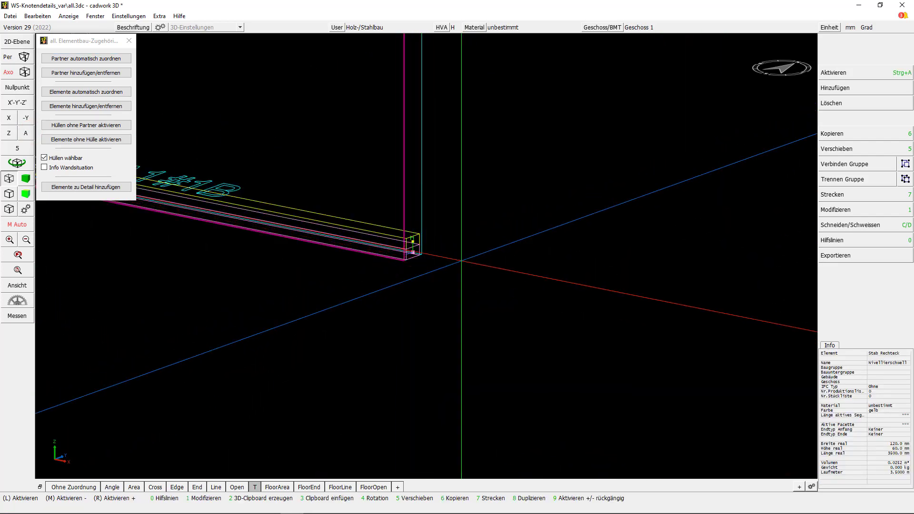
{"action": "scroll", "coordinate": [387, 261], "scroll_direction": "up", "scroll_amount": 2}
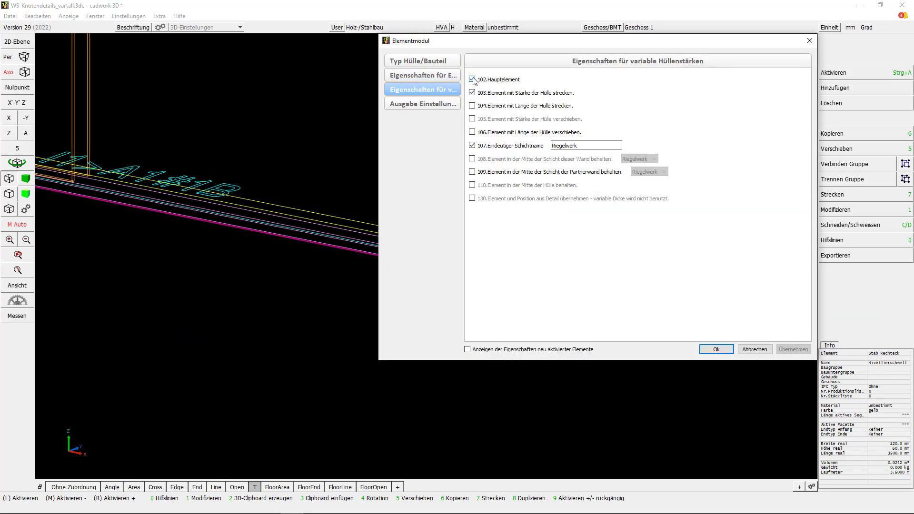
{"action": "mouse_move", "coordinate": [474, 81]}
{"action": "left_click", "coordinate": [585, 146]}
{"action": "left_click", "coordinate": [557, 147]}
{"action": "left_click", "coordinate": [576, 147]}
{"action": "left_click", "coordinate": [717, 352]}
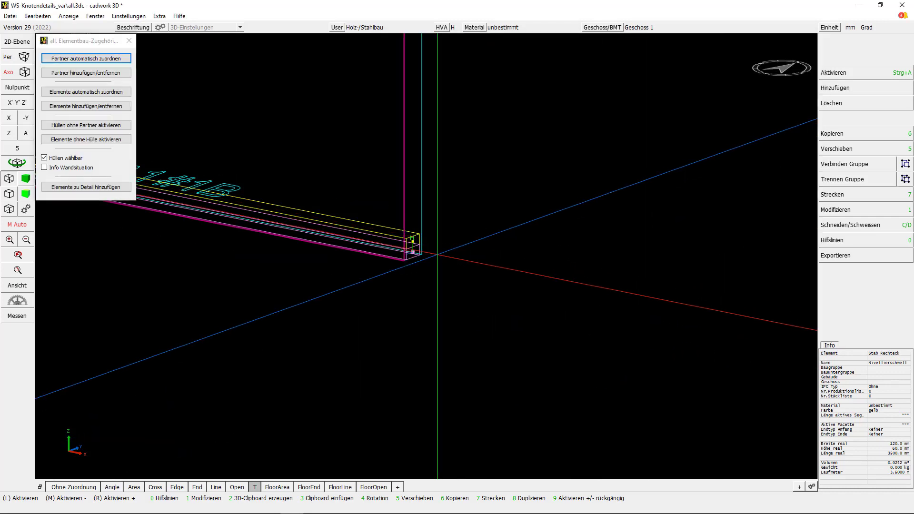
Recheck option 109 on the junction stud of wall I1>A1#1A for the partner wall layer it references.
{"action": "scroll", "coordinate": [436, 254], "scroll_direction": "up", "scroll_amount": 5}
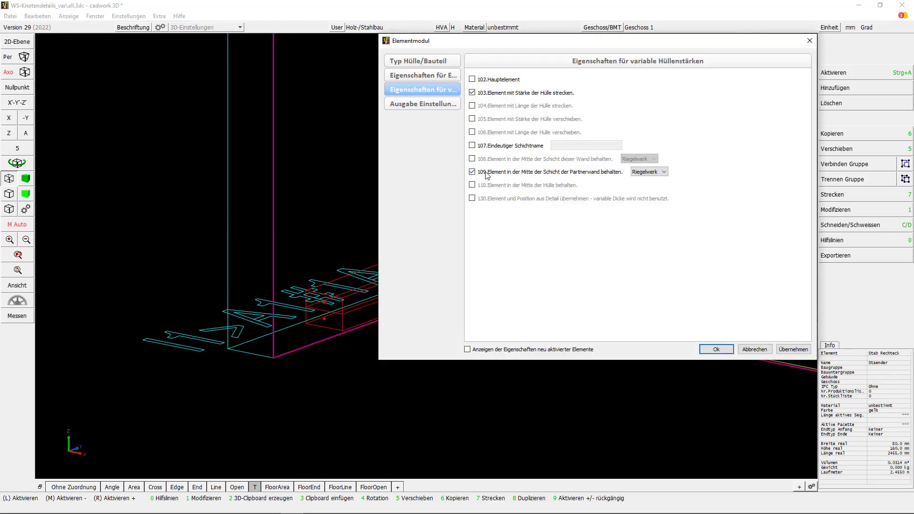
{"action": "left_click", "coordinate": [717, 349]}
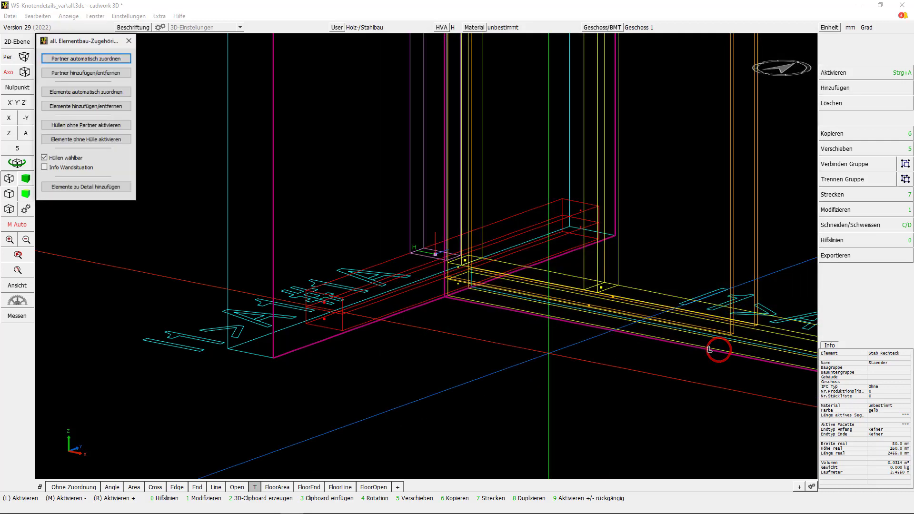
{"action": "left_click", "coordinate": [454, 344]}
{"action": "scroll", "coordinate": [456, 344], "scroll_direction": "down", "scroll_amount": 2}
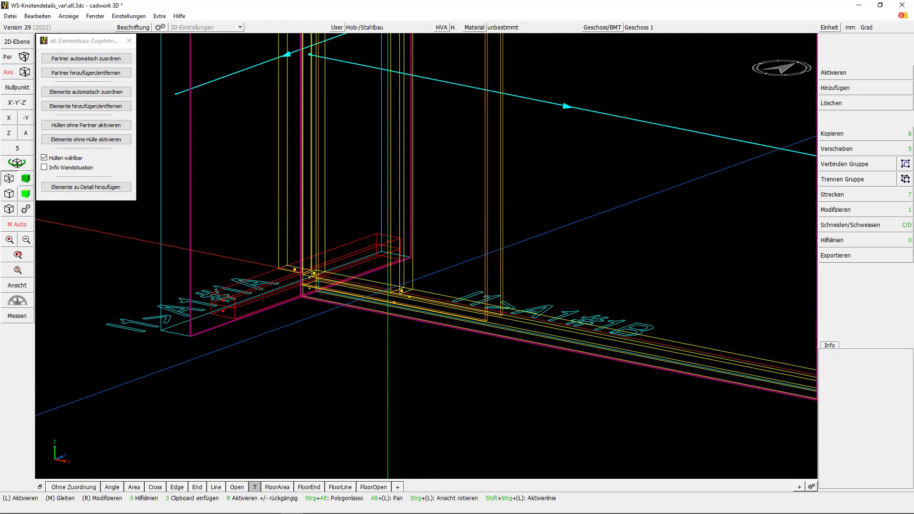
Inspect option 103, Element mit Stärke der Hülle strecken, on the regular stud of wall I1>A1#1B.
{"action": "scroll", "coordinate": [465, 257], "scroll_direction": "up", "scroll_amount": 2}
{"action": "left_click", "coordinate": [464, 257]}
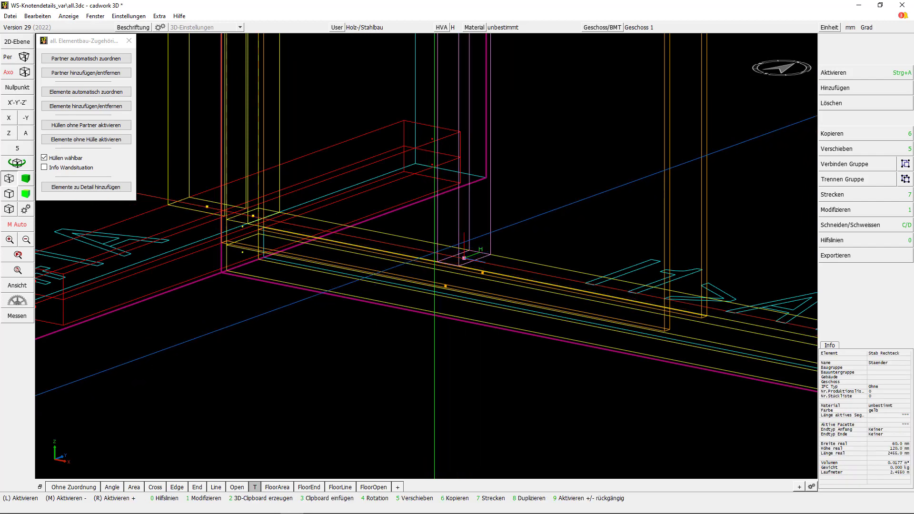
{"action": "key", "text": "ctrl"}
{"action": "key", "text": "ctrl+e"}
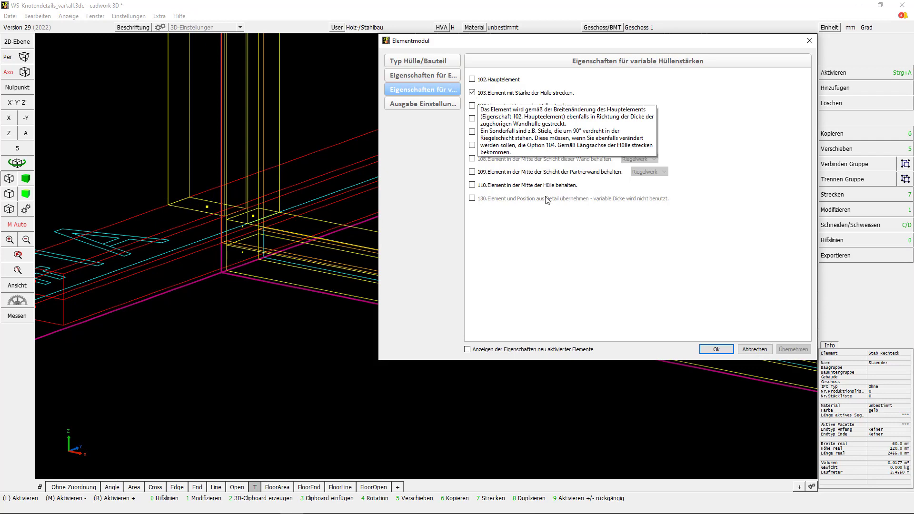
{"action": "left_click", "coordinate": [729, 351]}
{"action": "left_click", "coordinate": [458, 382]}
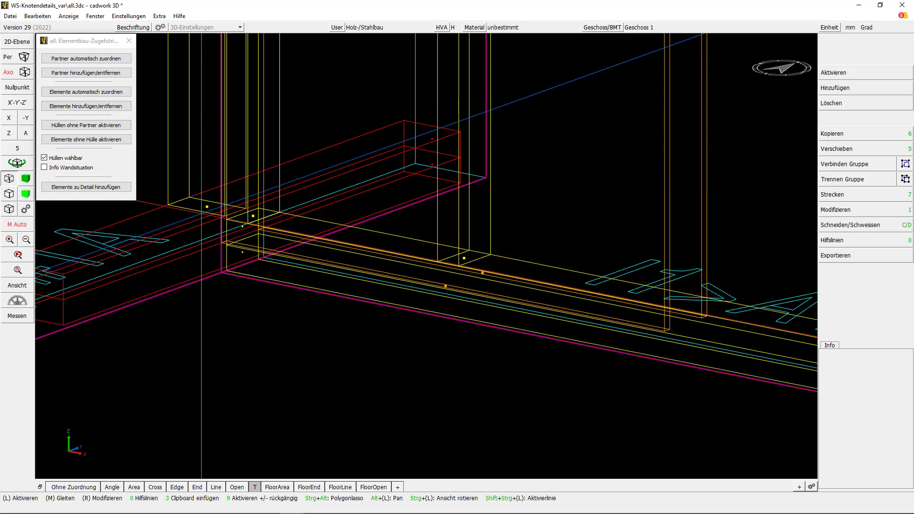
{"action": "left_click_drag", "start_coordinate": [119, 209], "coordinate": [429, 110], "text": "ctrl"}
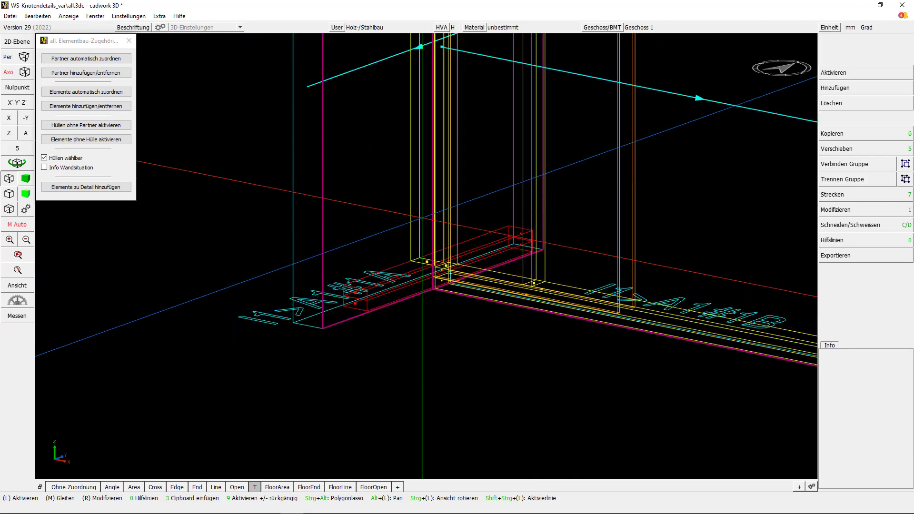